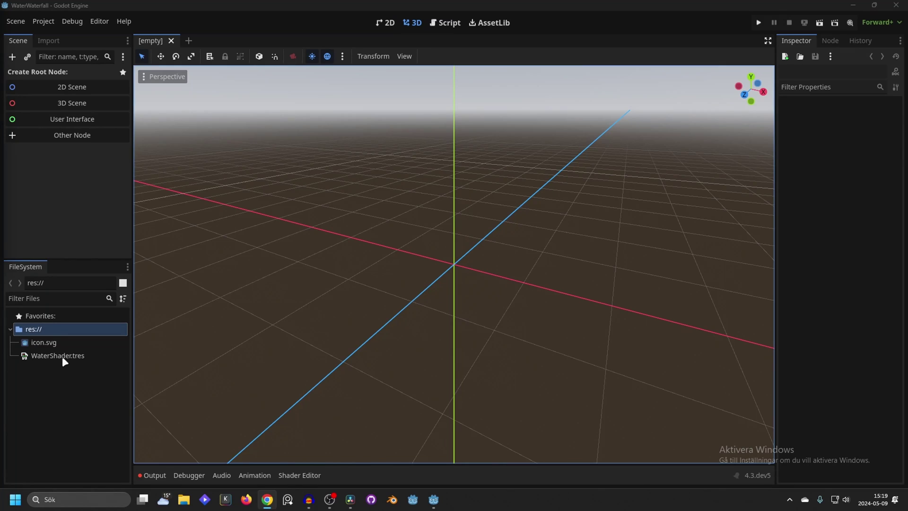
# - Create a scene with a 3D root node and add a MeshInstance3D child node to it
pyautogui.click(76, 99)
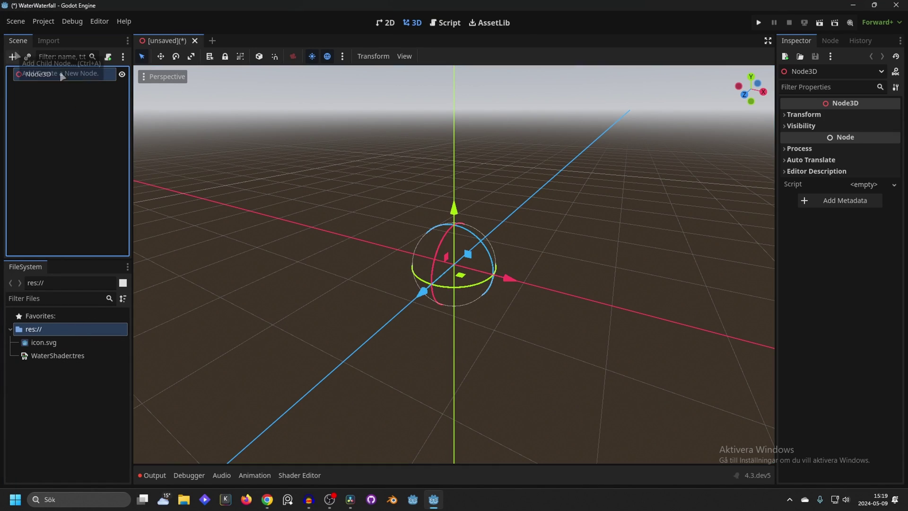
pyautogui.click(12, 57)
pyautogui.write('mesh')
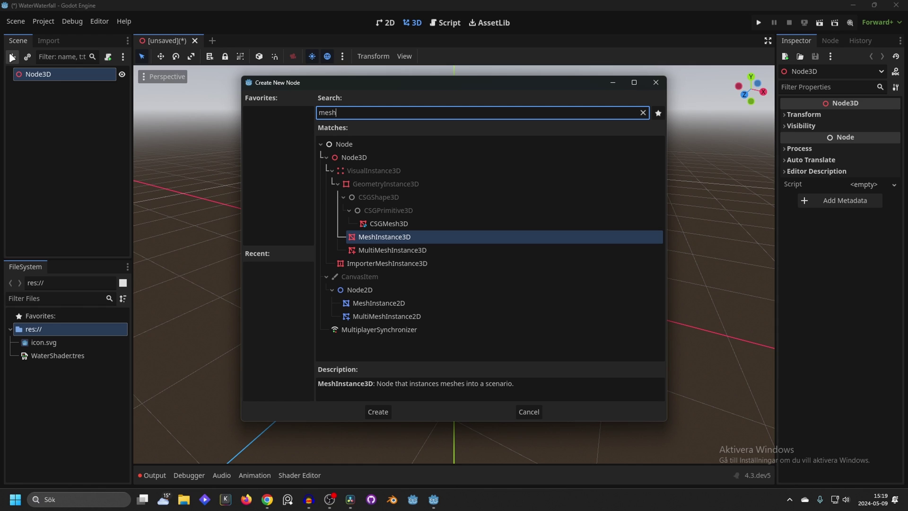
pyautogui.press('Return')
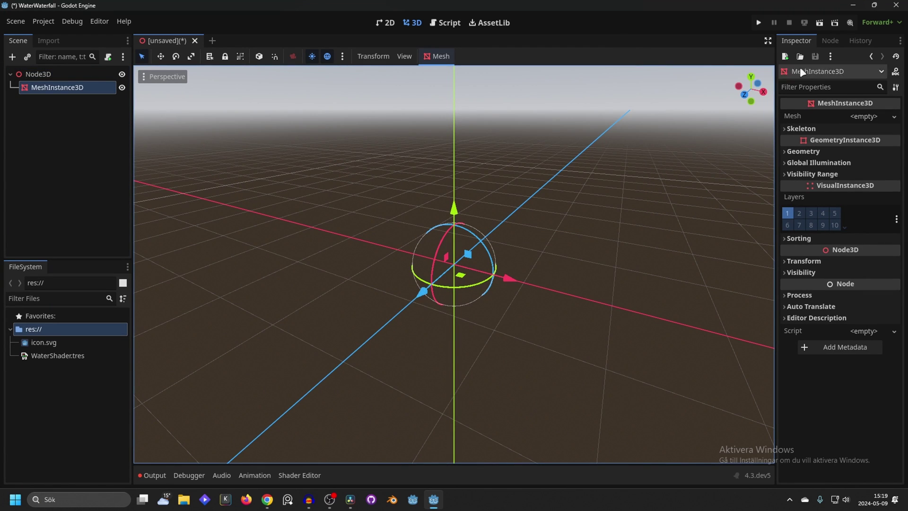
# - Assign a new plane mesh to the MeshInstance3D and set its size to 20 m by 20 m
pyautogui.click(862, 117)
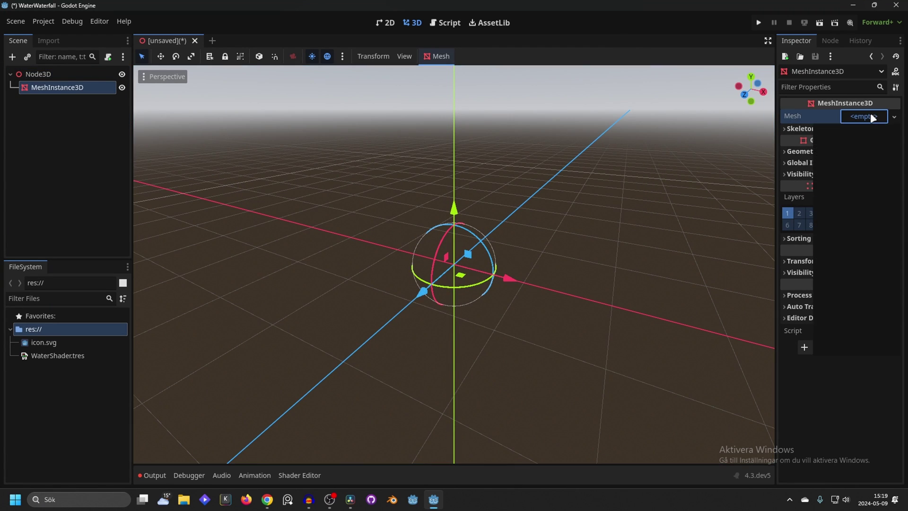
pyautogui.click(854, 216)
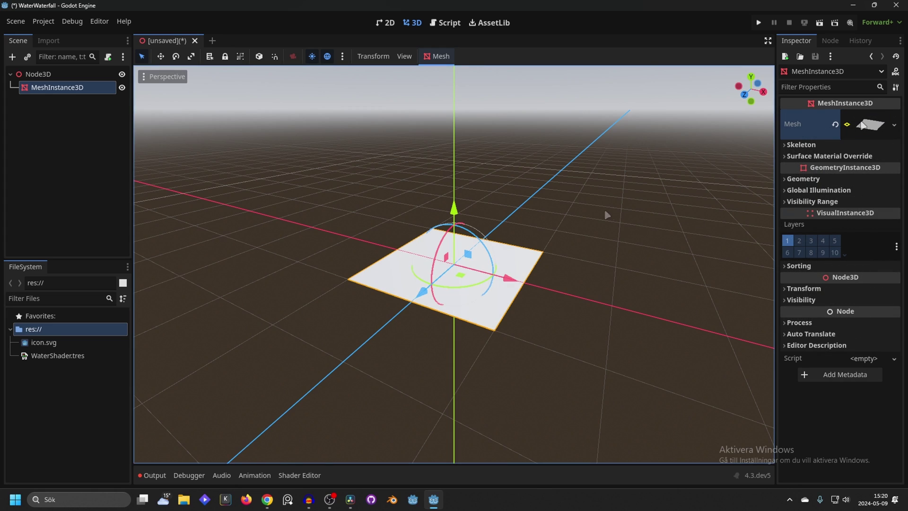
pyautogui.click(863, 125)
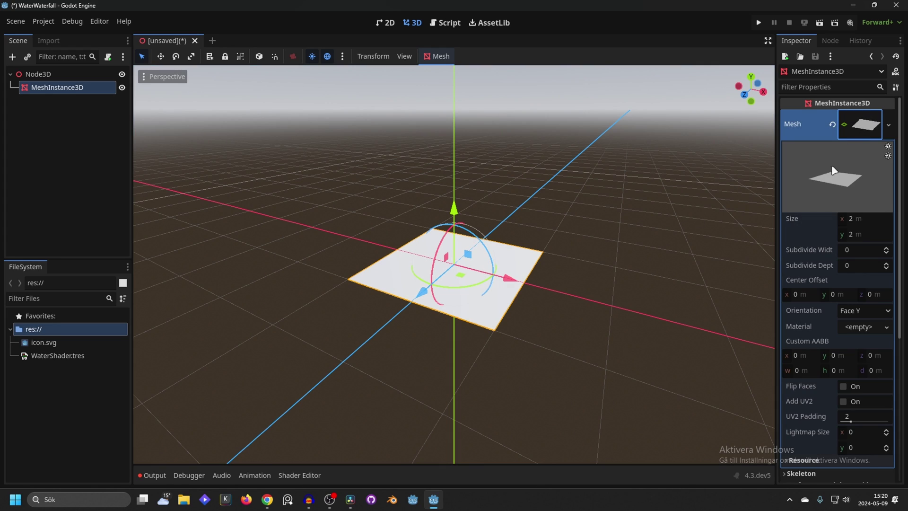
pyautogui.click(861, 213)
pyautogui.write('20')
pyautogui.press('Return')
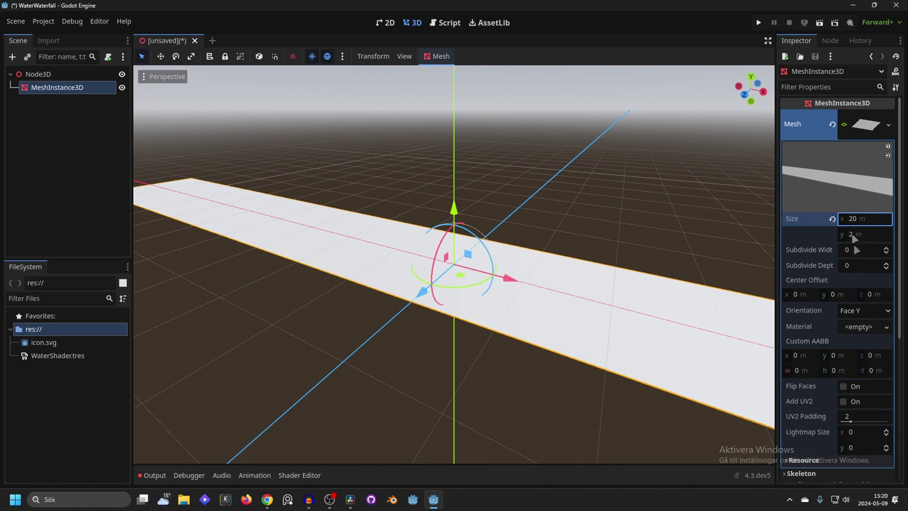
pyautogui.write('20')
pyautogui.press('Return')
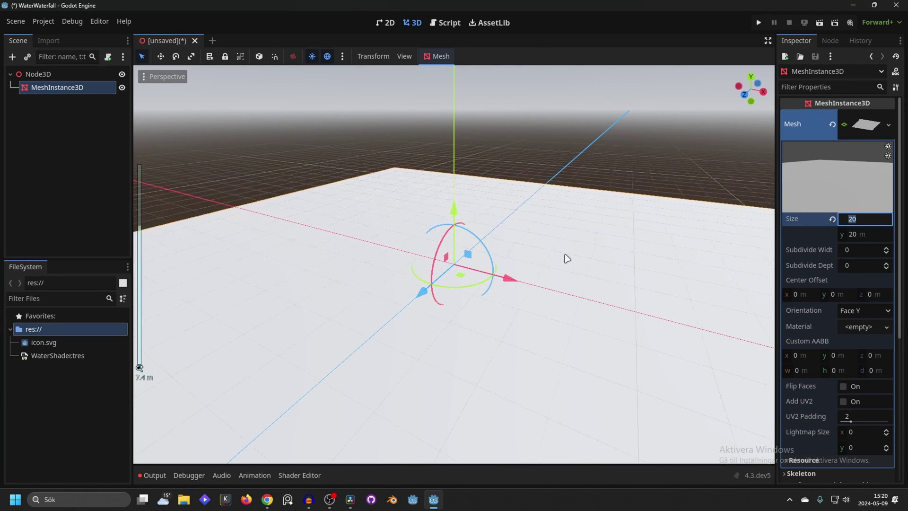
# - Set the plane's subdivide width and depth to 5 and give the mesh a new ShaderMaterial
pyautogui.moveTo(567, 259); pyautogui.dragTo(450, 260, button='middle')
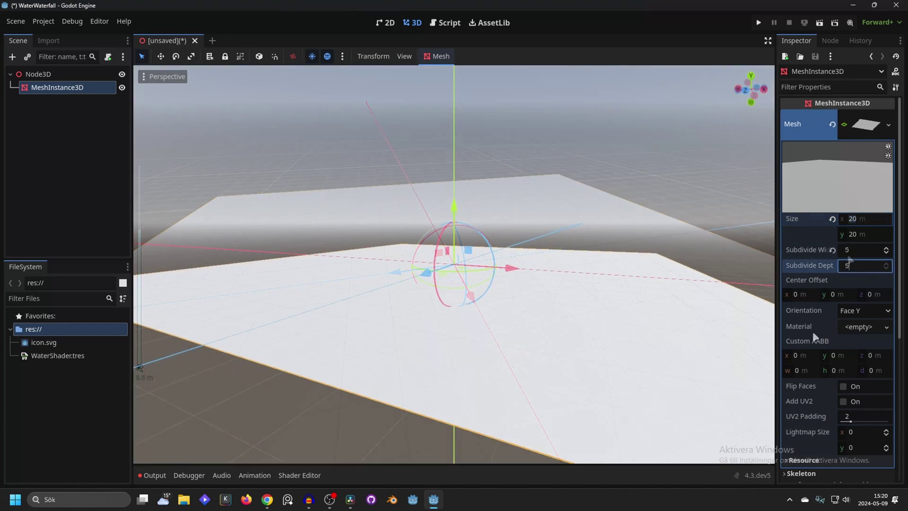
pyautogui.click(862, 326)
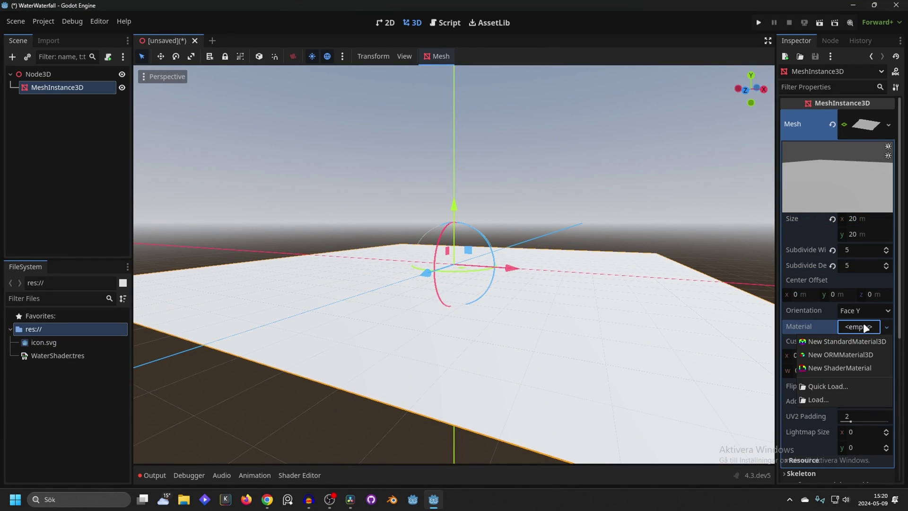
pyautogui.click(847, 368)
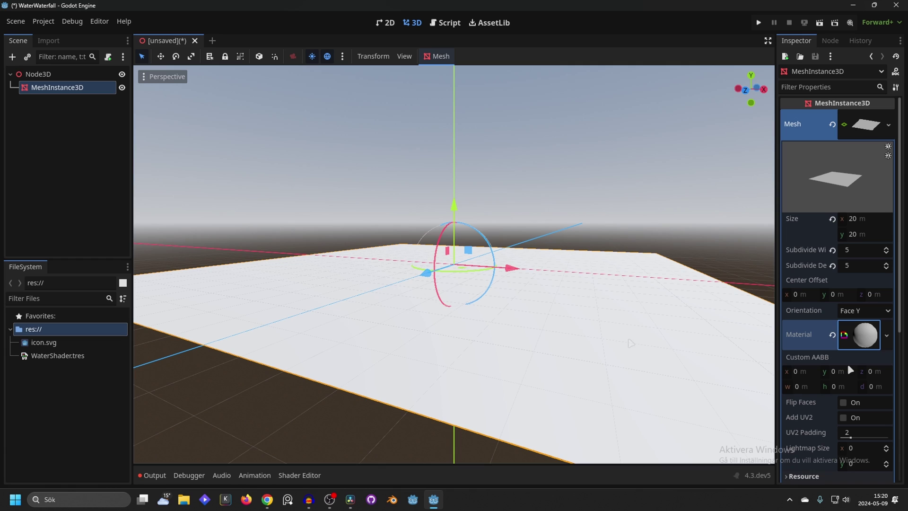
pyautogui.click(858, 327)
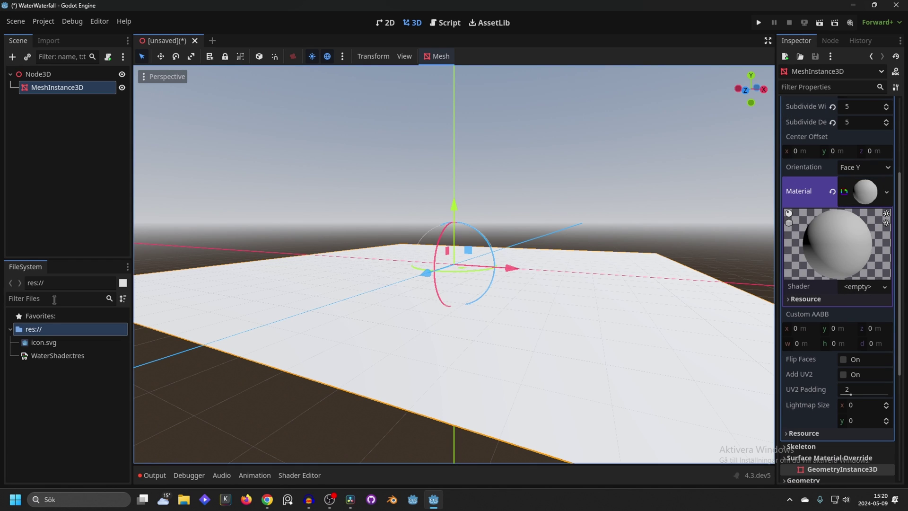
# - Assign WaterShader.tres as the shader of the plane's material and check the water surface up close
pyautogui.moveTo(56, 355); pyautogui.dragTo(339, 359)
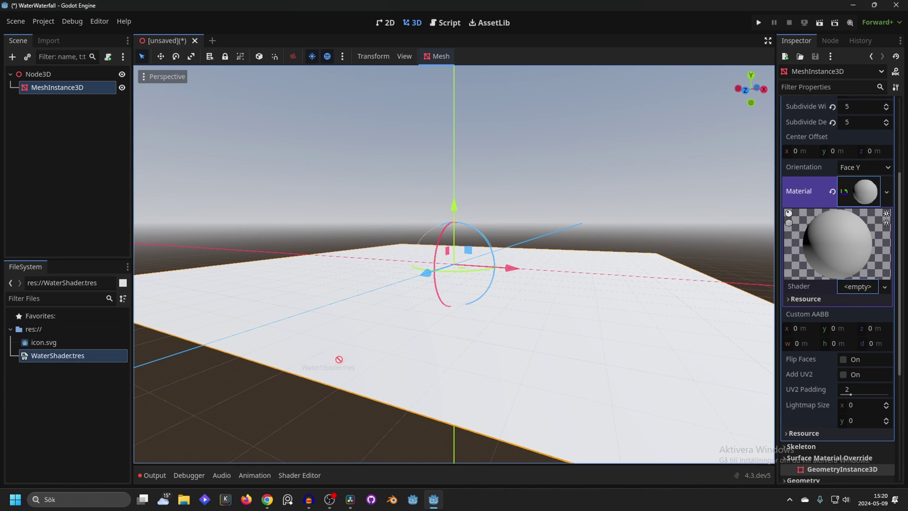
pyautogui.moveTo(862, 292); pyautogui.dragTo(853, 286)
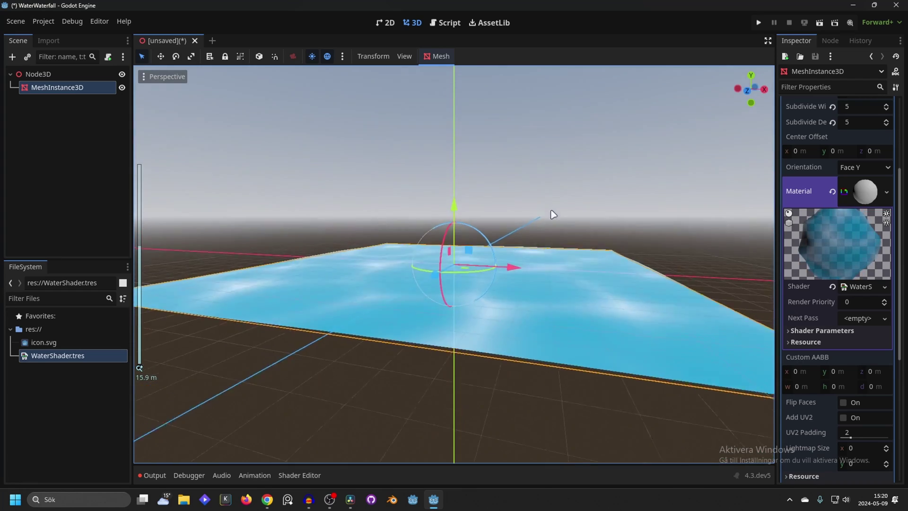
pyautogui.scroll(2, 505, 234)
pyautogui.moveTo(552, 212); pyautogui.dragTo(531, 223, button='middle')
pyautogui.scroll(2, 530, 223)
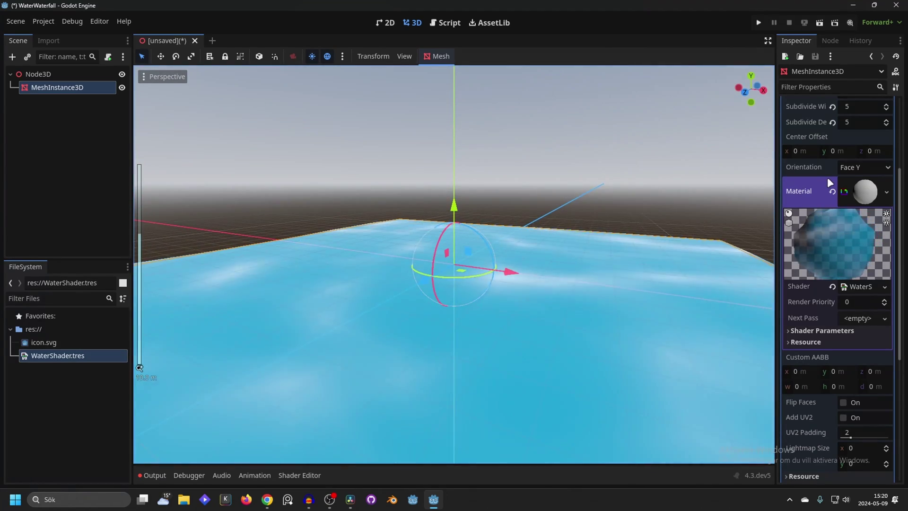
# - Set the plane's subdivide width and depth to 0 and check how the water surface looks
pyautogui.scroll(2, 827, 179)
pyautogui.click(860, 202)
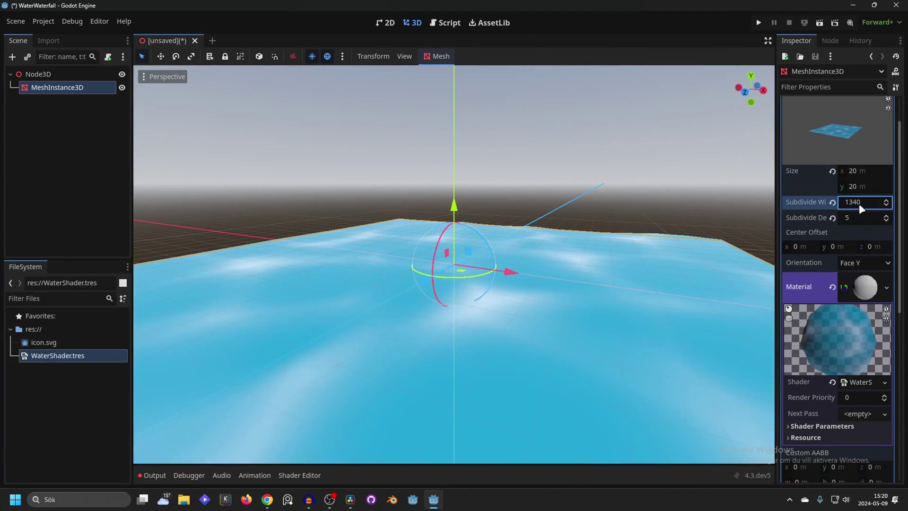
pyautogui.write('0')
pyautogui.press('Tab')
pyautogui.write('0')
pyautogui.press('Return')
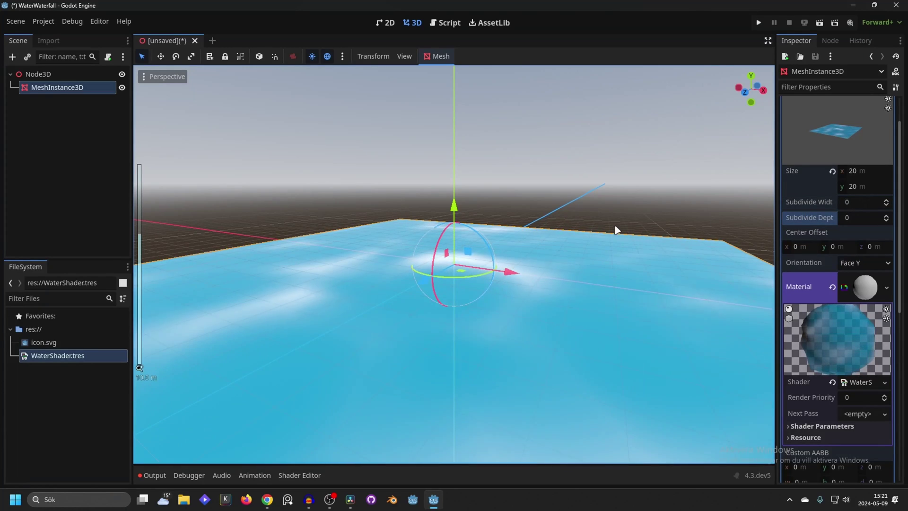
pyautogui.scroll(-4, 609, 225)
pyautogui.moveTo(554, 254); pyautogui.dragTo(574, 231, button='middle')
# - Set the plane's subdivide width and depth to 10 and inspect the waves from several angles
pyautogui.click(853, 203)
pyautogui.write('1')
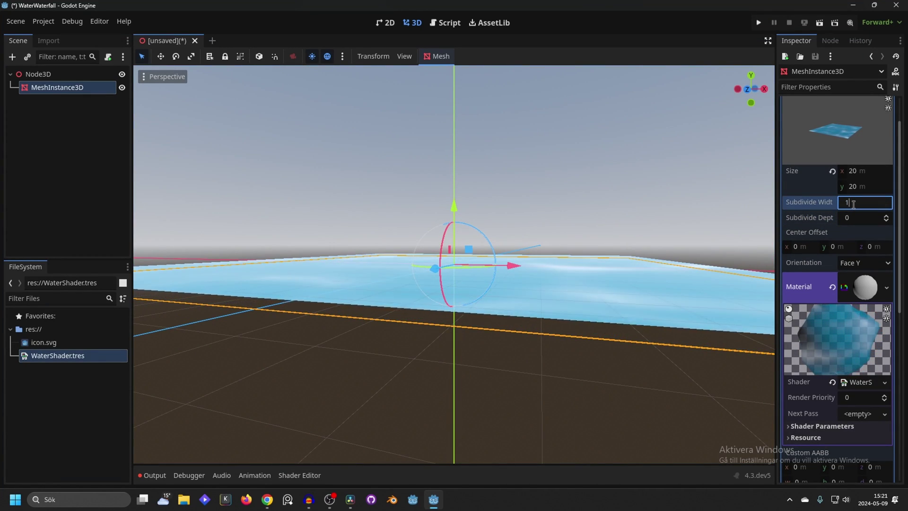
pyautogui.write('0')
pyautogui.press('Return')
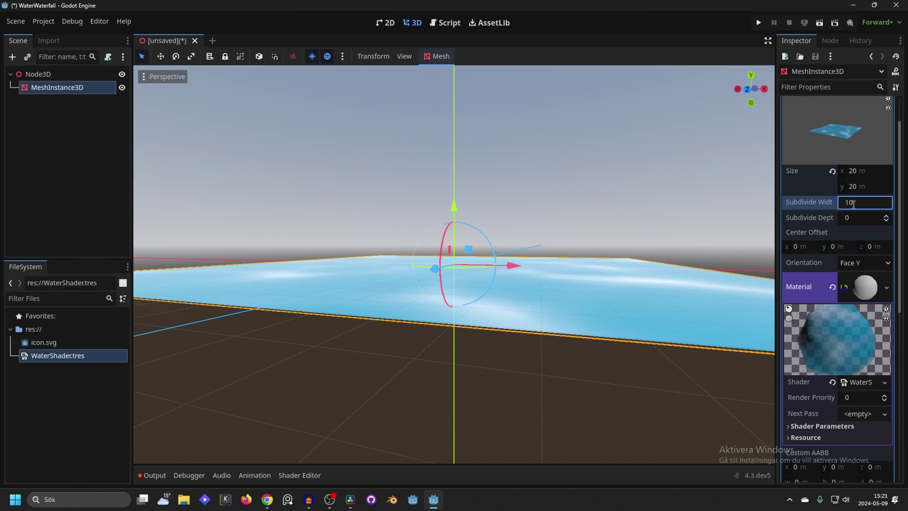
pyautogui.click(854, 217)
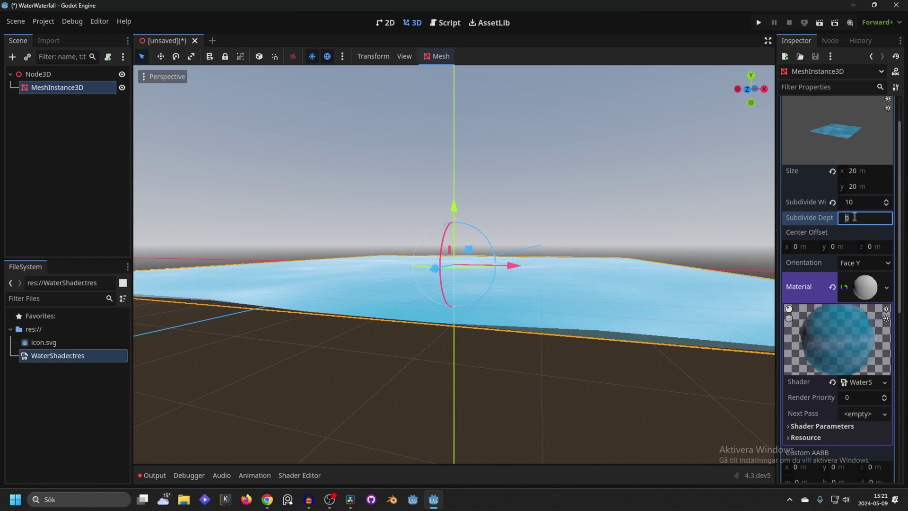
pyautogui.write('10')
pyautogui.moveTo(619, 201); pyautogui.dragTo(476, 205, button='middle')
pyautogui.scroll(7, 554, 232)
pyautogui.scroll(-2, 487, 259)
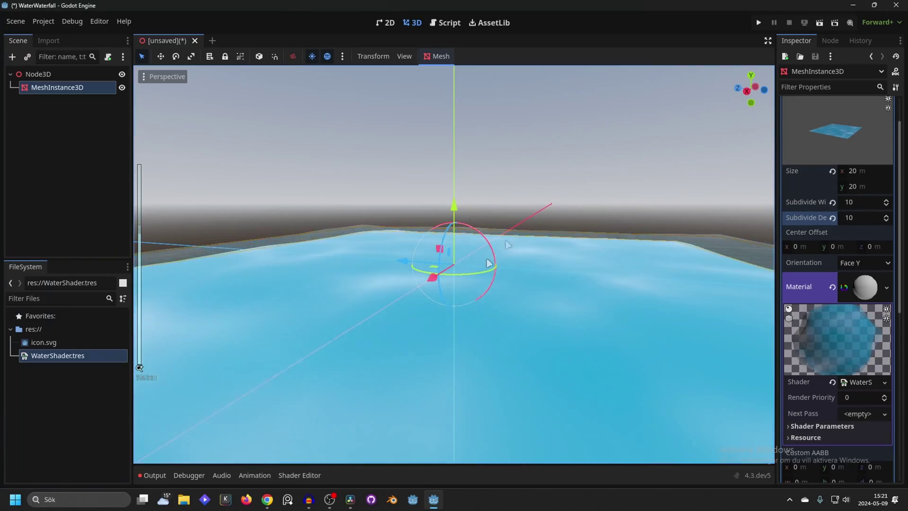
pyautogui.moveTo(488, 262)
pyautogui.mouseDown(button='middle')
pyautogui.moveTo(658, 303)
pyautogui.moveTo(634, 295)
pyautogui.moveTo(584, 328)
pyautogui.moveTo(663, 195)
pyautogui.moveTo(645, 185)
pyautogui.mouseUp(button='middle')
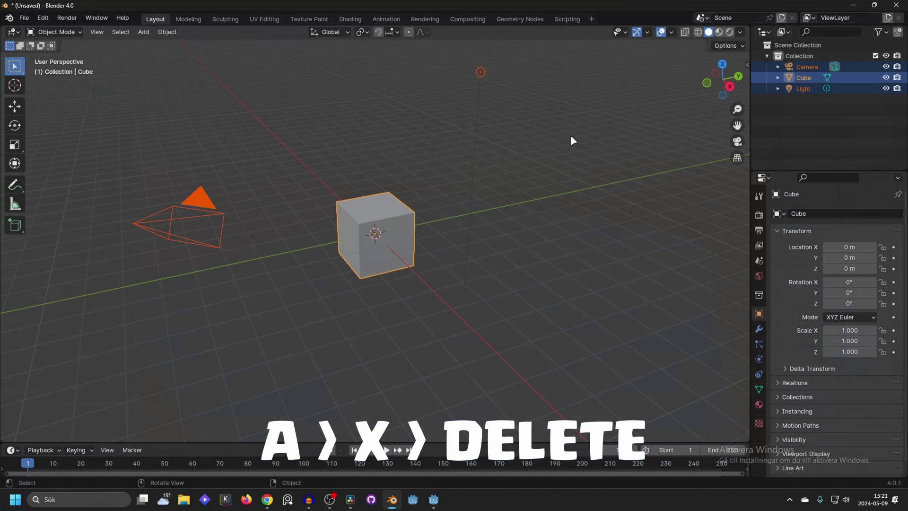
# - In Blender, delete all the default scene objects and add a new cube mesh
pyautogui.press('x')
pyautogui.click(570, 134)
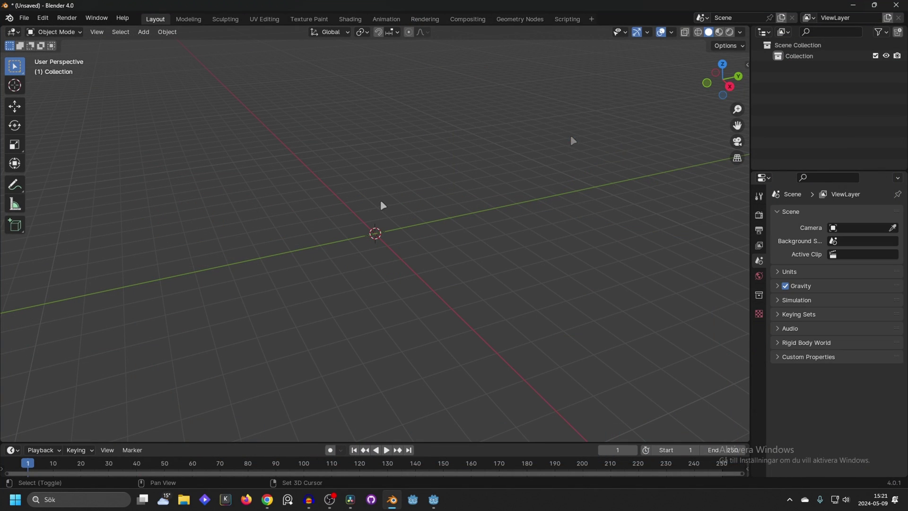
pyautogui.hotkey('shift', 'a')
pyautogui.moveTo(374, 218)
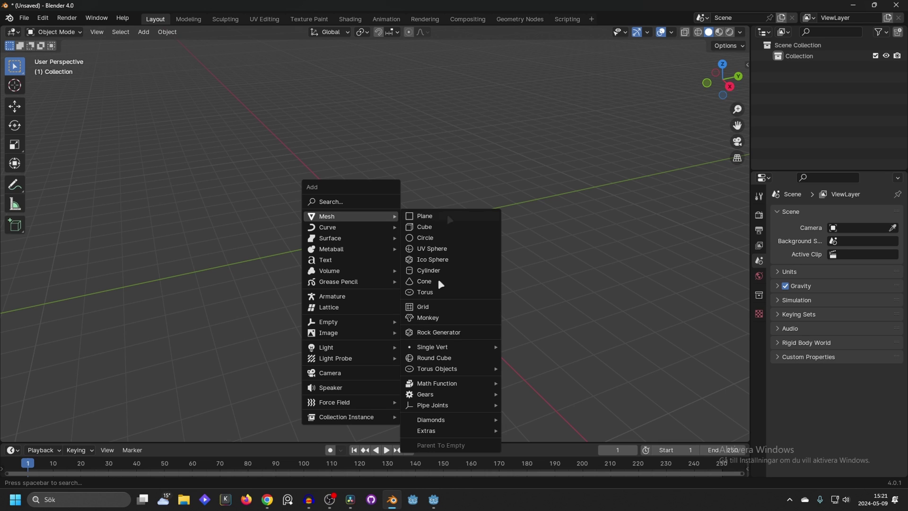
pyautogui.click(438, 227)
pyautogui.scroll(-1, 383, 210)
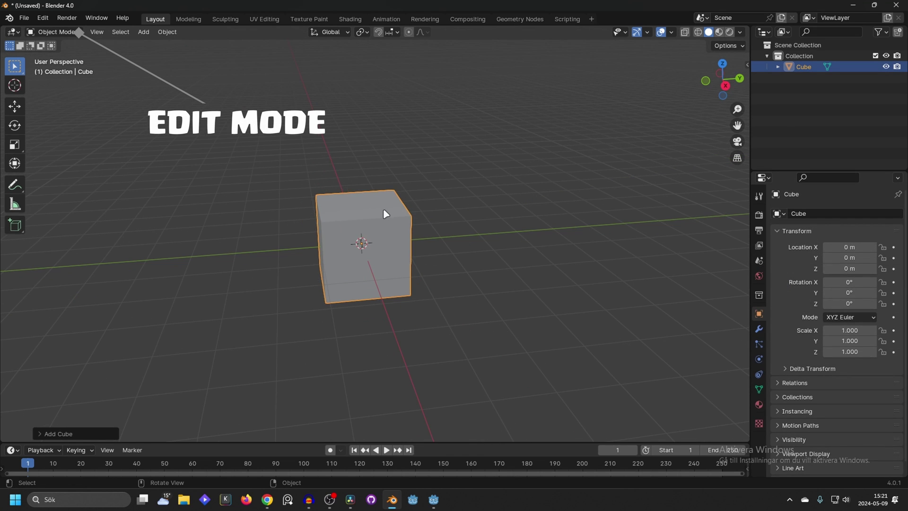
# - In Edit Mode, stretch the cube along Z into a tall block and widen it along the Y axis
pyautogui.press('Tab')
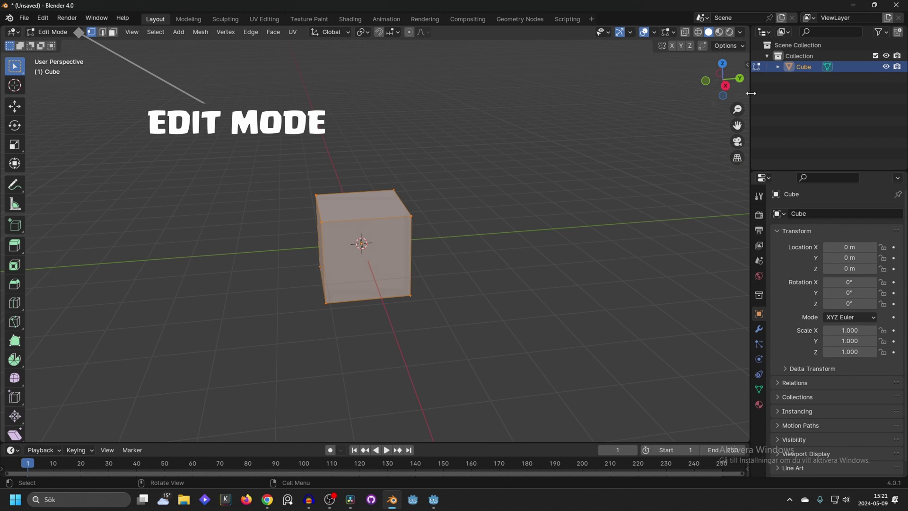
pyautogui.press('KP_3')
pyautogui.press('s')
pyautogui.press('z')
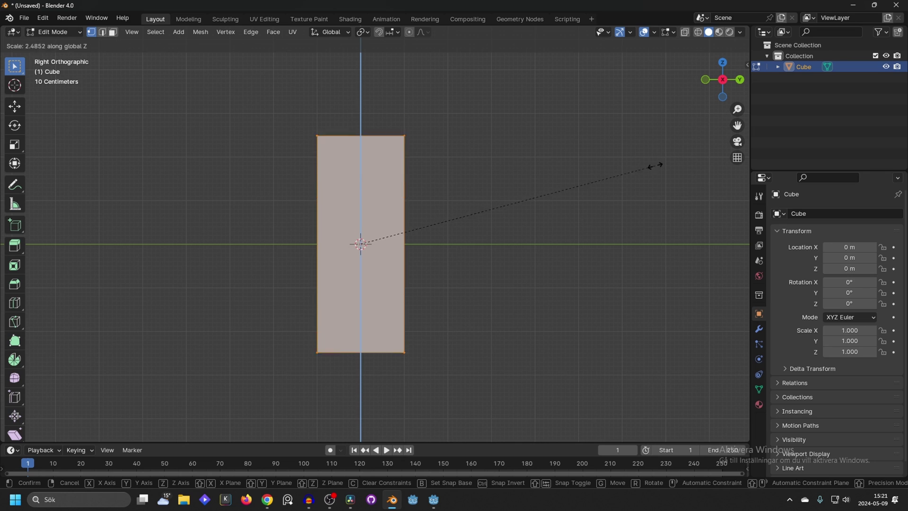
pyautogui.click(699, 156)
pyautogui.press('s')
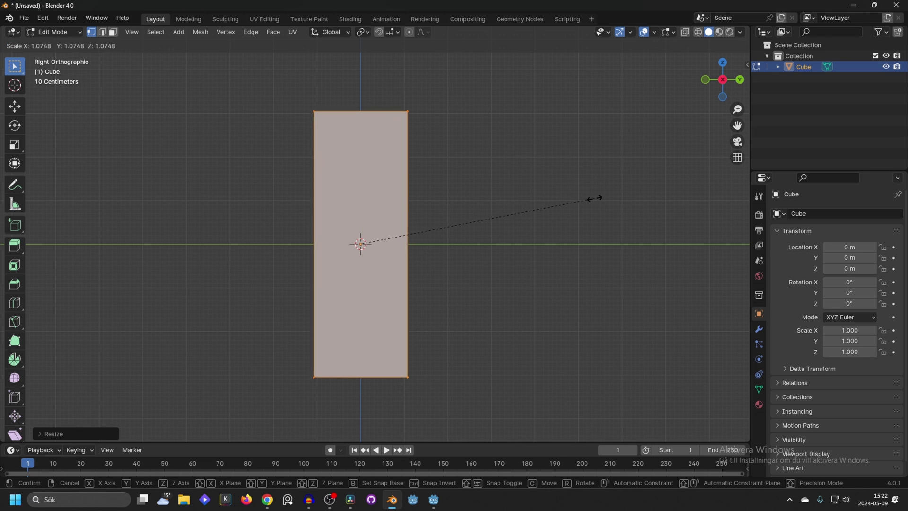
pyautogui.press('y')
pyautogui.click(682, 203)
# - Add five evenly spaced horizontal loop cuts across the height of the block without sliding them
pyautogui.press('KP_1')
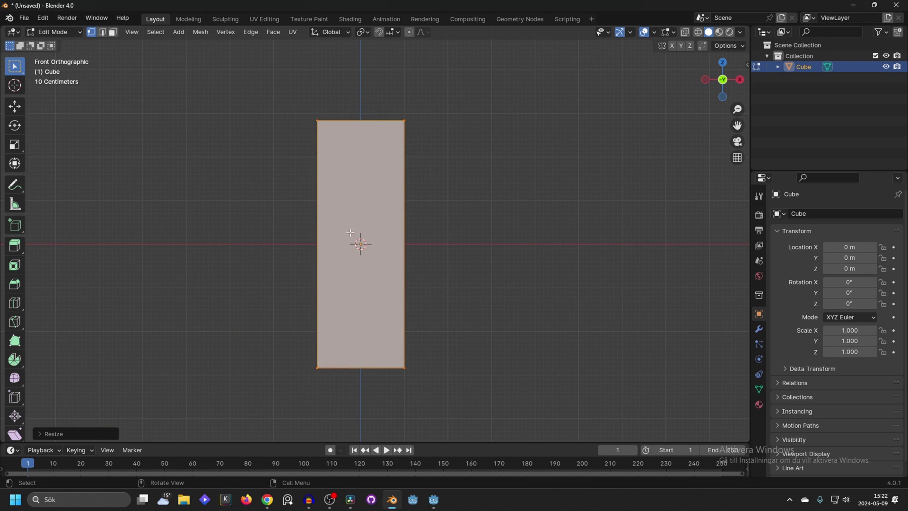
pyautogui.hotkey('ctrl', 'r')
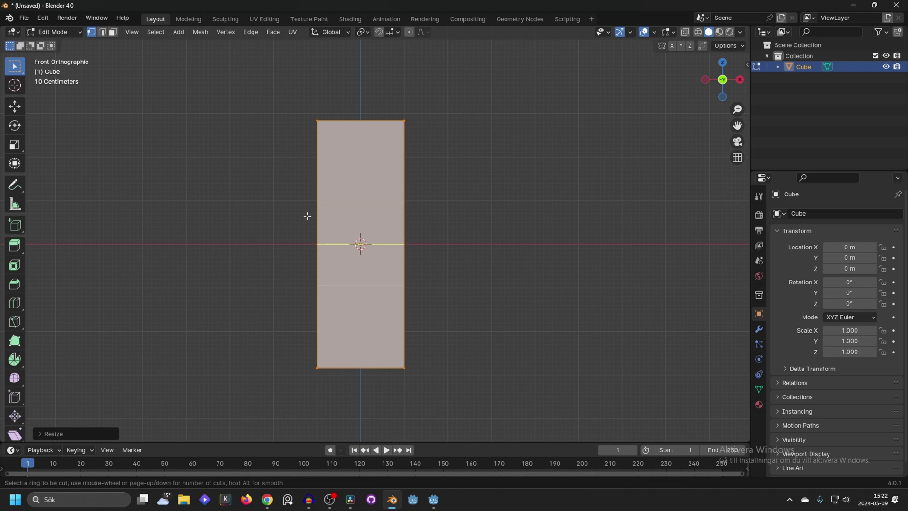
pyautogui.scroll(1, 307, 217)
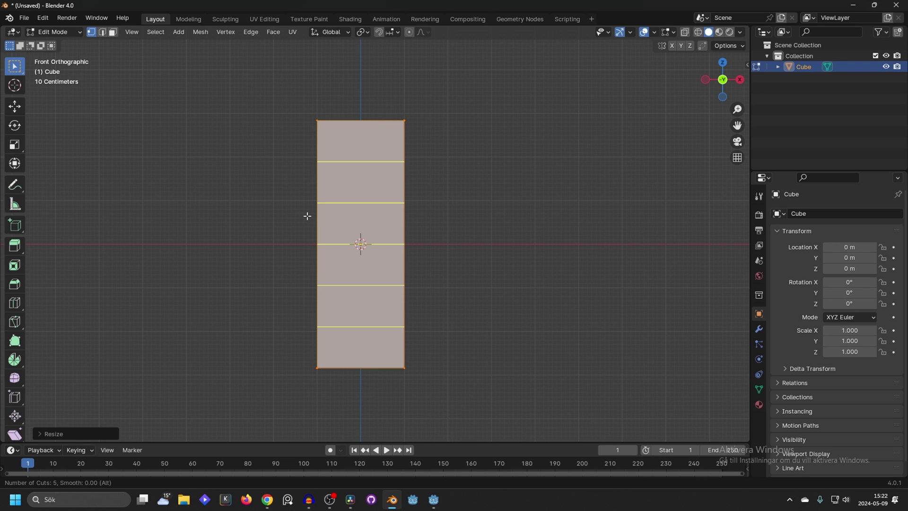
pyautogui.click(308, 216)
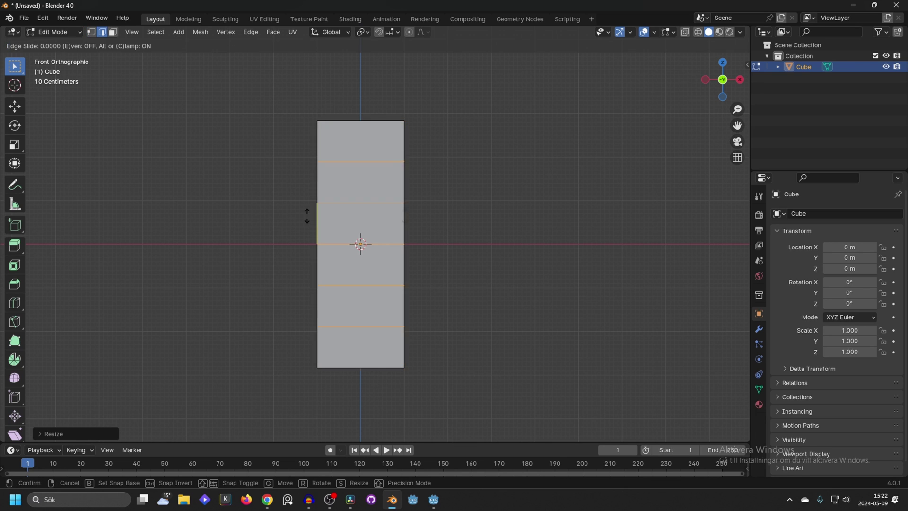
pyautogui.rightClick(308, 208)
# - Add three evenly spaced vertical loop cuts across the block's wide face, leaving them centred
pyautogui.moveTo(563, 199); pyautogui.dragTo(458, 204, button='middle')
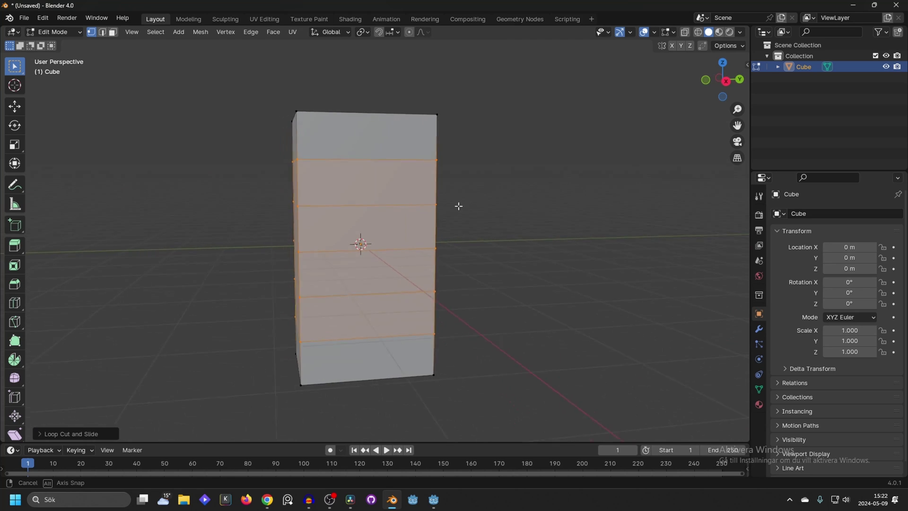
pyautogui.hotkey('ctrl', 'r')
pyautogui.scroll(2, 354, 185)
pyautogui.click(354, 185)
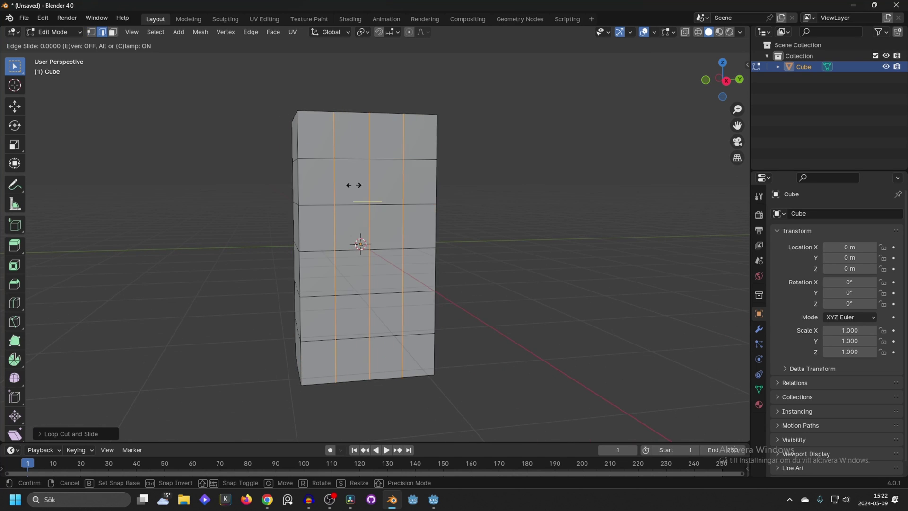
pyautogui.rightClick(354, 186)
pyautogui.moveTo(355, 185); pyautogui.dragTo(544, 184, button='middle')
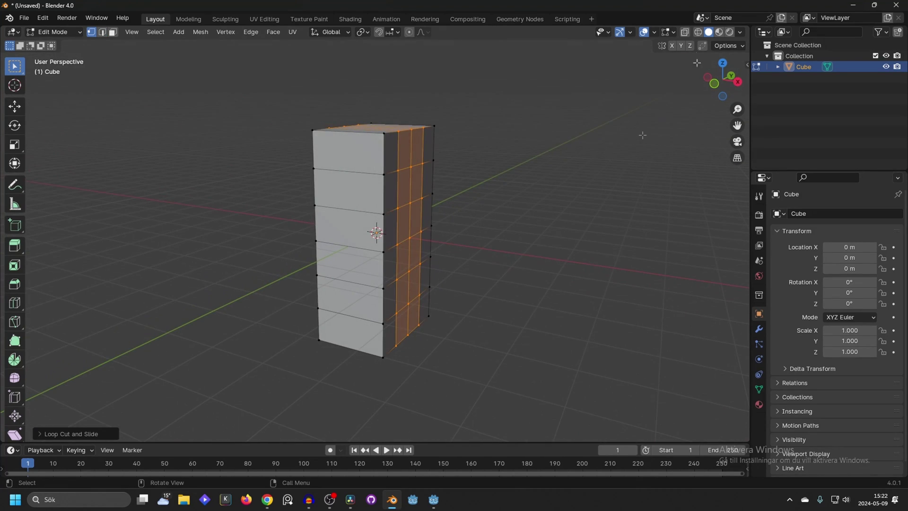
# - Turn on X-ray and select all the top vertices of the block in front view
pyautogui.click(685, 33)
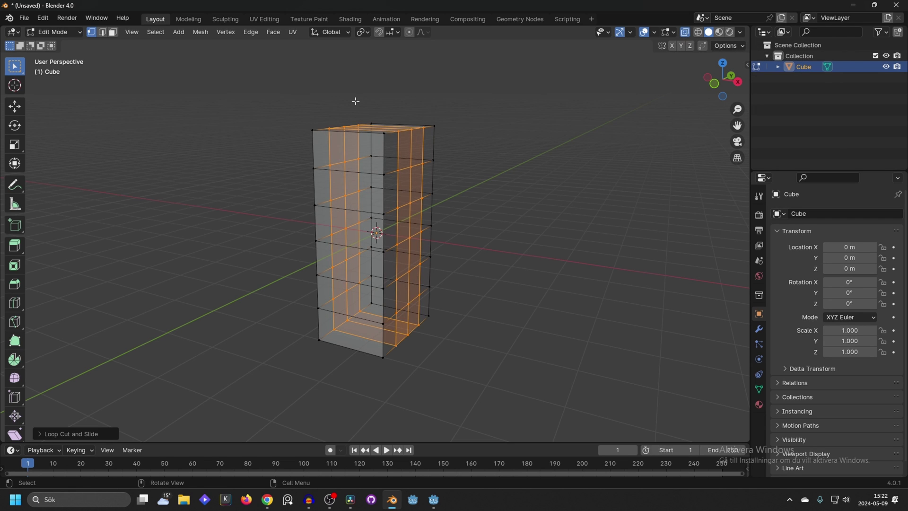
pyautogui.moveTo(354, 101); pyautogui.dragTo(418, 141, button='middle')
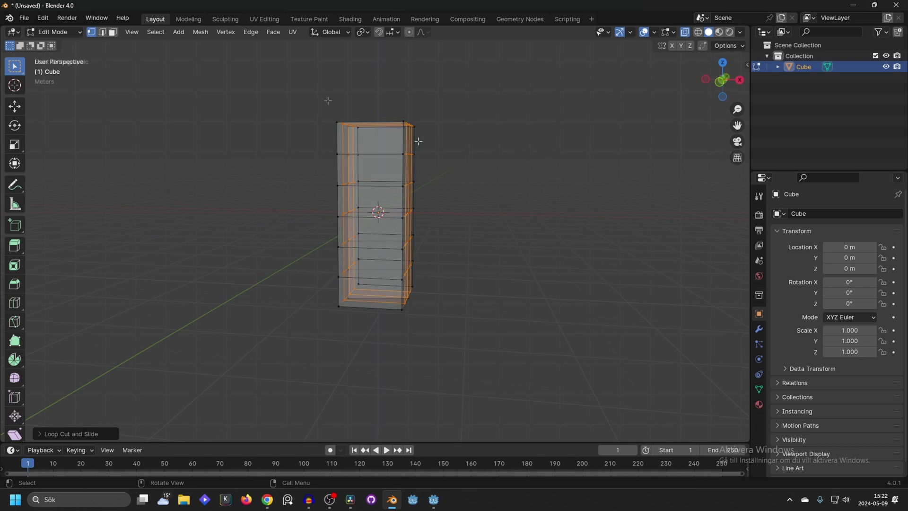
pyautogui.press('KP_1')
pyautogui.moveTo(319, 105); pyautogui.dragTo(449, 141)
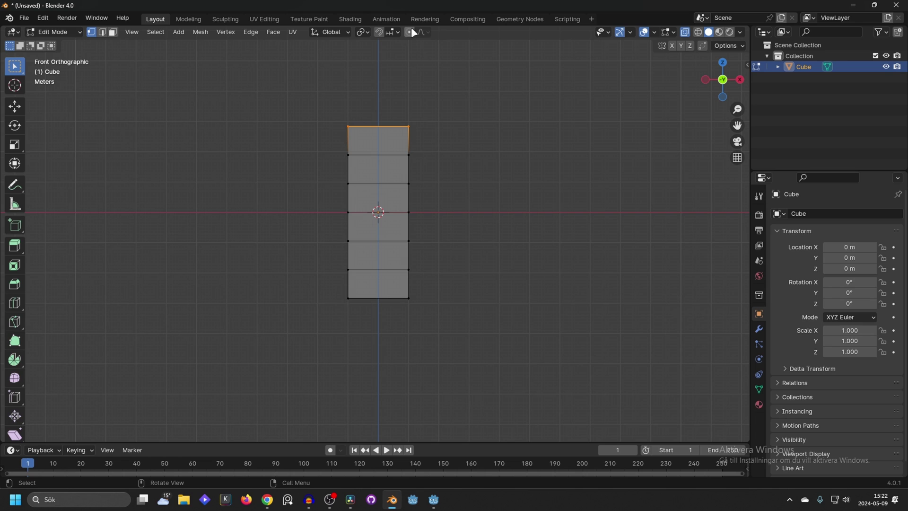
# - With smooth proportional editing, shift the block's top vertices toward negative X and rotate them about -13° to bend its upper half
pyautogui.click(411, 32)
pyautogui.press('g')
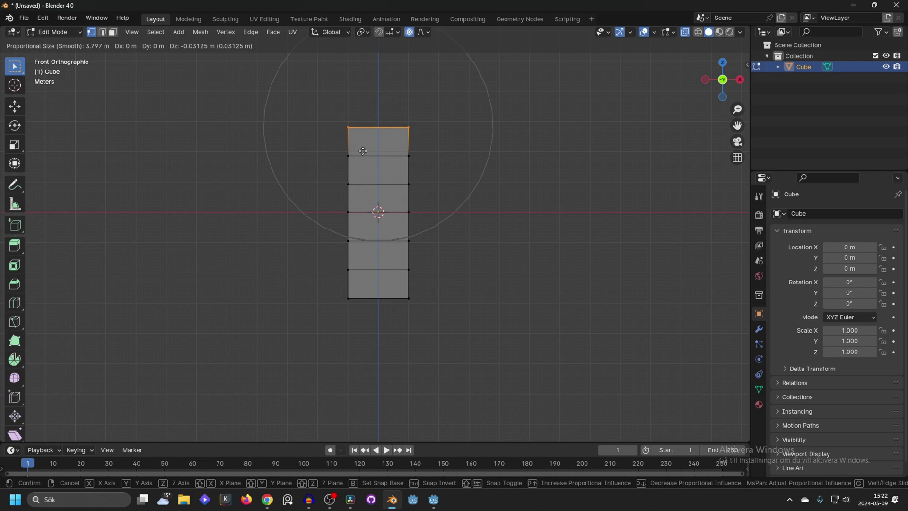
pyautogui.scroll(-12, 362, 150)
pyautogui.scroll(3, 363, 152)
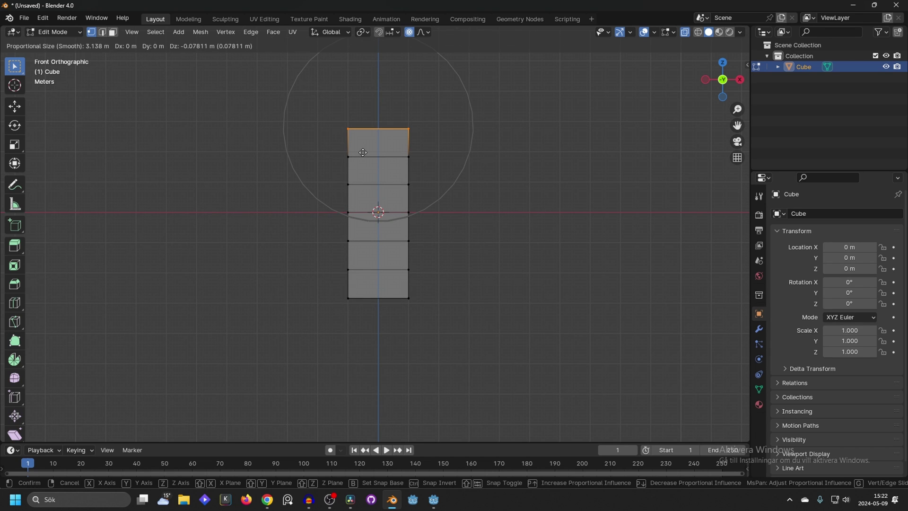
pyautogui.press('g')
pyautogui.press('g')
pyautogui.scroll(4, 363, 152)
pyautogui.scroll(-4, 362, 153)
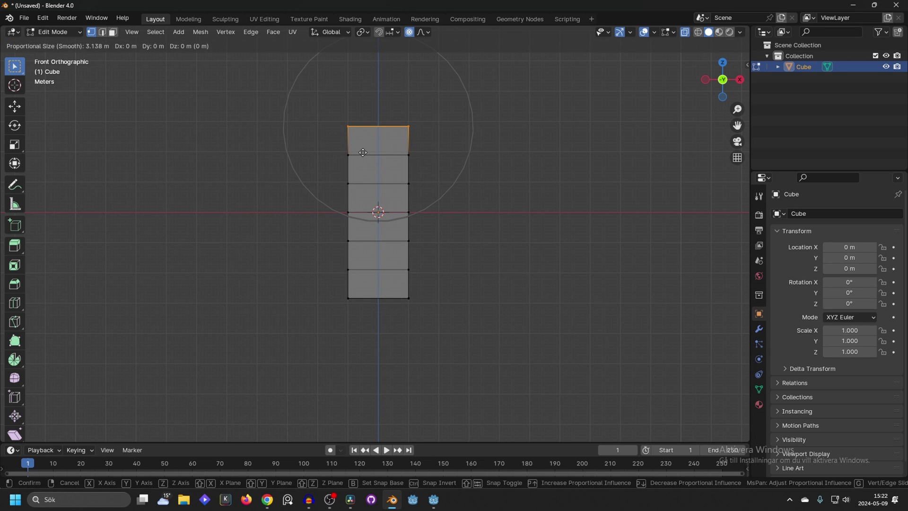
pyautogui.press('g')
pyautogui.press('g')
pyautogui.click(334, 160)
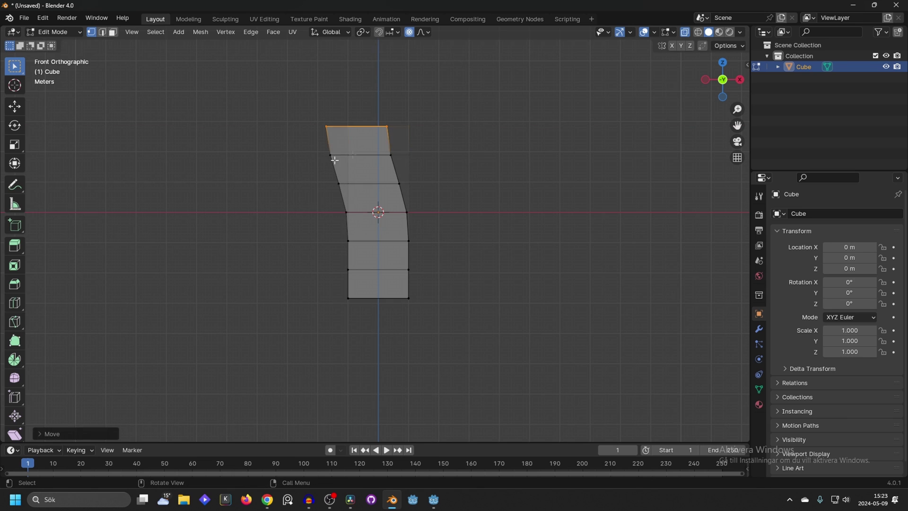
pyautogui.press('r')
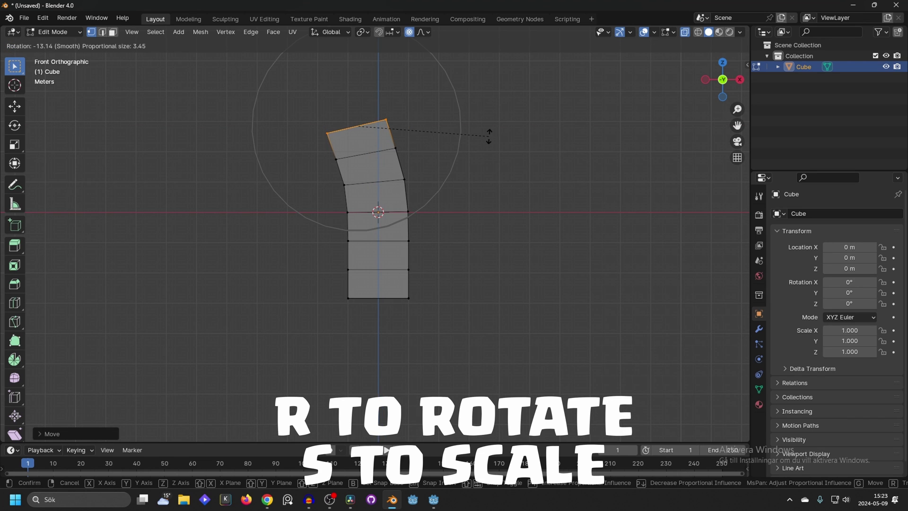
pyautogui.click(489, 136)
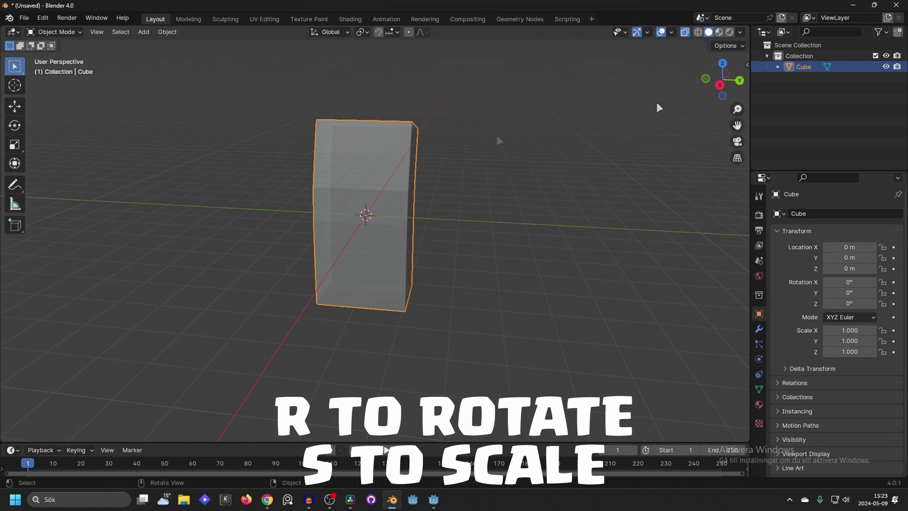
# - Widen the whole bent block along the Y axis
pyautogui.press('s')
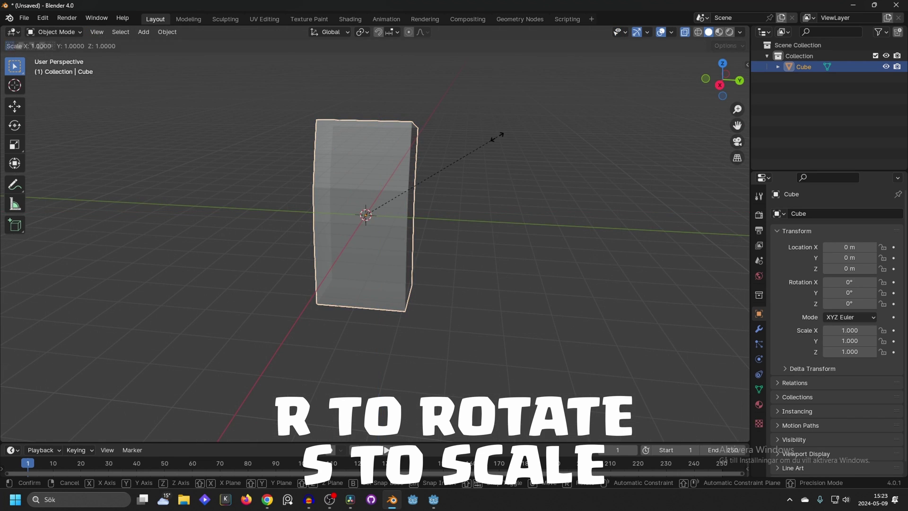
pyautogui.press('Escape')
pyautogui.press('Tab')
pyautogui.press('s')
pyautogui.press('y')
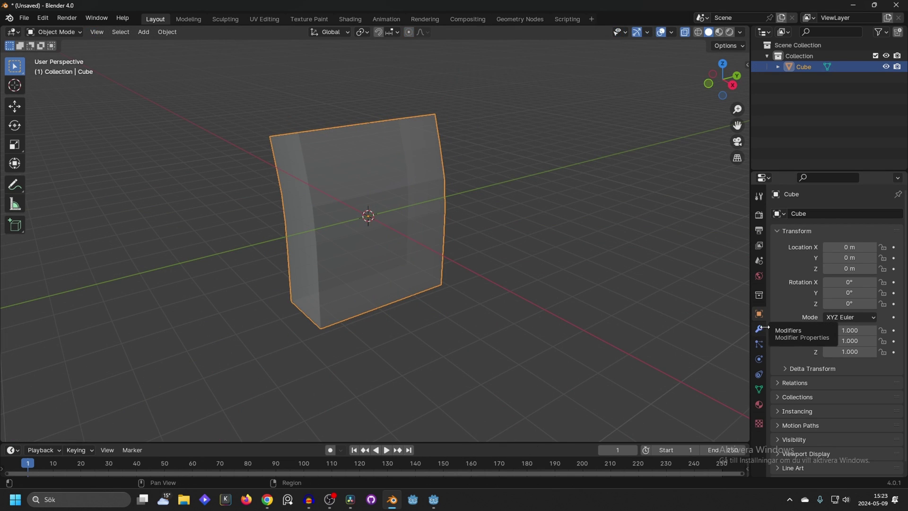
# - Add a Subdivision Surface modifier to the cube with its viewport level set to 2
pyautogui.click(758, 328)
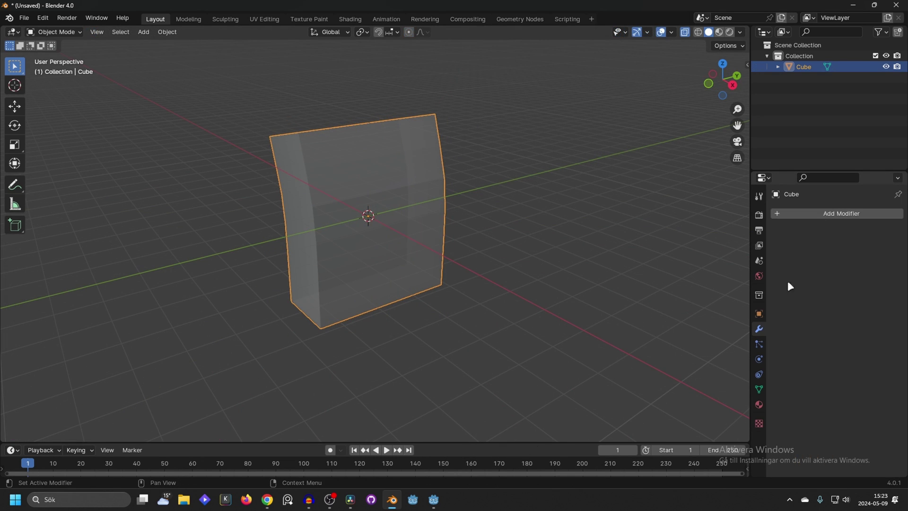
pyautogui.click(817, 215)
pyautogui.click(817, 215)
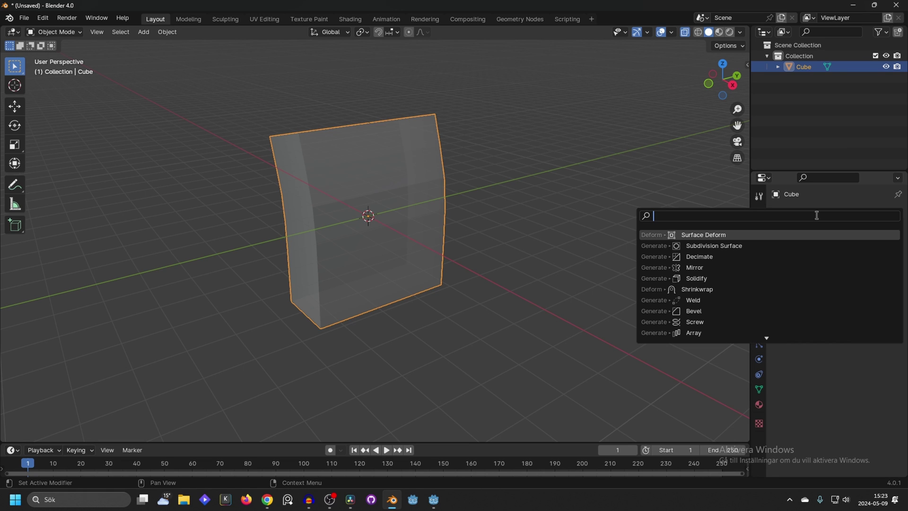
pyautogui.write('s')
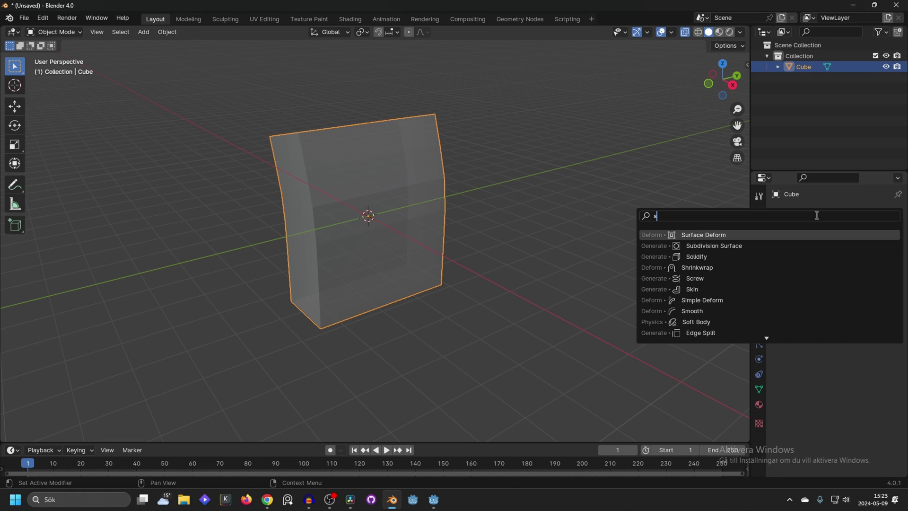
pyautogui.press('Down')
pyautogui.press('Return')
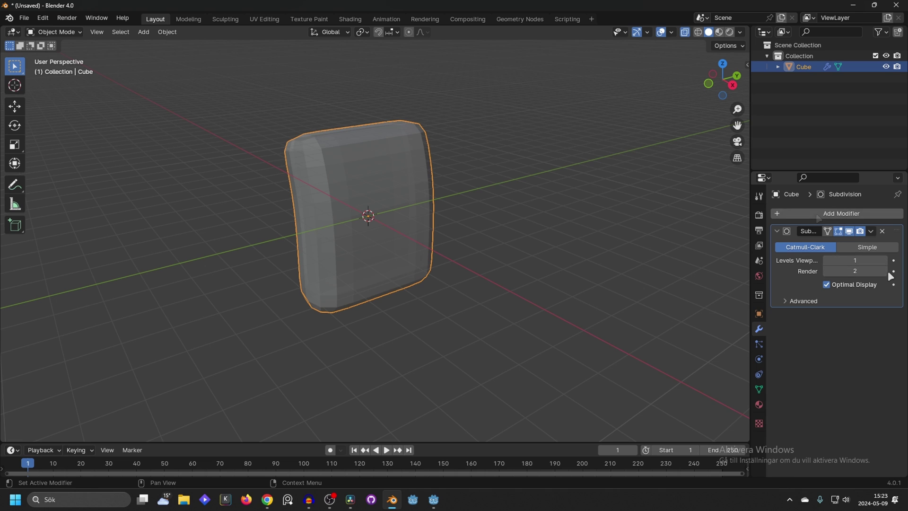
pyautogui.click(883, 260)
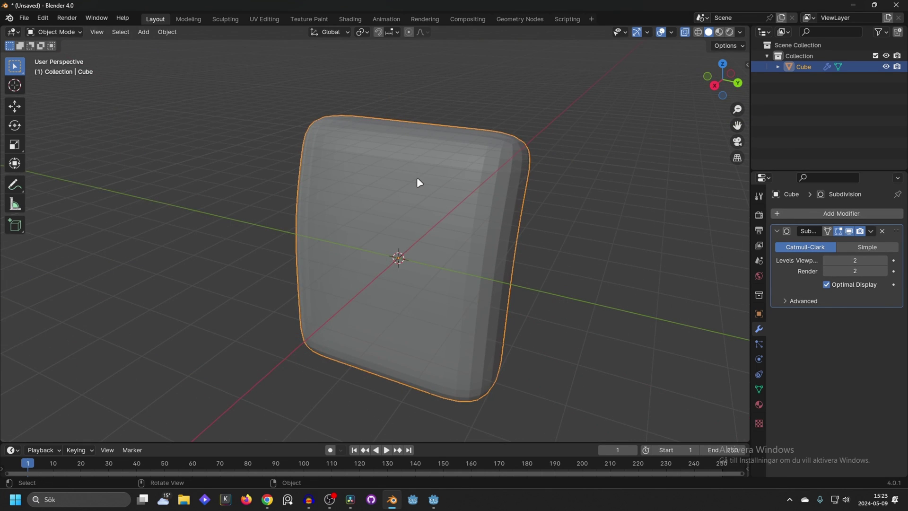
# - Apply smooth shading to the cube, inspect its surface and deselect it
pyautogui.rightClick(417, 182)
pyautogui.click(388, 180)
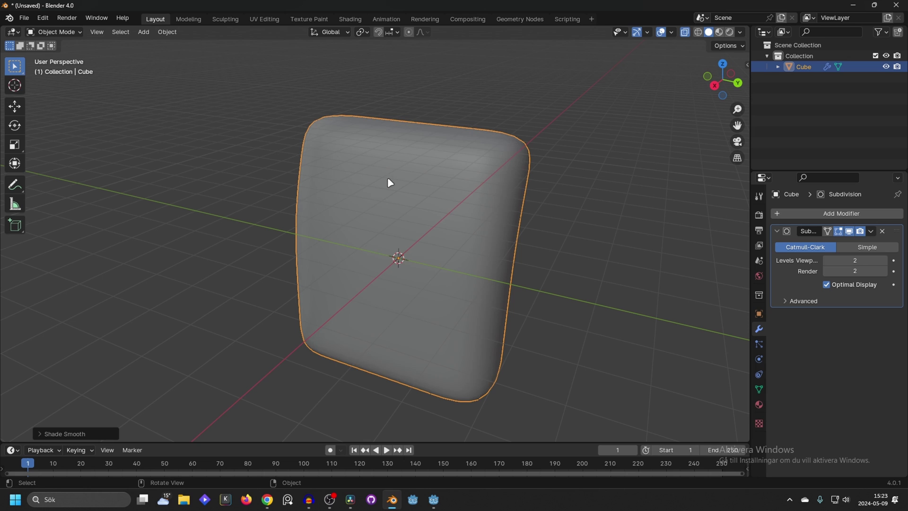
pyautogui.moveTo(387, 176); pyautogui.dragTo(565, 169, button='middle')
pyautogui.click(602, 151)
# - Start saving the Blender file, copy the Godot project's folder path from the file manager, and return to Blender's save dialog
pyautogui.hotkey('ctrl', 's')
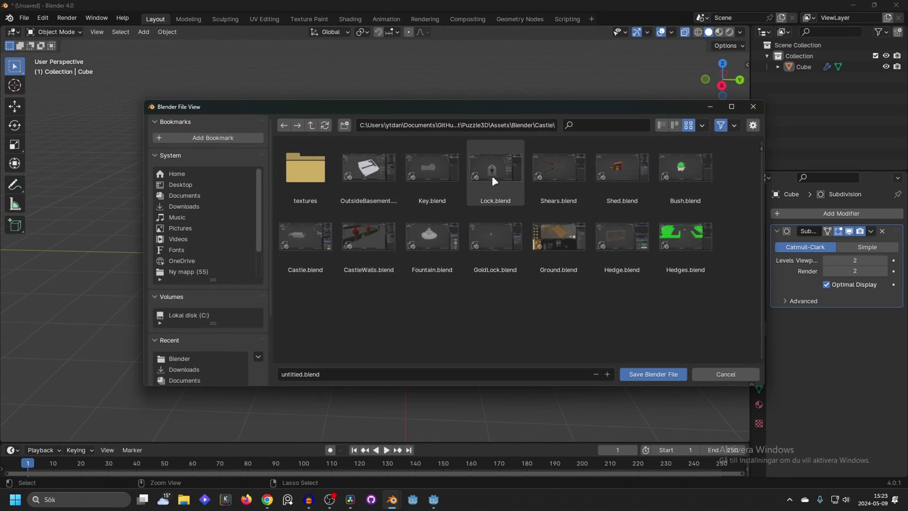
pyautogui.click(438, 503)
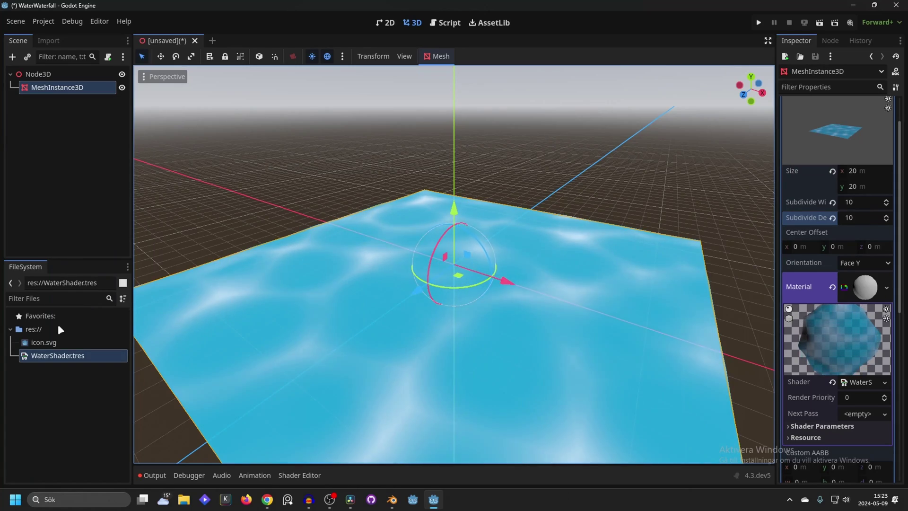
pyautogui.rightClick(48, 328)
pyautogui.click(83, 431)
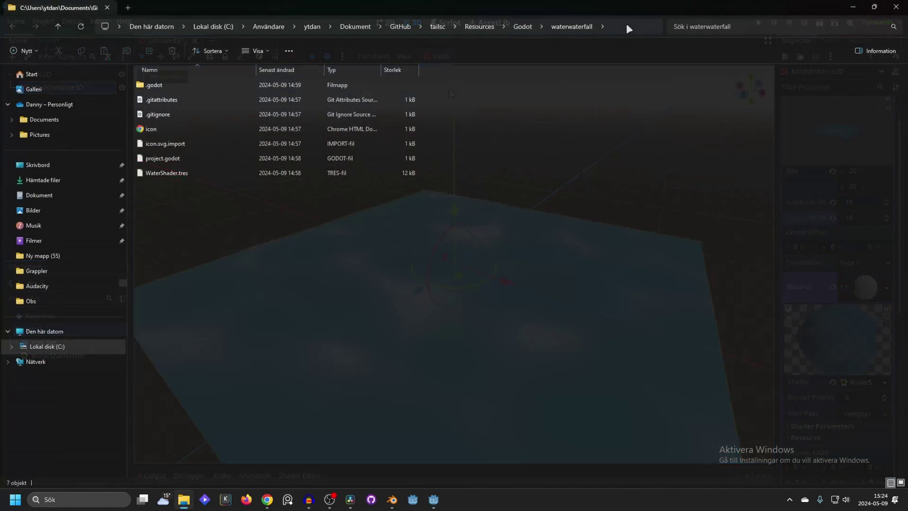
pyautogui.click(626, 28)
pyautogui.hotkey('ctrl', 'c')
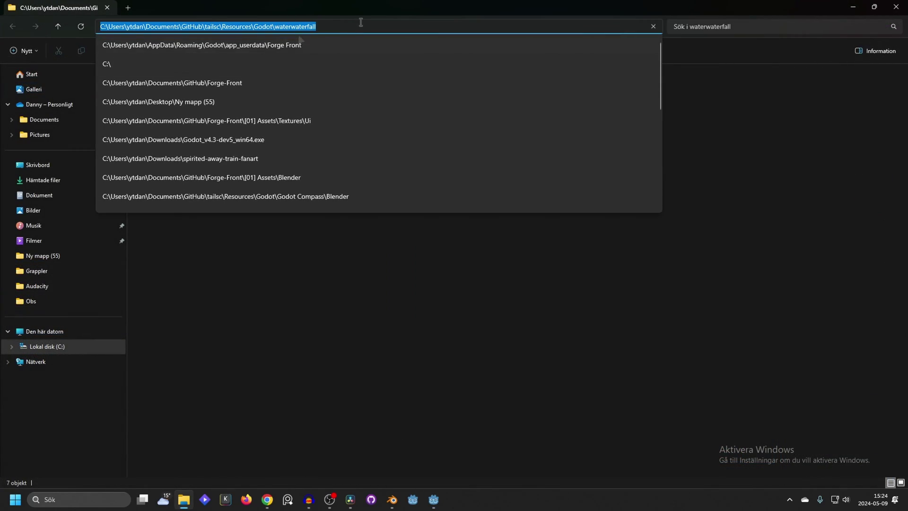
pyautogui.click(402, 288)
pyautogui.click(394, 500)
pyautogui.click(361, 460)
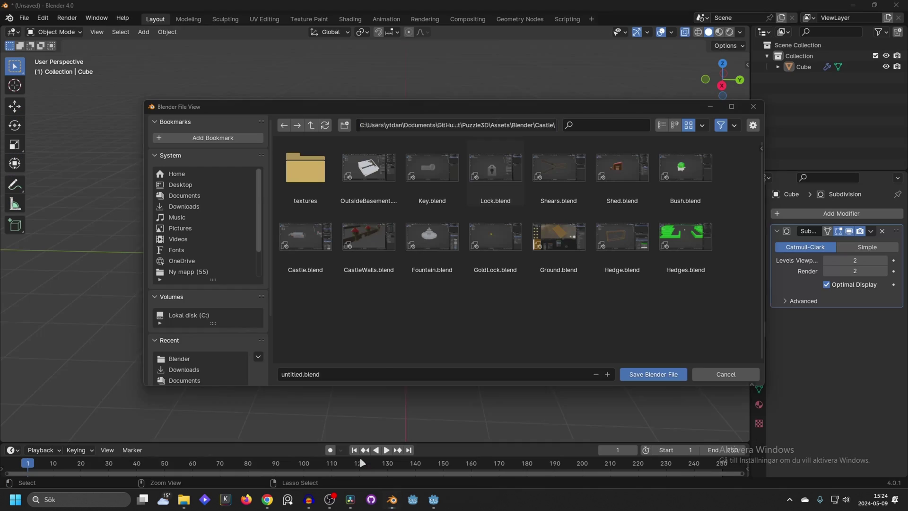
# - Save the Blender file as Waterfall.blend in the waterwaterfall Godot project folder, using the copied path
pyautogui.click(497, 124)
pyautogui.hotkey('ctrl', 'v')
pyautogui.press('Return')
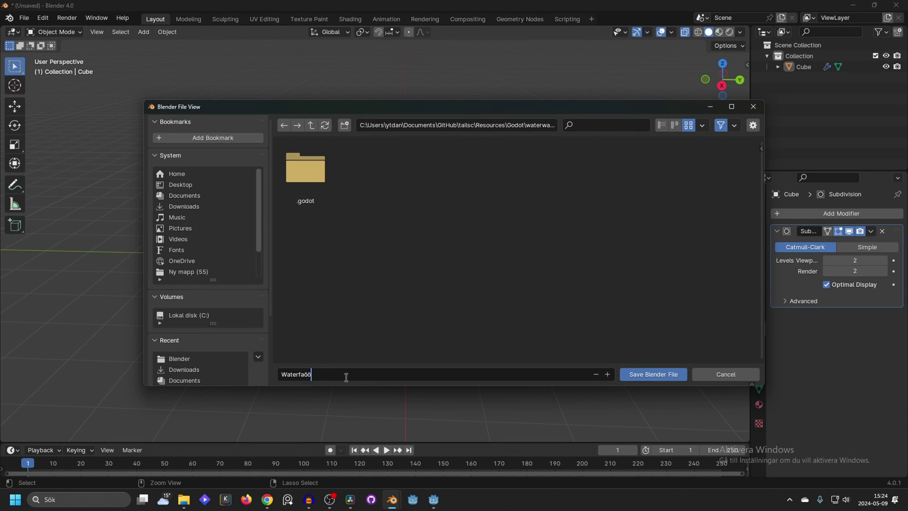
pyautogui.press('Return')
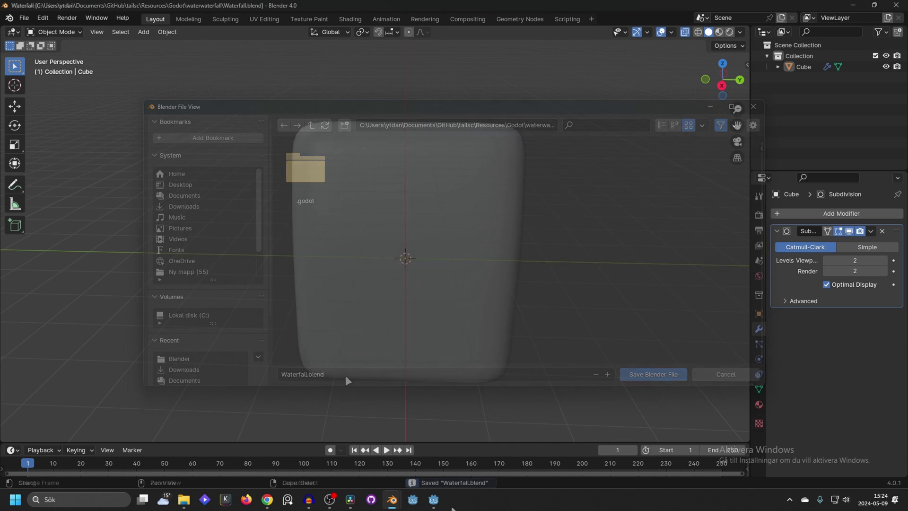
# - Switch to Godot, add Waterfall.blend to the scene under Node3D and raise it above the water plane
pyautogui.hotkey('alt', 'Tab')
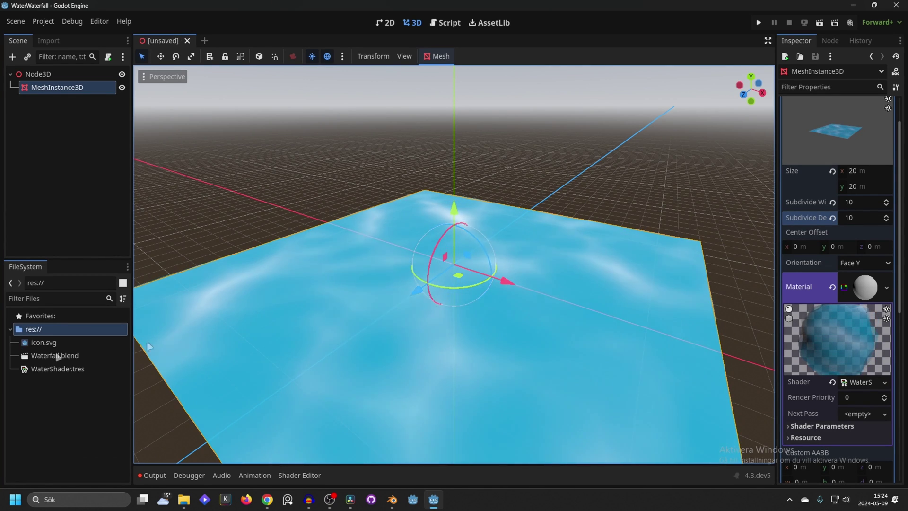
pyautogui.moveTo(54, 355); pyautogui.dragTo(60, 76)
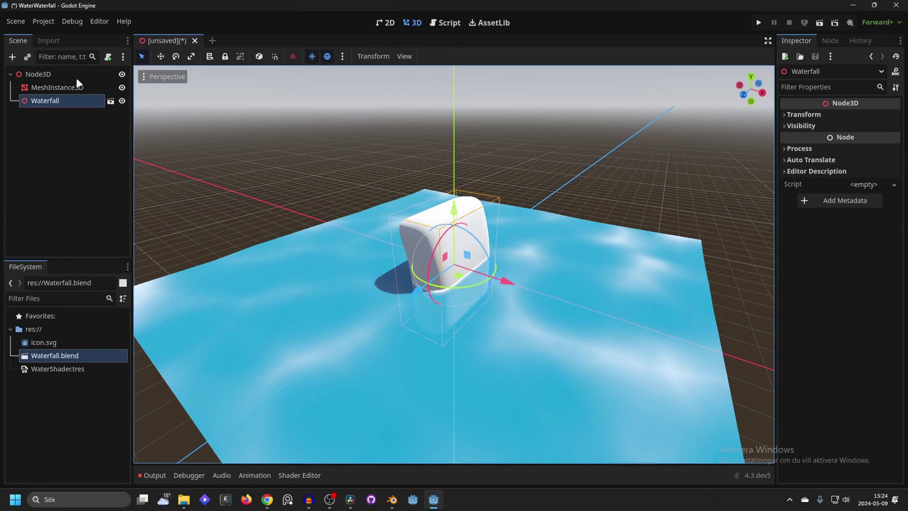
pyautogui.scroll(2, 544, 221)
pyautogui.moveTo(457, 215); pyautogui.dragTo(453, 141)
pyautogui.moveTo(453, 156); pyautogui.dragTo(415, 290, button='middle')
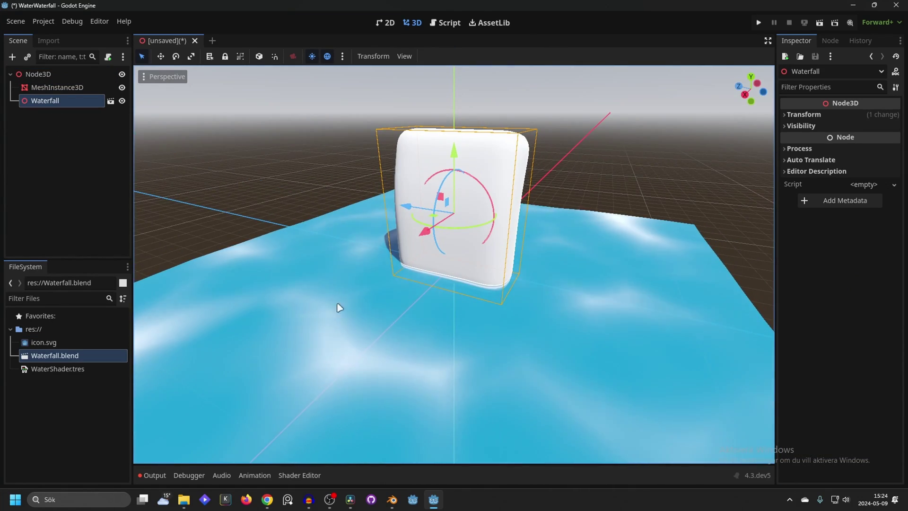
# - Enable editable children on the Waterfall node and assign WaterShader.tres as the Cube mesh's material override
pyautogui.rightClick(56, 101)
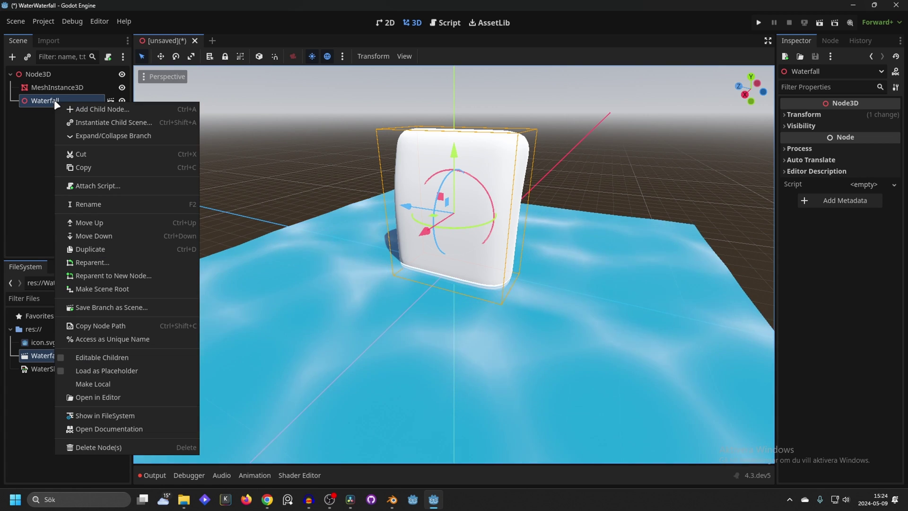
pyautogui.click(118, 359)
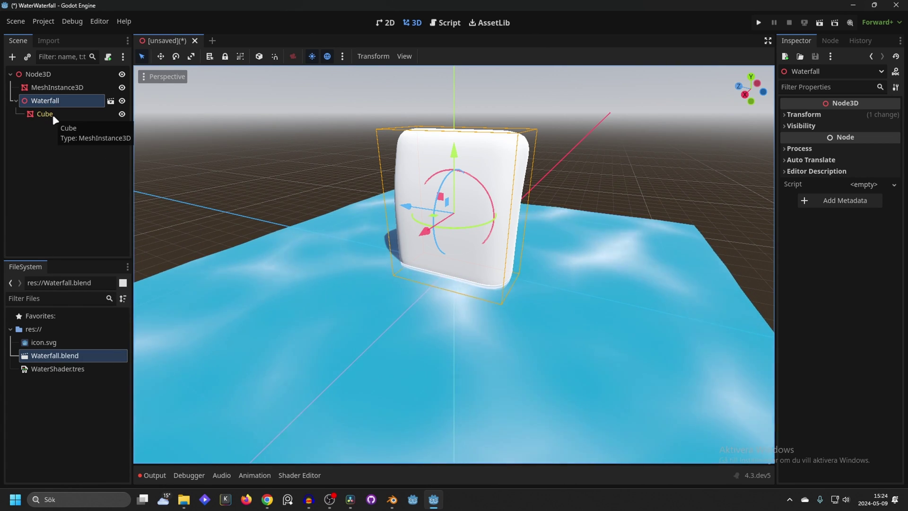
pyautogui.click(61, 114)
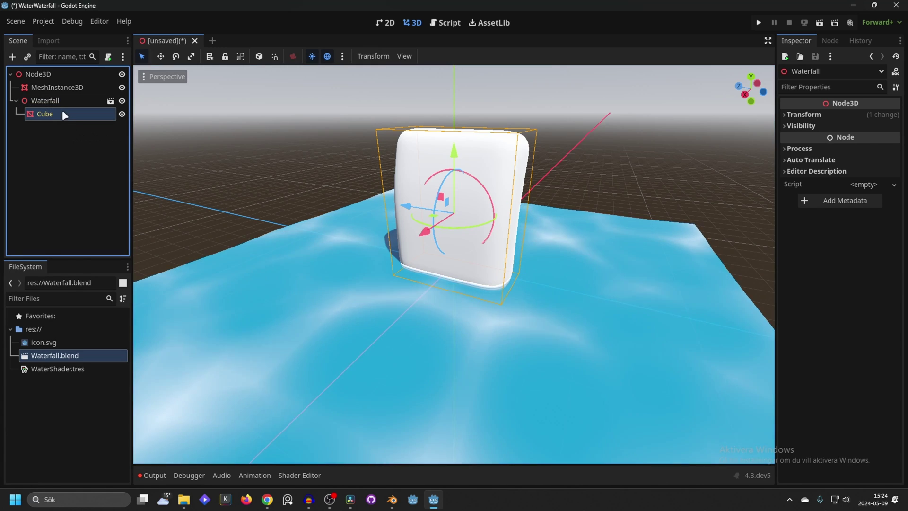
pyautogui.click(804, 179)
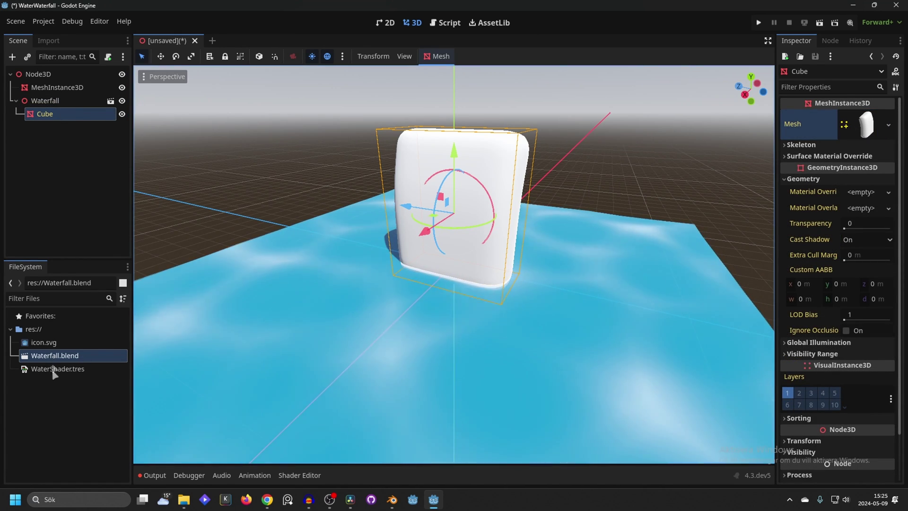
pyautogui.moveTo(59, 367); pyautogui.dragTo(861, 193)
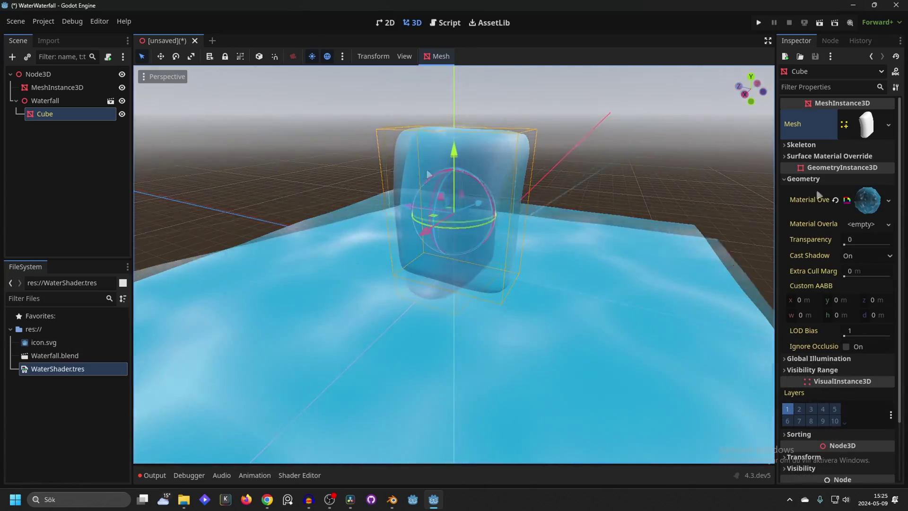
pyautogui.moveTo(411, 181); pyautogui.dragTo(428, 164, button='middle')
pyautogui.scroll(2, 425, 177)
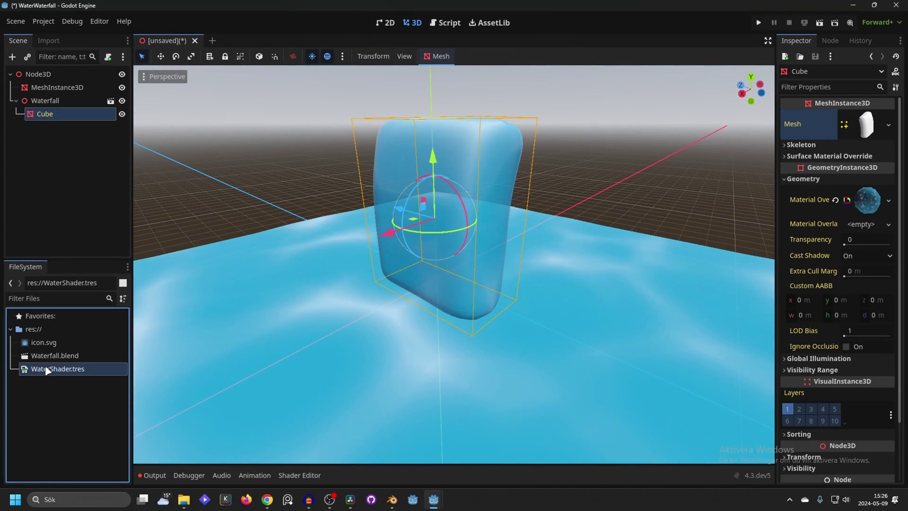
# - Duplicate WaterShader.tres as WaterfallShader.tres, assign the copy as the Cube's material override and expand its material properties
pyautogui.click(56, 373)
pyautogui.rightClick(81, 373)
pyautogui.click(107, 381)
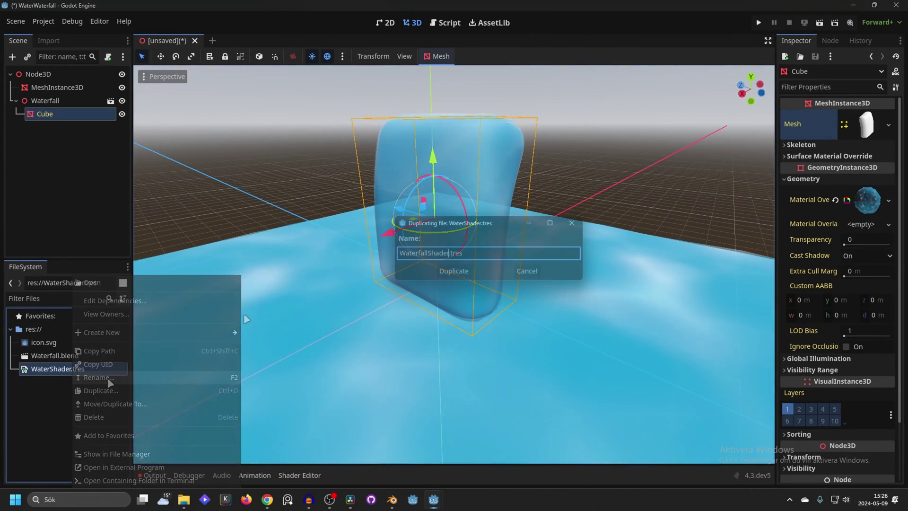
pyautogui.press('Return')
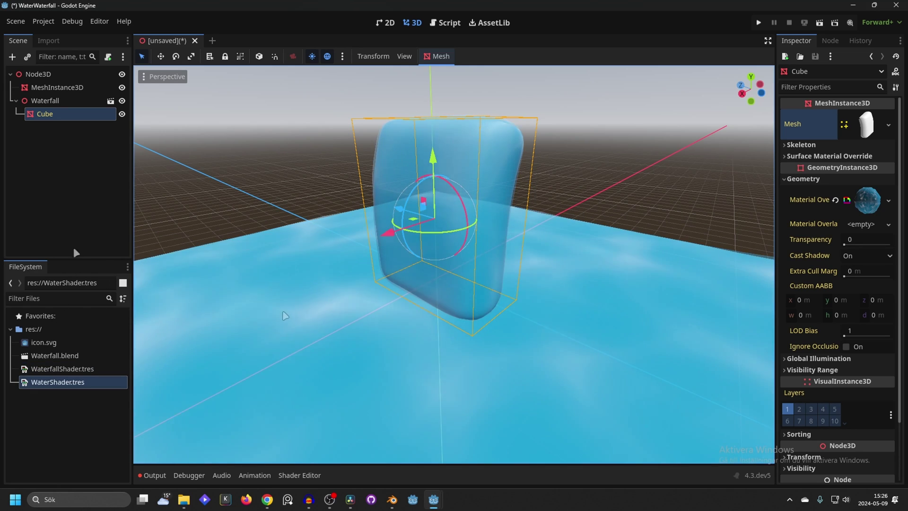
pyautogui.moveTo(61, 368); pyautogui.dragTo(858, 204)
pyautogui.click(861, 203)
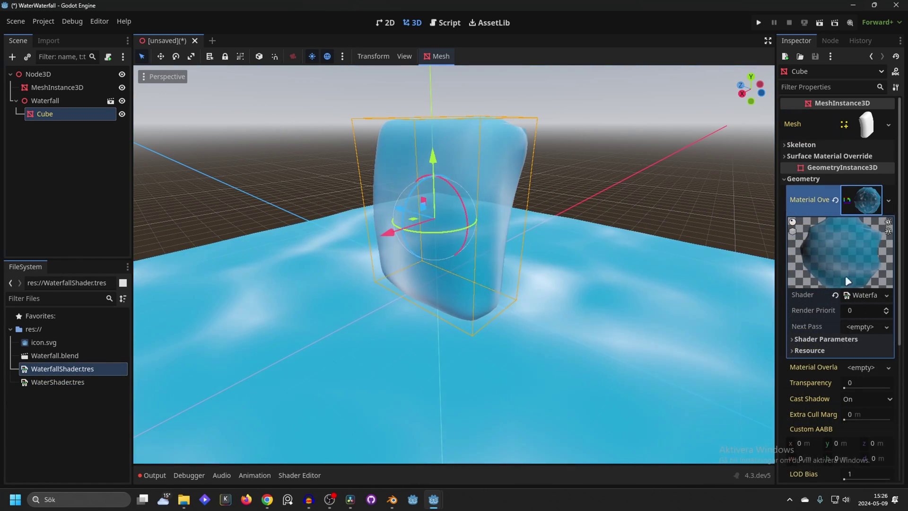
# - Open the WaterfallShader.tres graph for editing, enlarge the shader editor and bring the two time-driven UVFunc panning nodes into view
pyautogui.click(863, 295)
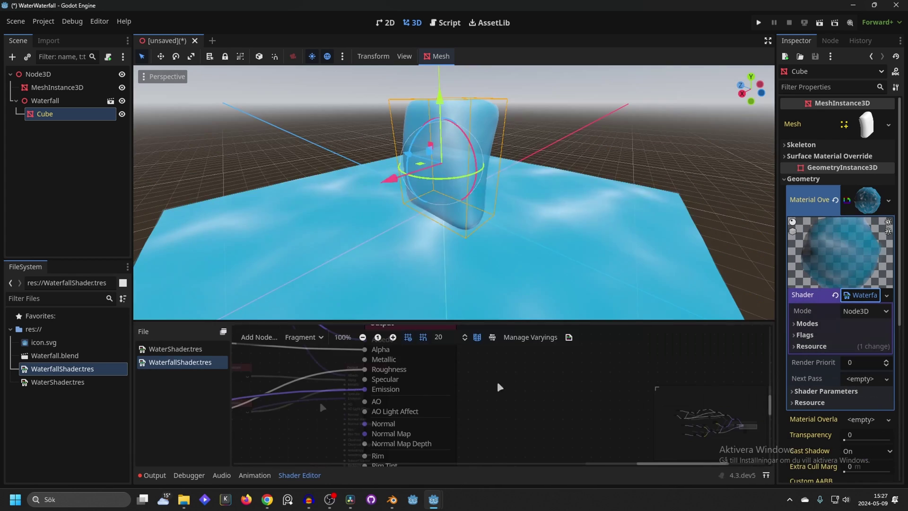
pyautogui.scroll(1, 298, 411)
pyautogui.moveTo(298, 411); pyautogui.dragTo(445, 380, button='middle')
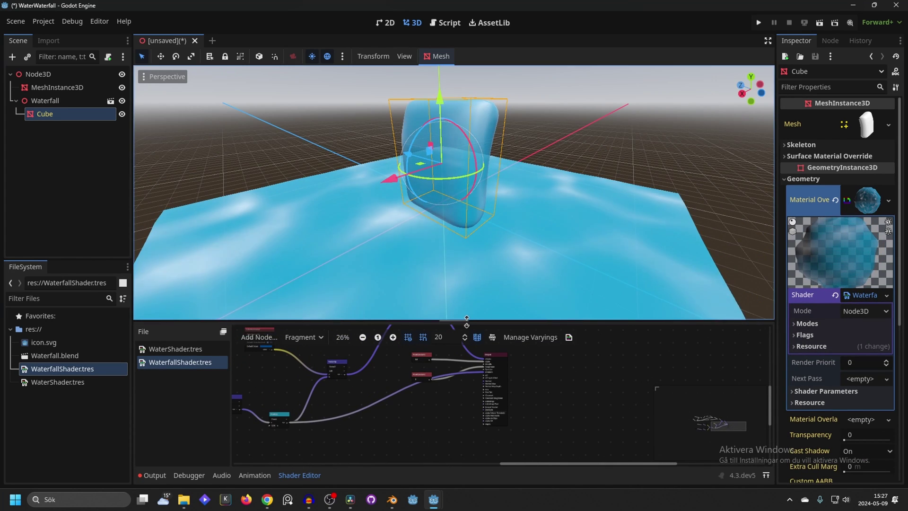
pyautogui.moveTo(469, 322); pyautogui.dragTo(476, 183)
pyautogui.scroll(5, 327, 261)
pyautogui.moveTo(327, 261); pyautogui.dragTo(740, 334, button='middle')
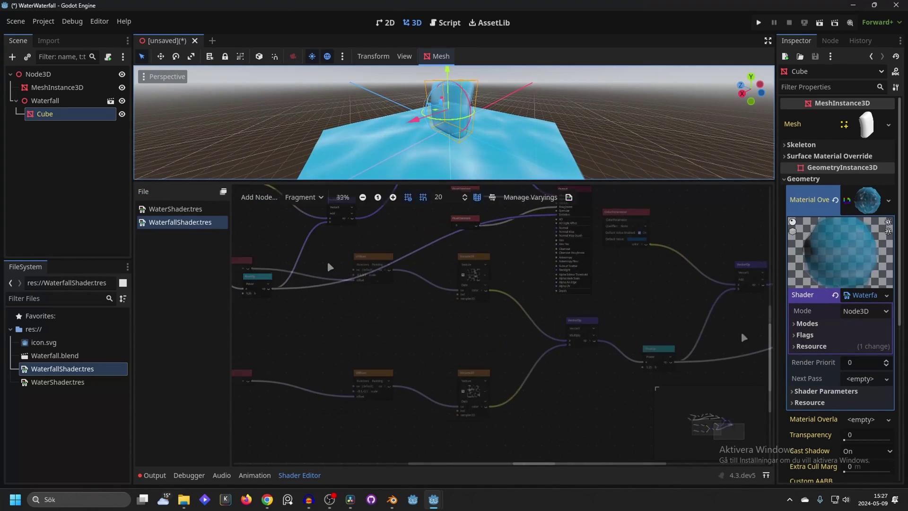
pyautogui.scroll(1, 461, 325)
pyautogui.moveTo(376, 305); pyautogui.dragTo(517, 300, button='middle')
pyautogui.scroll(2, 517, 300)
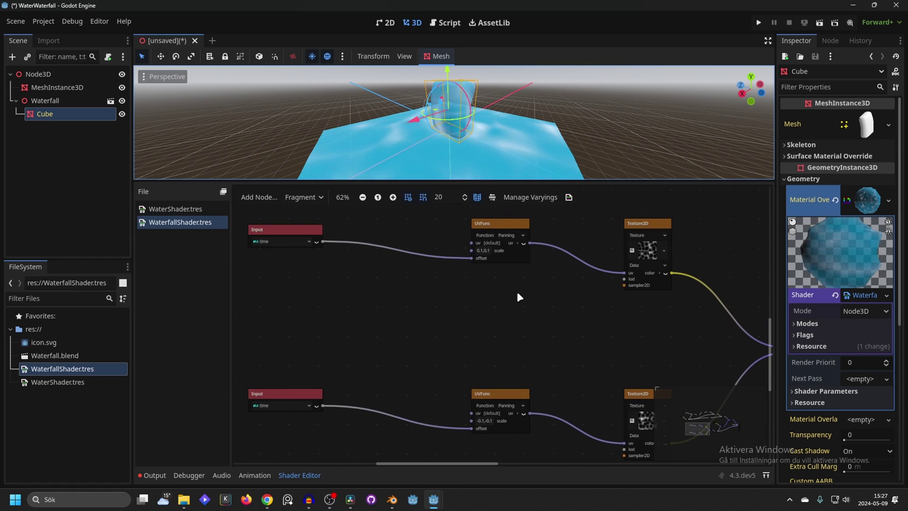
# - Set the scale of both UVFunc panning nodes in the waterfall shader to x 0 and y -1.5
pyautogui.click(488, 247)
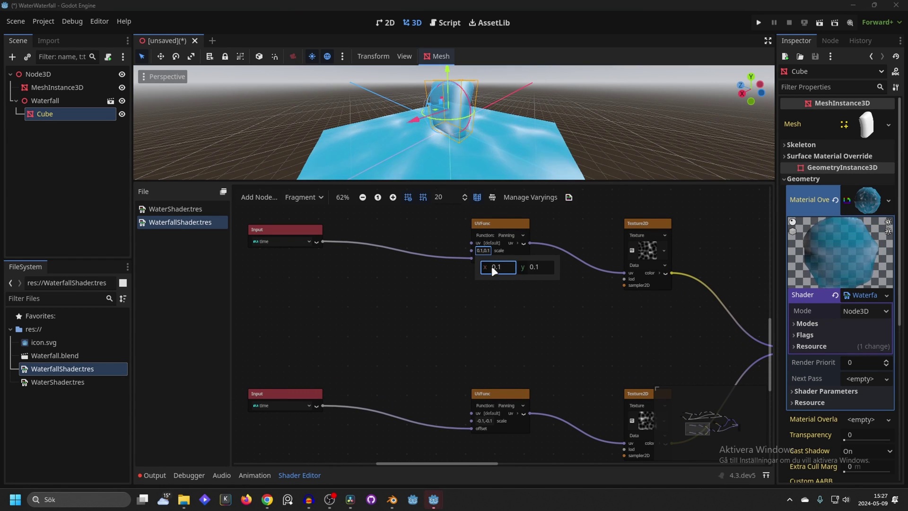
pyautogui.click(503, 268)
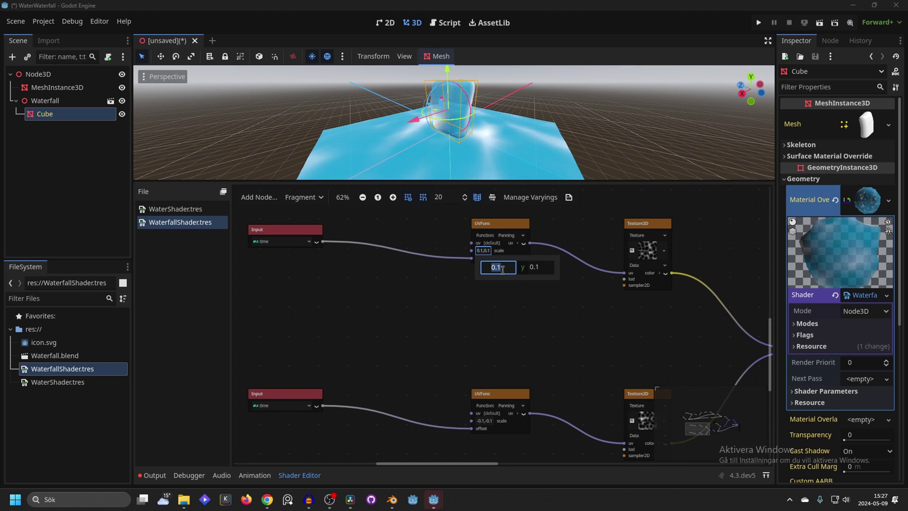
pyautogui.click(544, 268)
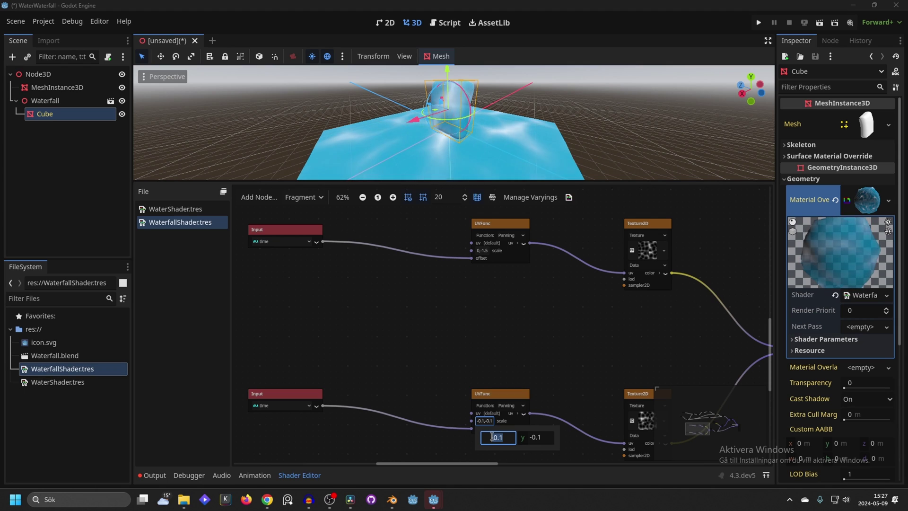
pyautogui.press('Return')
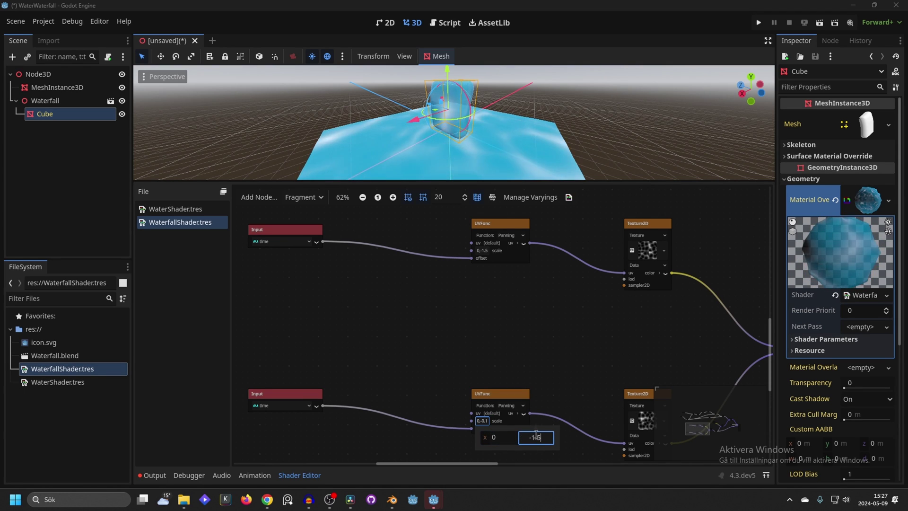
pyautogui.click(540, 325)
pyautogui.moveTo(523, 321); pyautogui.dragTo(512, 293, button='middle')
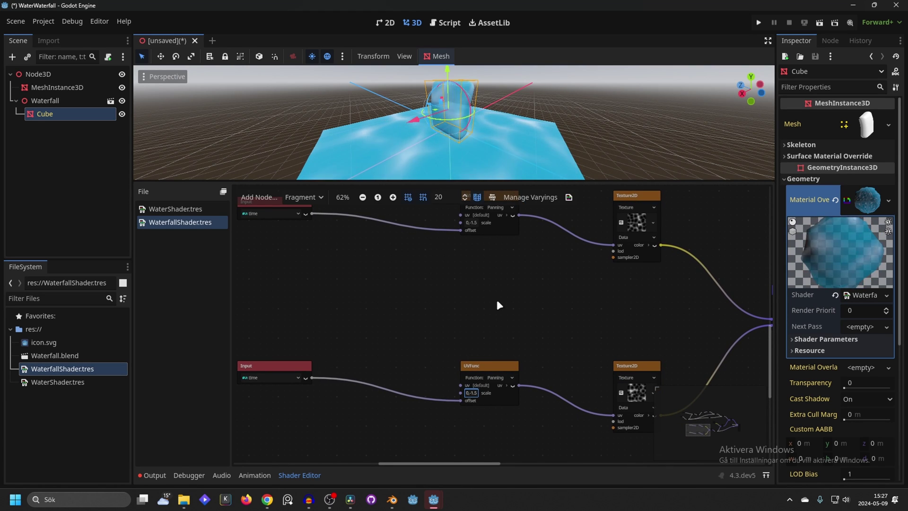
pyautogui.scroll(2, 463, 94)
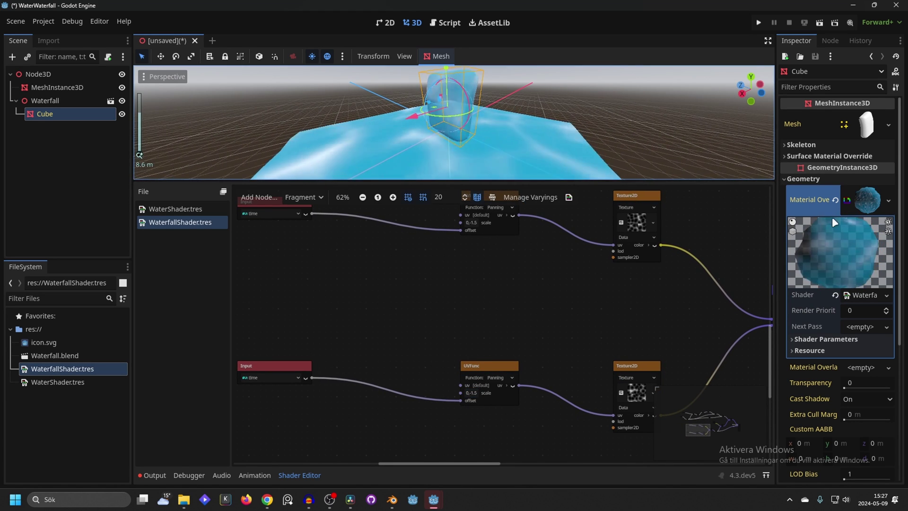
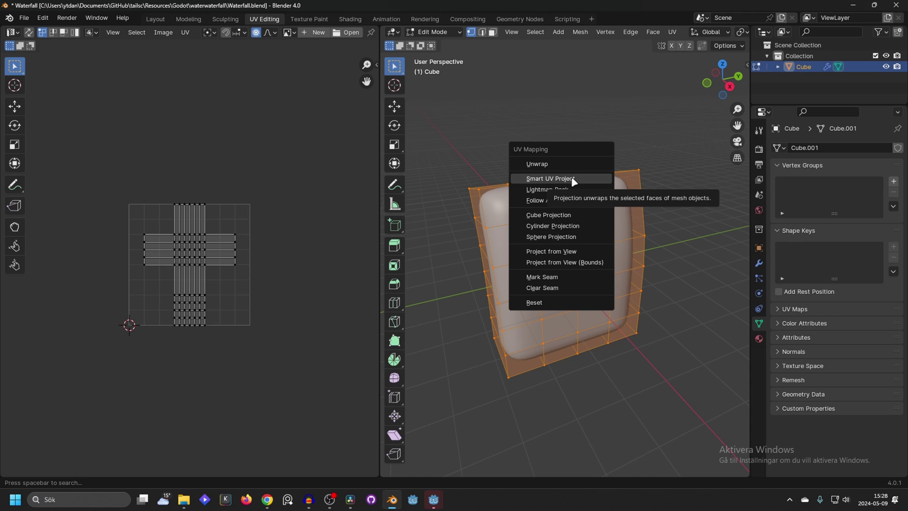
# - Unwrap the waterfall mesh with Smart UV Project, save Waterfall.blend and switch to the WaterWaterfall project in Godot
pyautogui.click(571, 178)
pyautogui.click(573, 276)
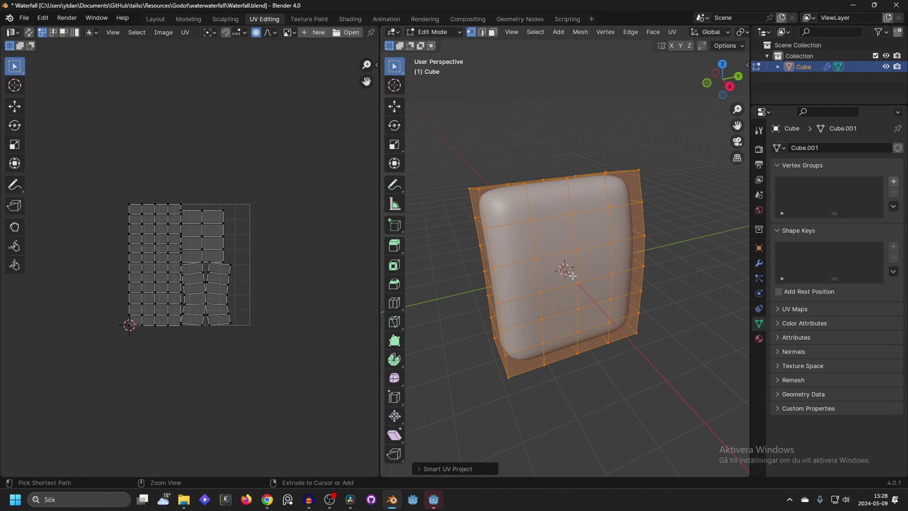
pyautogui.moveTo(435, 502)
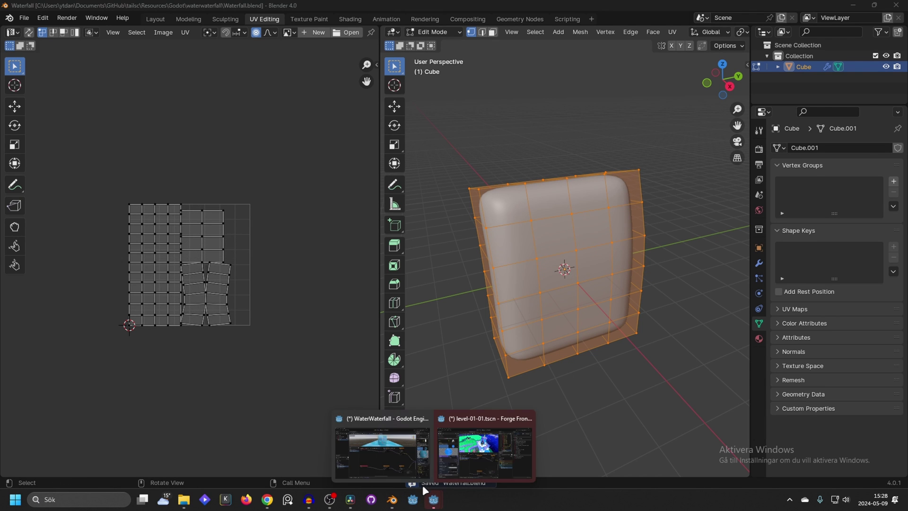
pyautogui.click(416, 468)
# - Set the y scale of both UVFunc panning nodes in the waterfall shader to 1.5
pyautogui.moveTo(418, 115); pyautogui.dragTo(531, 121, button='middle')
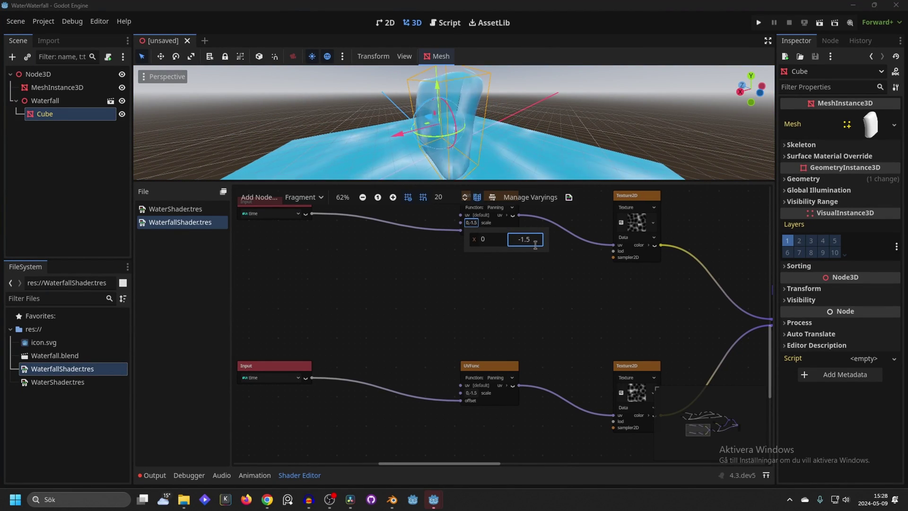
pyautogui.write('1.5')
pyautogui.press('Return')
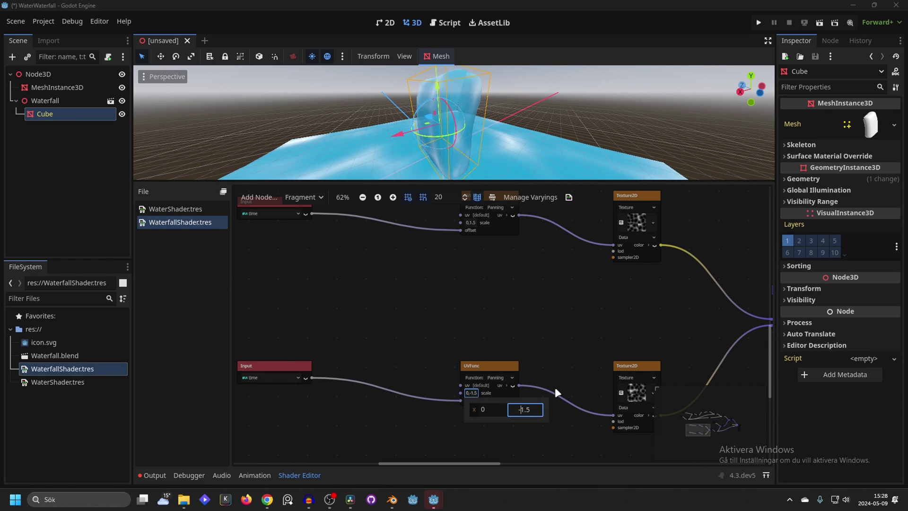
pyautogui.press('BackSpace')
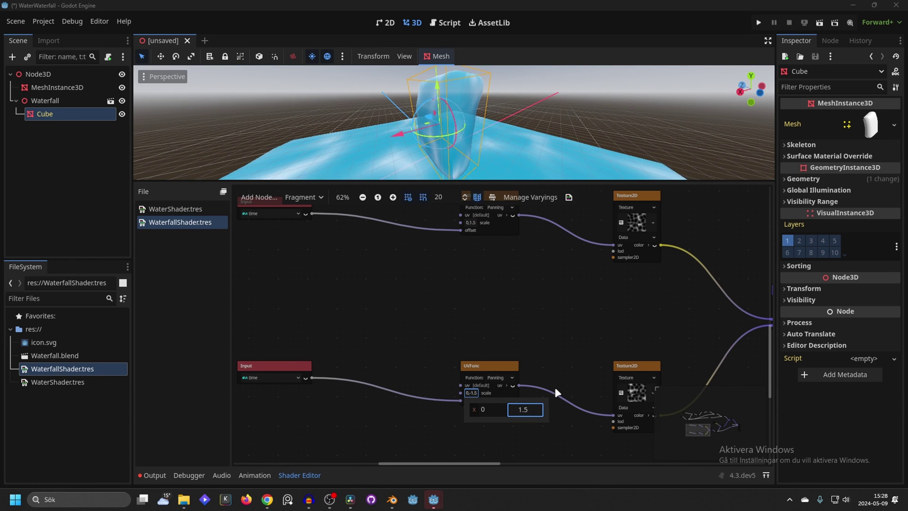
pyautogui.press('Return')
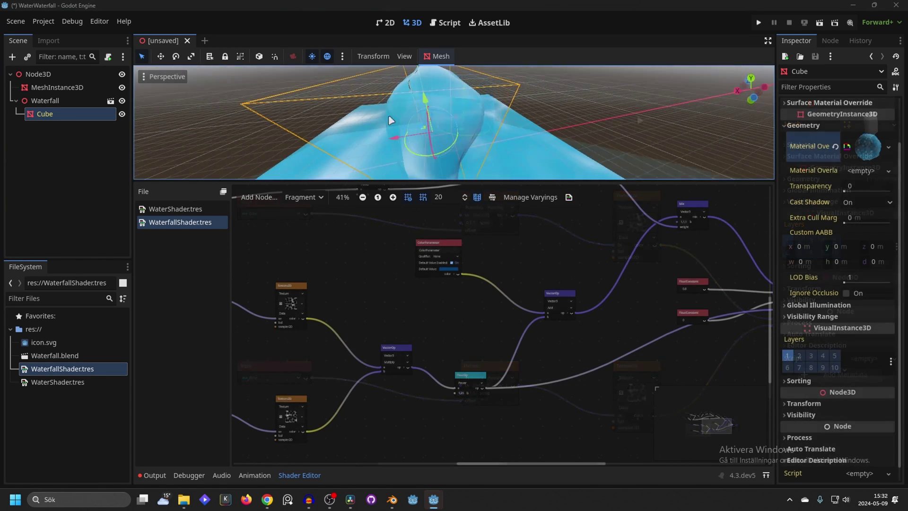
# - Show the waterfall shader's Vertex stage and disconnect the MultiplyAdd node from the Output node's Vertex input
pyautogui.moveTo(410, 105); pyautogui.dragTo(488, 115, button='middle')
pyautogui.scroll(3, 423, 113)
pyautogui.scroll(-4, 444, 89)
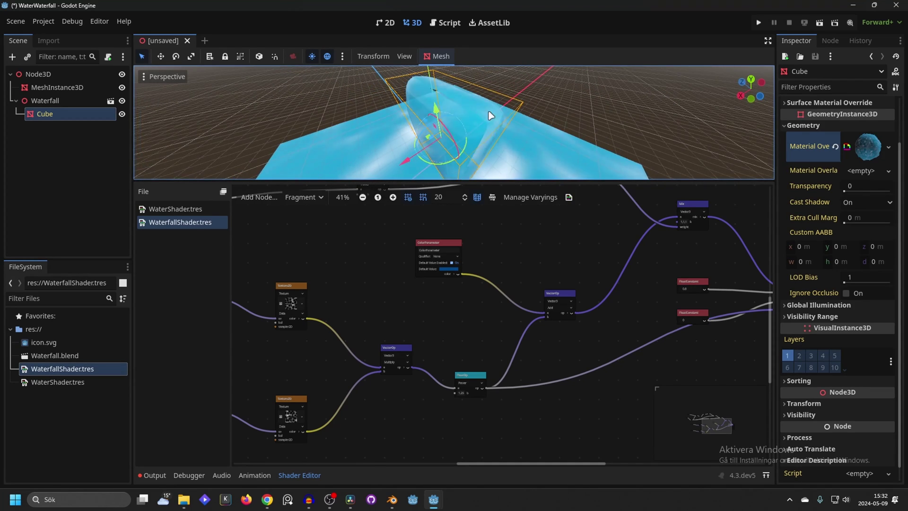
pyautogui.scroll(2, 488, 115)
pyautogui.scroll(-1, 595, 279)
pyautogui.moveTo(587, 267); pyautogui.dragTo(568, 258, button='middle')
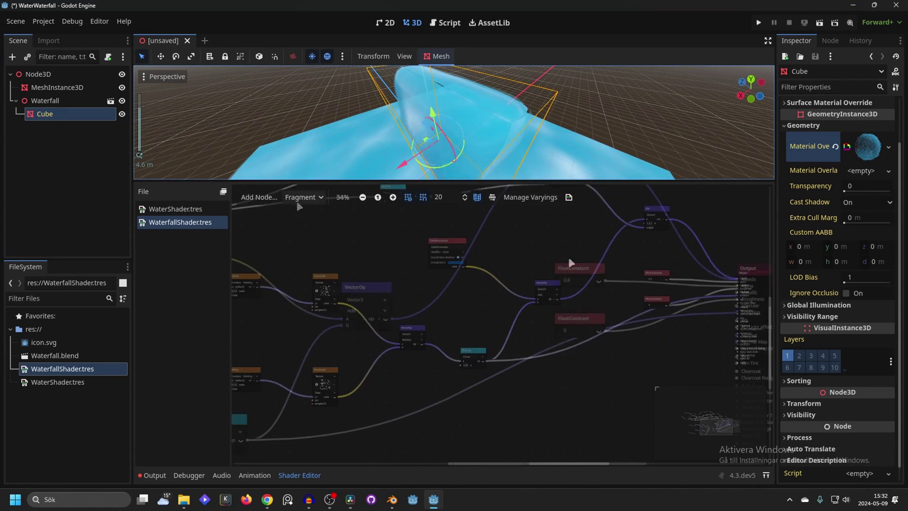
pyautogui.scroll(4, 568, 257)
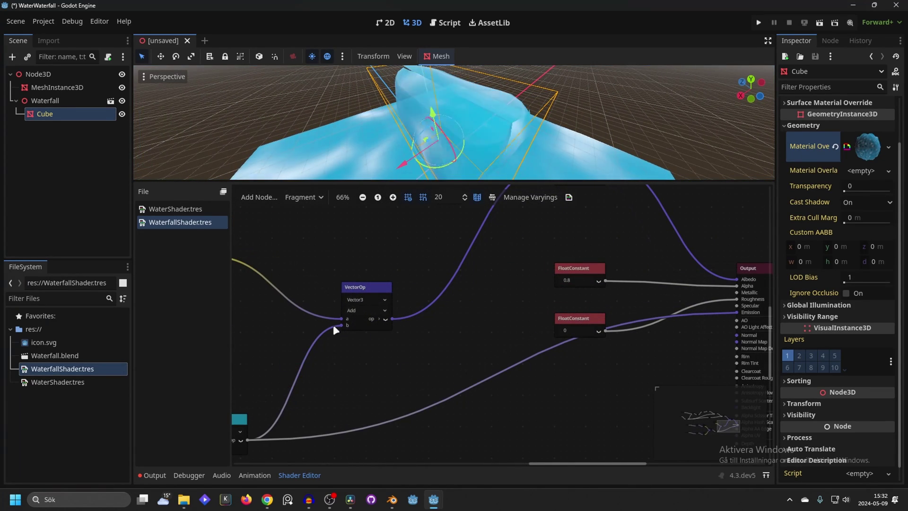
pyautogui.click(307, 196)
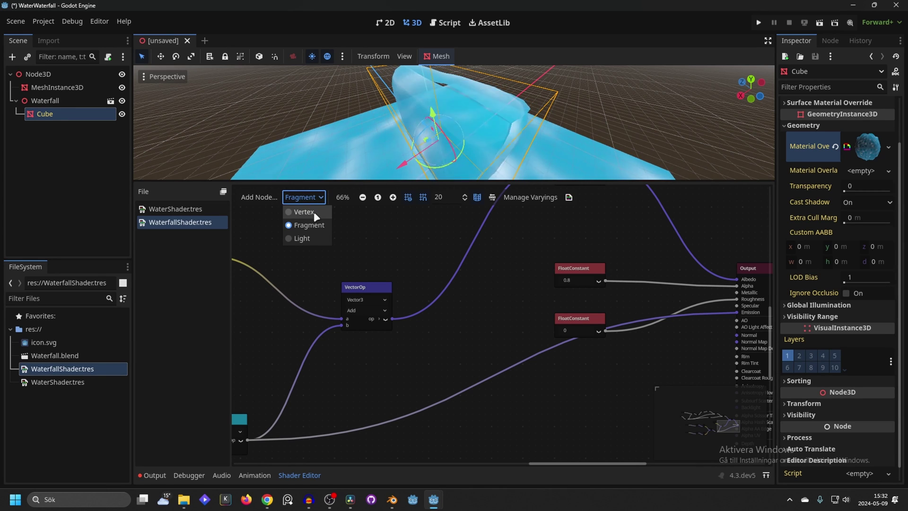
pyautogui.click(314, 212)
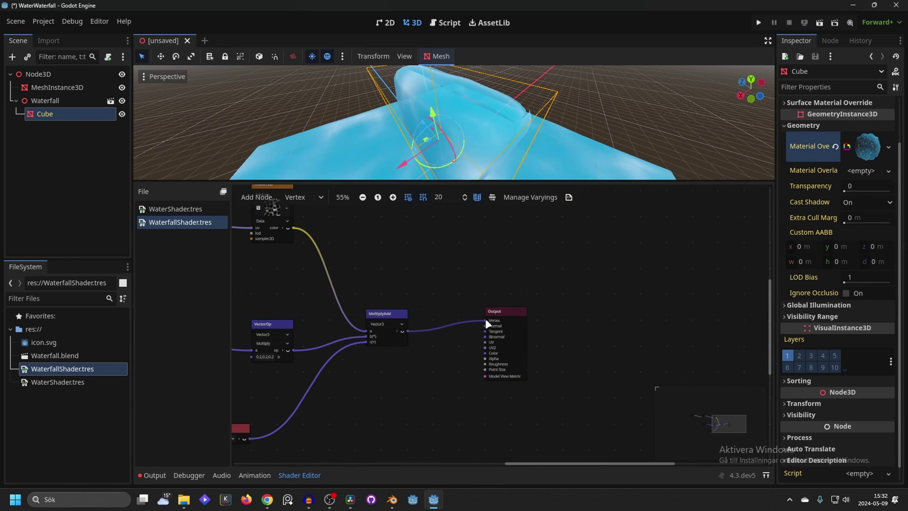
pyautogui.moveTo(473, 317); pyautogui.dragTo(474, 317)
# - Inspect the undisplaced waterfall mesh, switch to Blender and open the cube in the UV Editing workspace
pyautogui.moveTo(501, 121); pyautogui.dragTo(459, 96, button='middle')
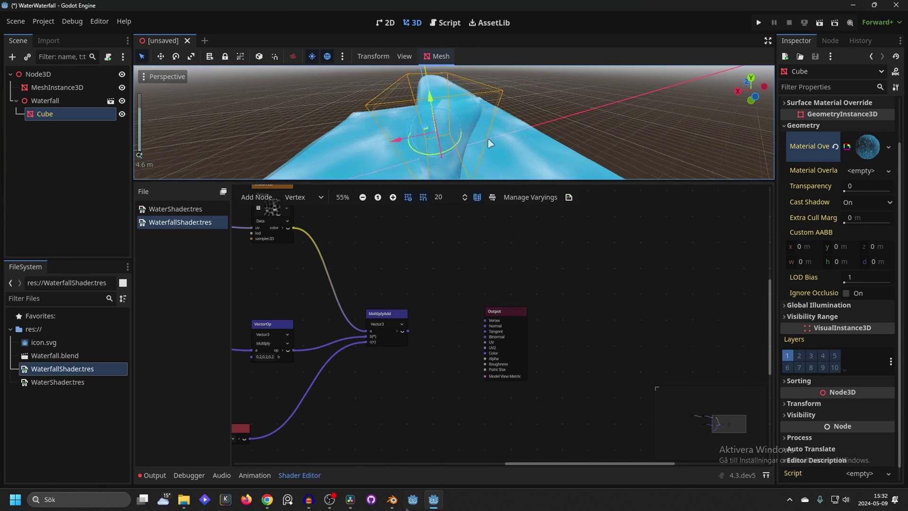
pyautogui.scroll(4, 486, 136)
pyautogui.scroll(-4, 484, 108)
pyautogui.moveTo(484, 107); pyautogui.dragTo(508, 123, button='middle')
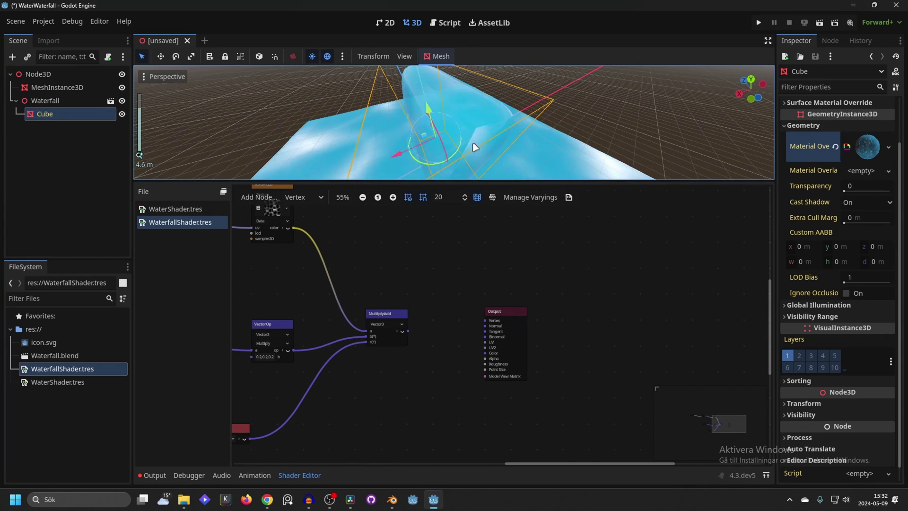
pyautogui.moveTo(399, 505)
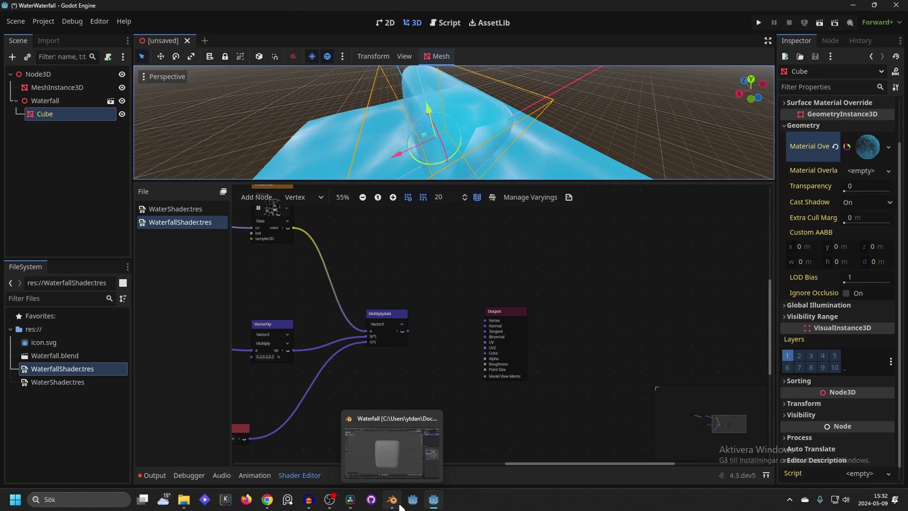
pyautogui.click(399, 505)
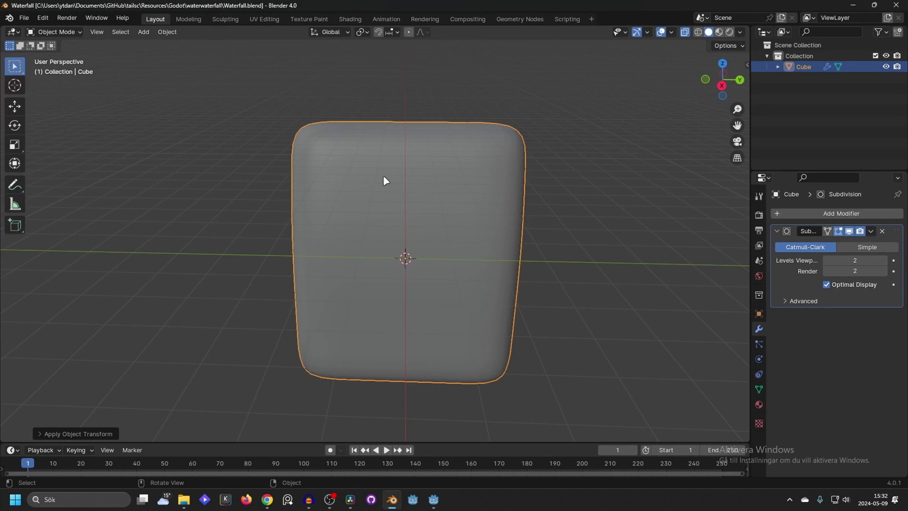
pyautogui.click(279, 19)
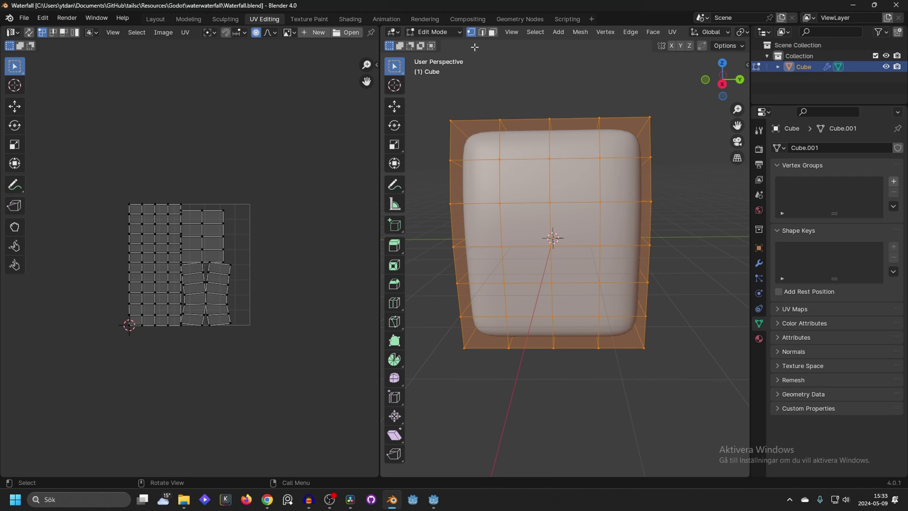
# - Make a face on the mesh's lower edge active in face select mode, select all faces and apply Lightmap Pack
pyautogui.click(492, 34)
pyautogui.click(485, 336)
pyautogui.moveTo(485, 335); pyautogui.dragTo(586, 297, button='middle')
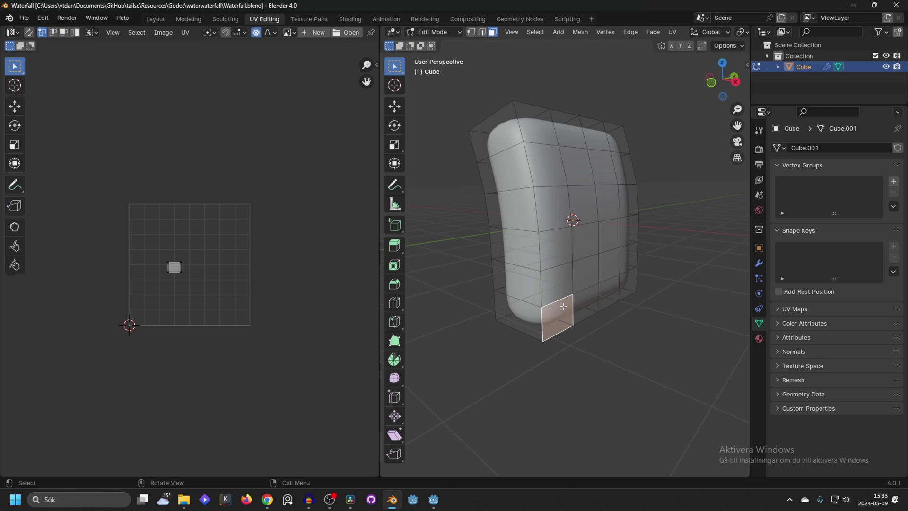
pyautogui.press('a')
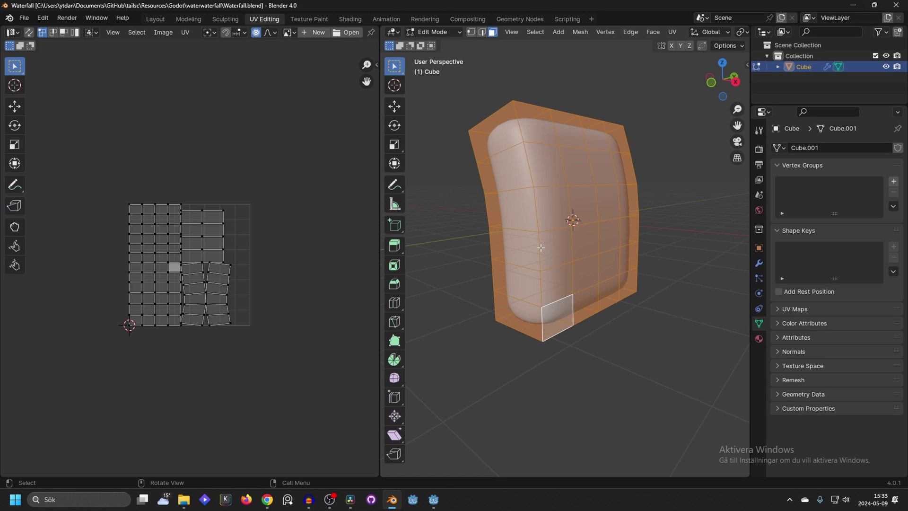
pyautogui.press('u')
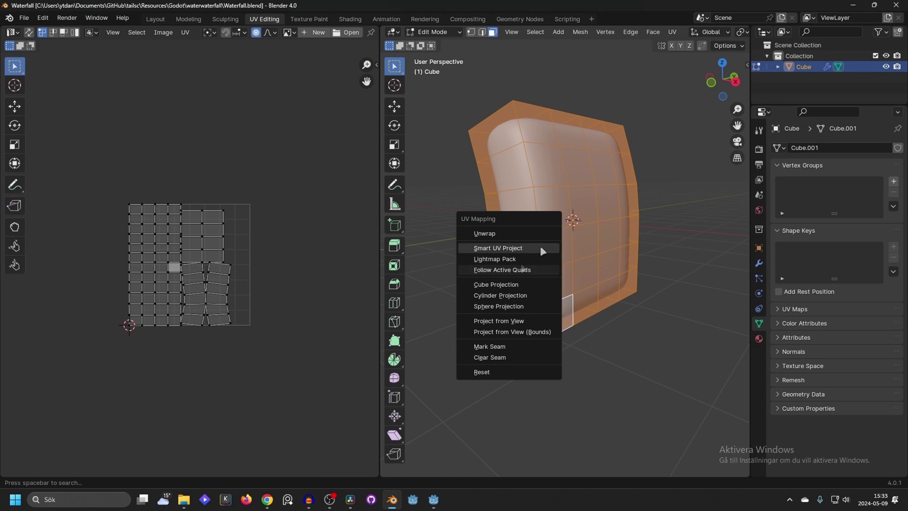
pyautogui.click(518, 258)
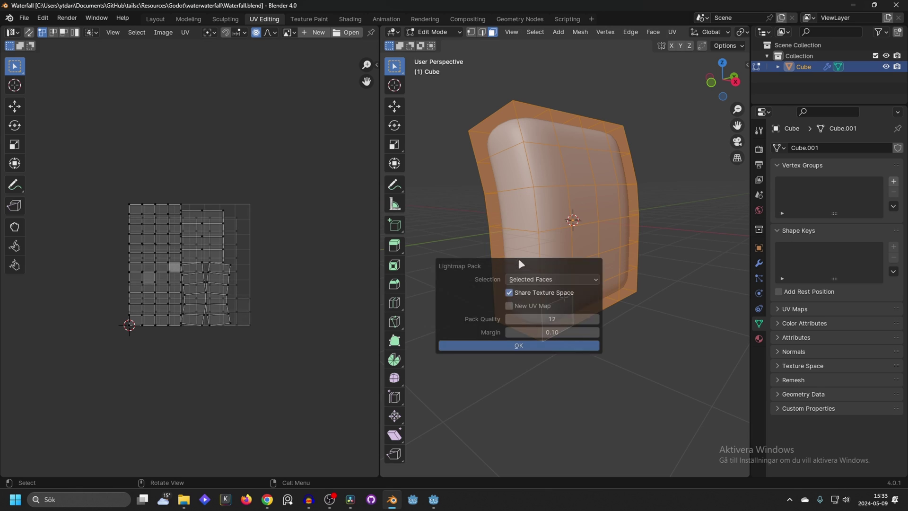
pyautogui.press('Return')
pyautogui.click(583, 383)
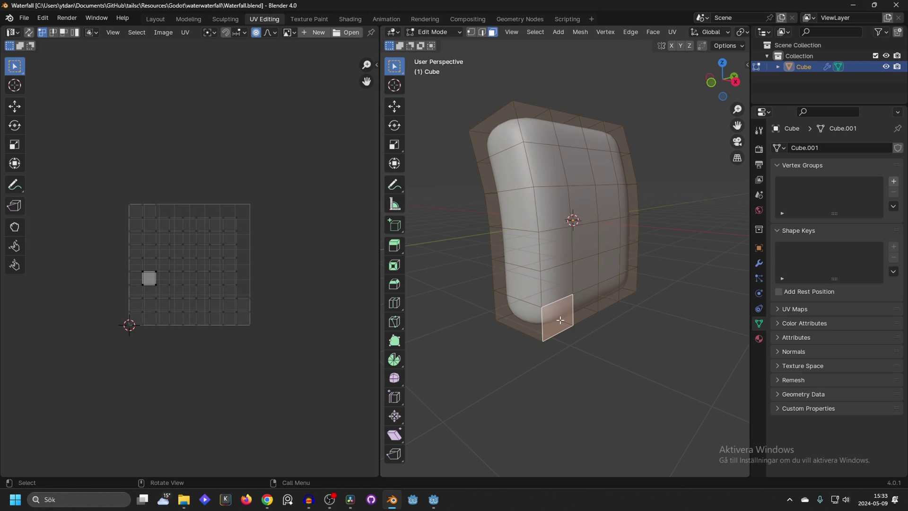
# - Unwrap all faces of the mesh with Follow Active Quads, using the Length Average edge length mode
pyautogui.press('a')
pyautogui.hotkey('alt', 'a')
pyautogui.press('a')
pyautogui.press('u')
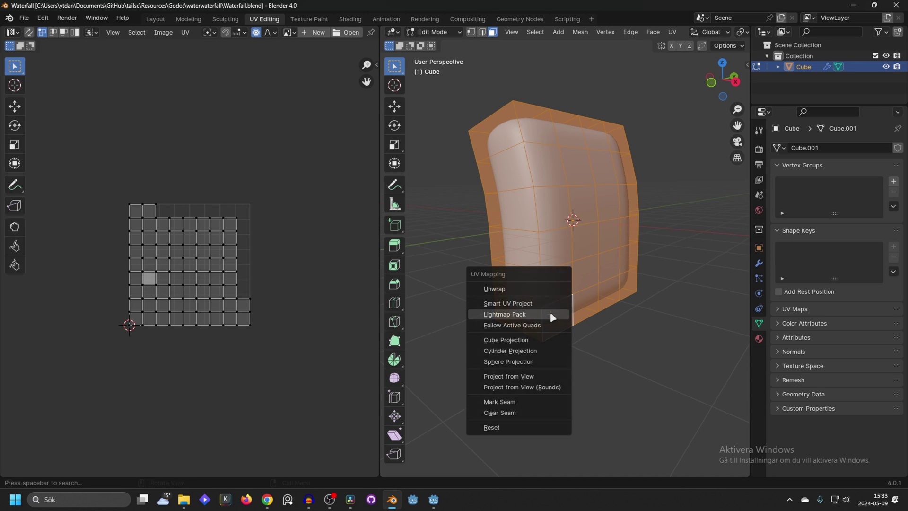
pyautogui.click(542, 324)
pyautogui.click(544, 356)
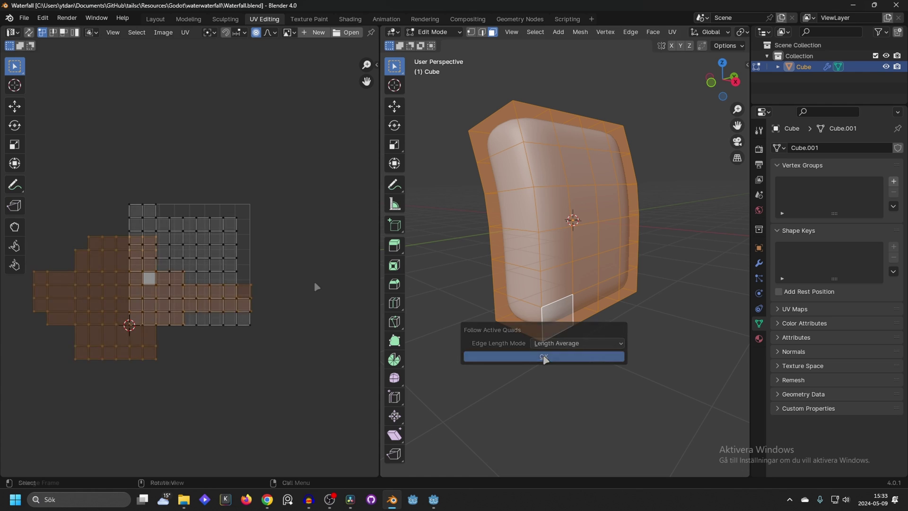
# - Rotate the UV layout upright, enlarge it and reposition it over the UV square
pyautogui.press('r')
pyautogui.press('g')
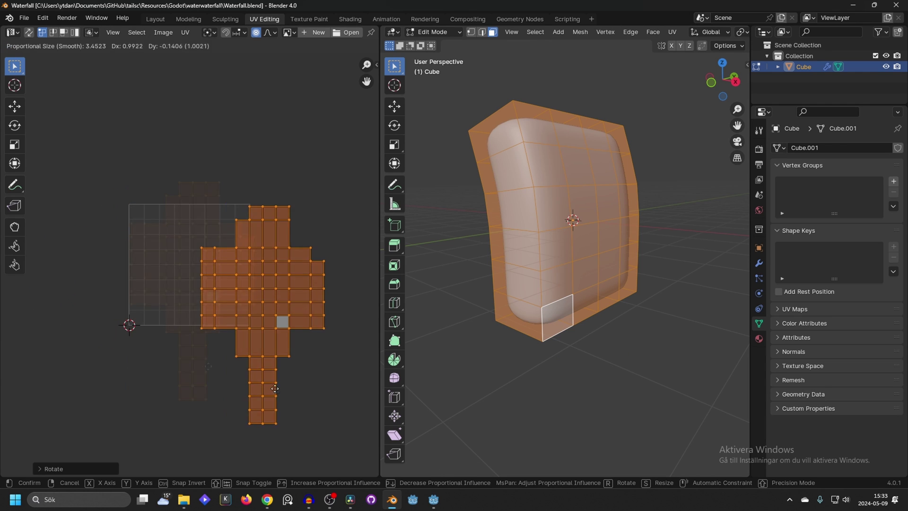
pyautogui.click(290, 305)
pyautogui.press('s')
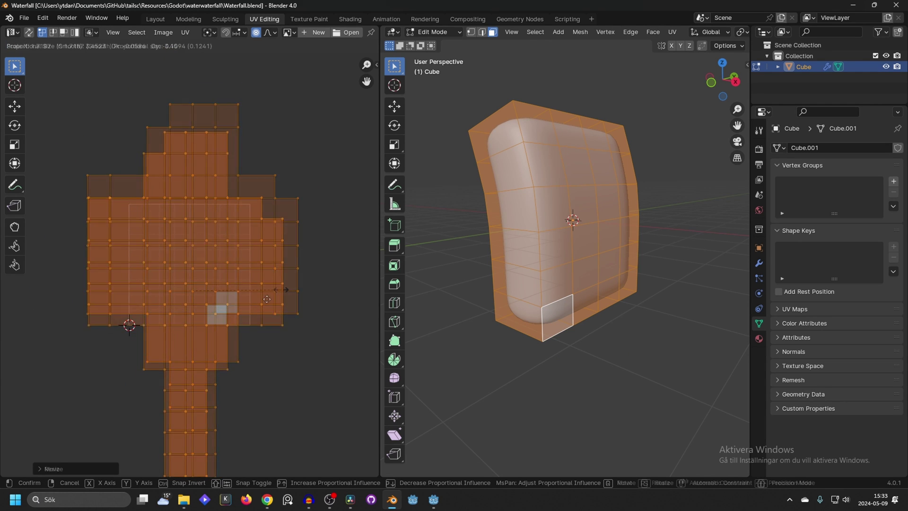
pyautogui.press('Escape')
pyautogui.press('g')
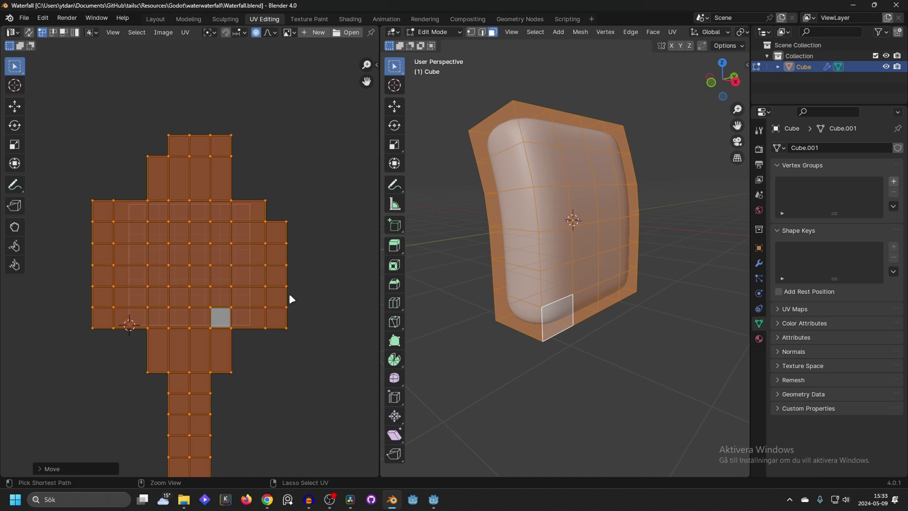
# - Switch to Godot and inspect the texture mapping on the waterfall mesh from several angles
pyautogui.hotkey('alt', 'Tab')
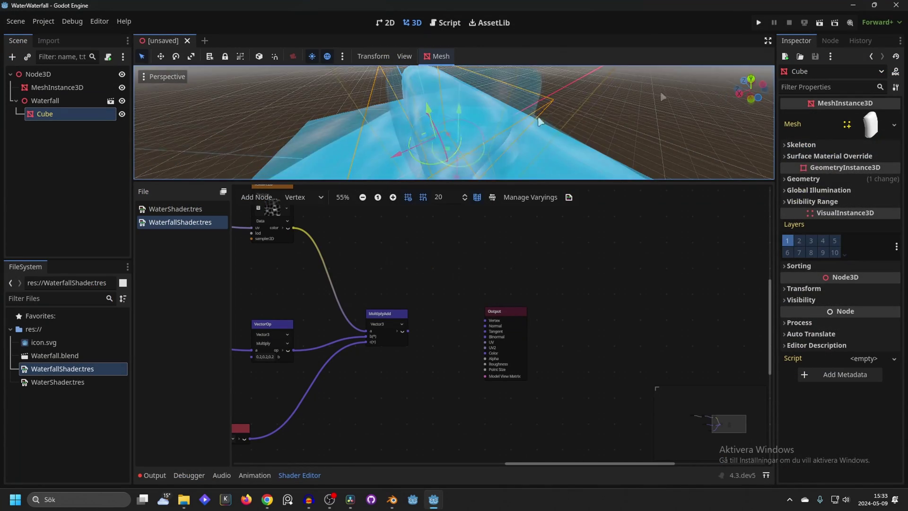
pyautogui.moveTo(540, 122); pyautogui.dragTo(424, 134, button='middle')
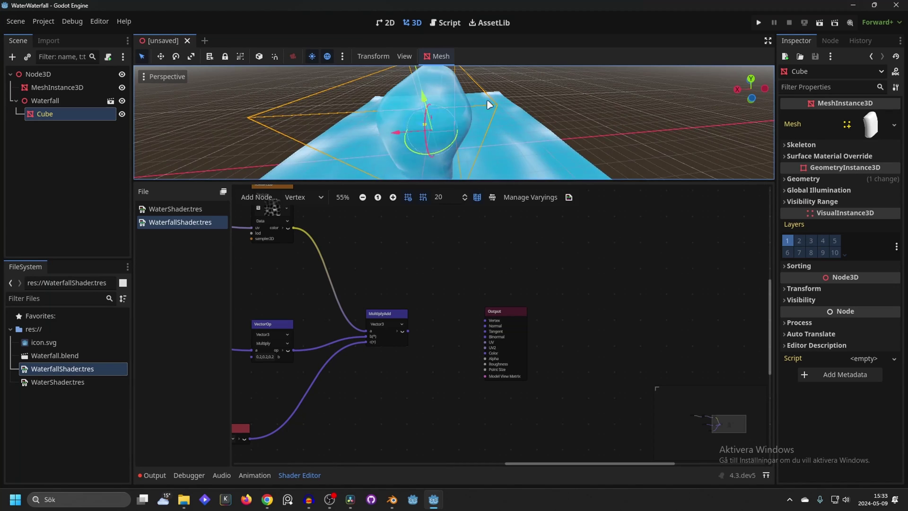
pyautogui.moveTo(488, 100); pyautogui.dragTo(480, 98, button='middle')
pyautogui.moveTo(373, 111); pyautogui.dragTo(537, 70, button='middle')
pyautogui.moveTo(583, 107); pyautogui.dragTo(570, 94, button='middle')
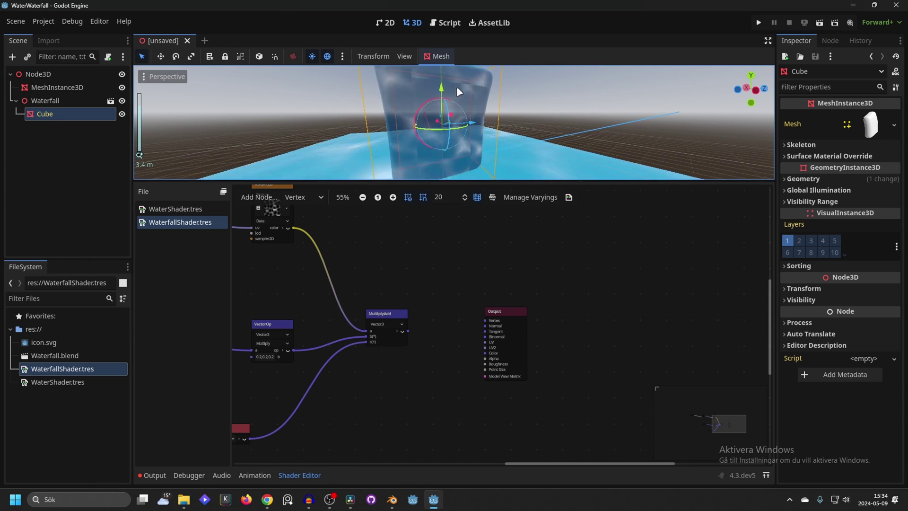
pyautogui.scroll(-5, 455, 86)
pyautogui.scroll(2, 444, 127)
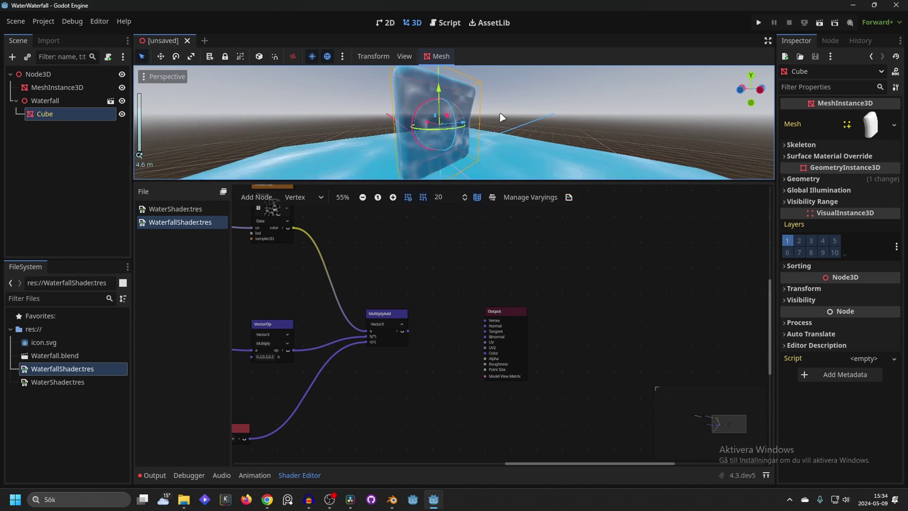
# - Return to Blender, redo the mesh's unwrap with Smart UV Project, save the file and switch back to Godot
pyautogui.hotkey('alt', 'Tab')
pyautogui.press('u')
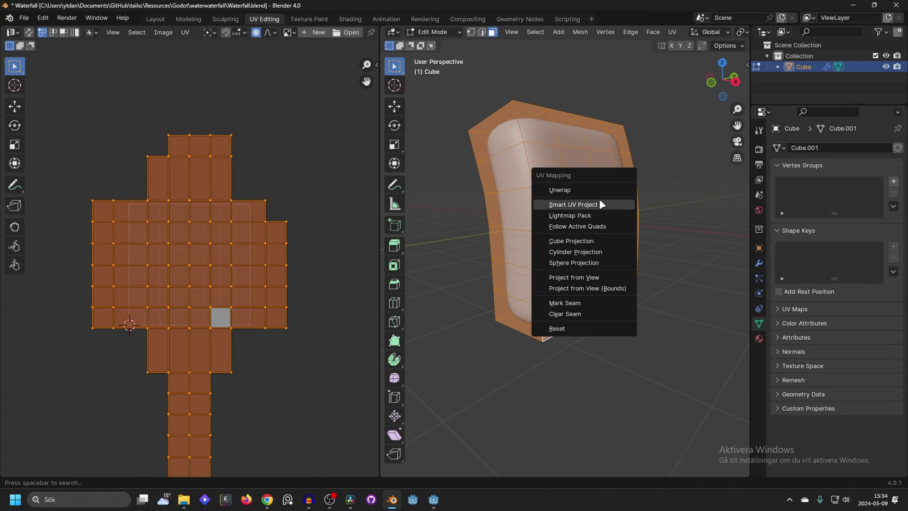
pyautogui.click(600, 204)
pyautogui.click(606, 298)
pyautogui.hotkey('ctrl', 's')
pyautogui.hotkey('alt', 'Tab')
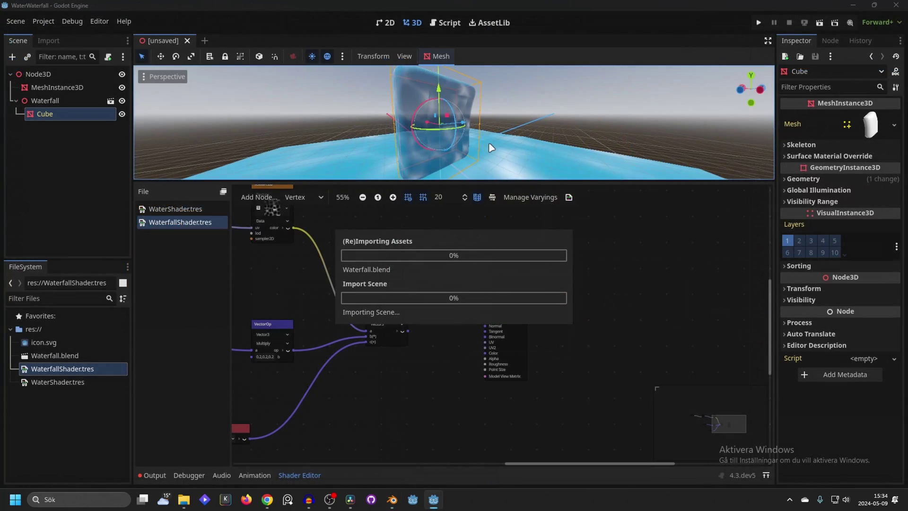
# - Add a GPUParticles3D node as a child of the root Node3D
pyautogui.moveTo(404, 108); pyautogui.dragTo(286, 156, button='middle')
pyautogui.moveTo(560, 97); pyautogui.dragTo(481, 114, button='middle')
pyautogui.scroll(1, 481, 125)
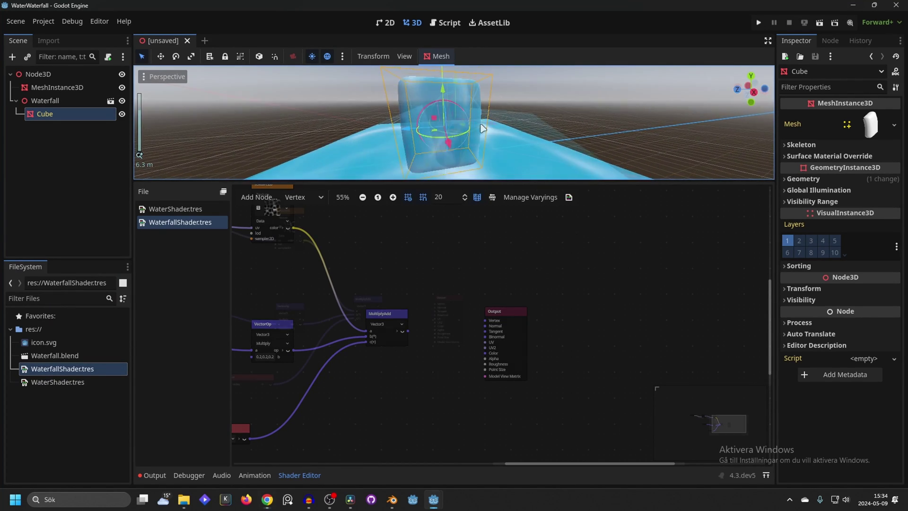
pyautogui.moveTo(482, 128); pyautogui.dragTo(435, 127, button='middle')
pyautogui.scroll(3, 501, 124)
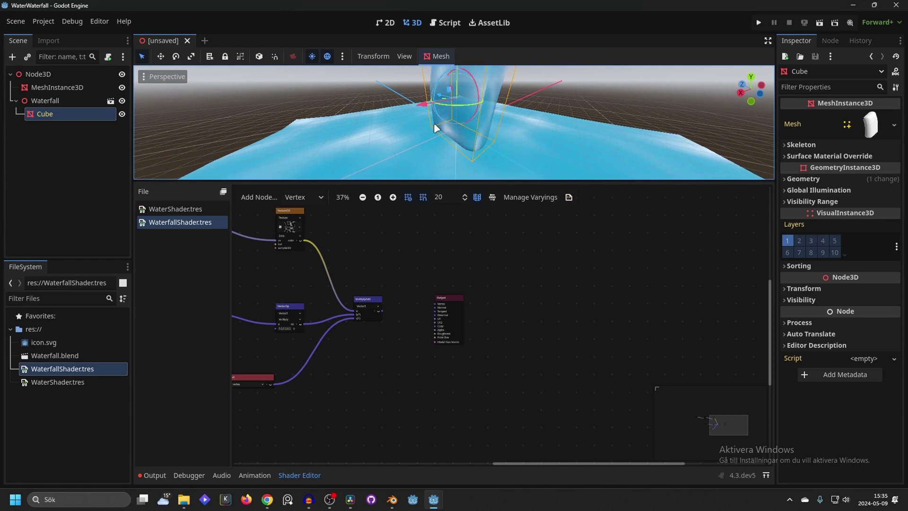
pyautogui.click(48, 74)
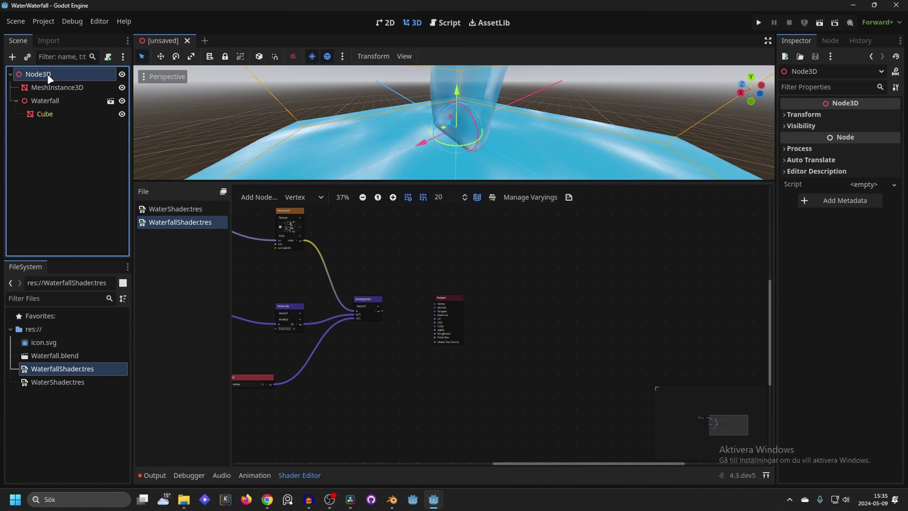
pyautogui.click(13, 56)
pyautogui.write('gpu')
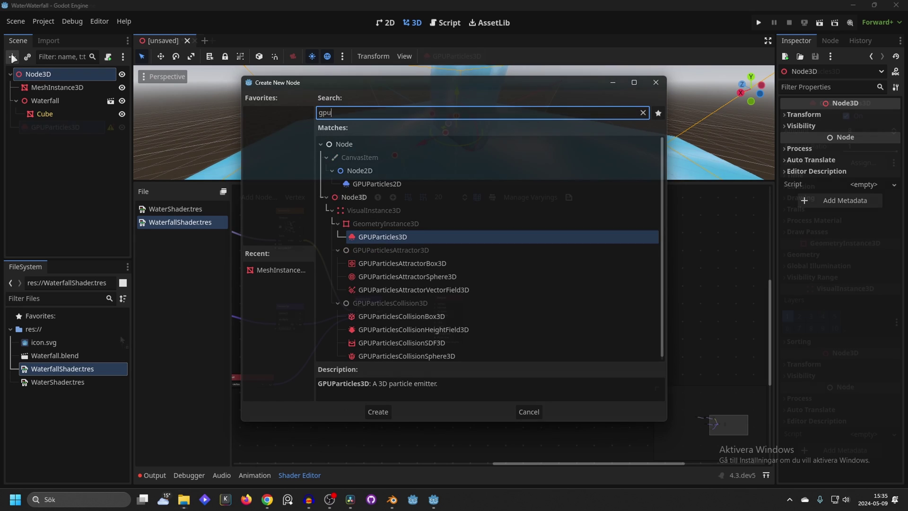
pyautogui.press('Return')
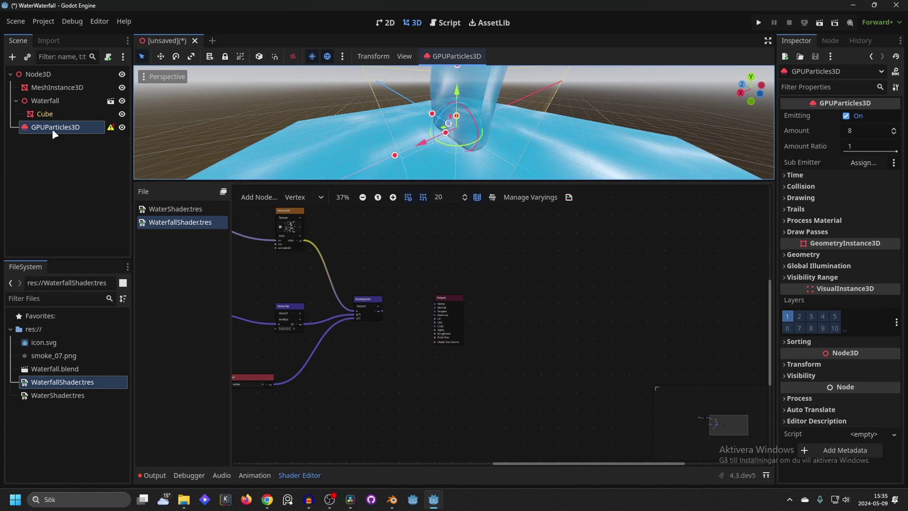
# - Assign a new QuadMesh to draw pass 1 of the GPUParticles3D node
pyautogui.click(813, 231)
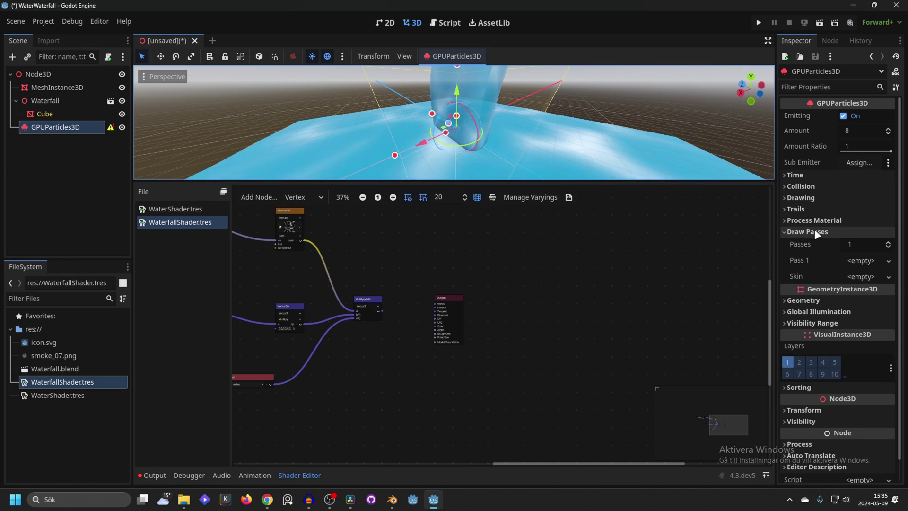
pyautogui.click(872, 260)
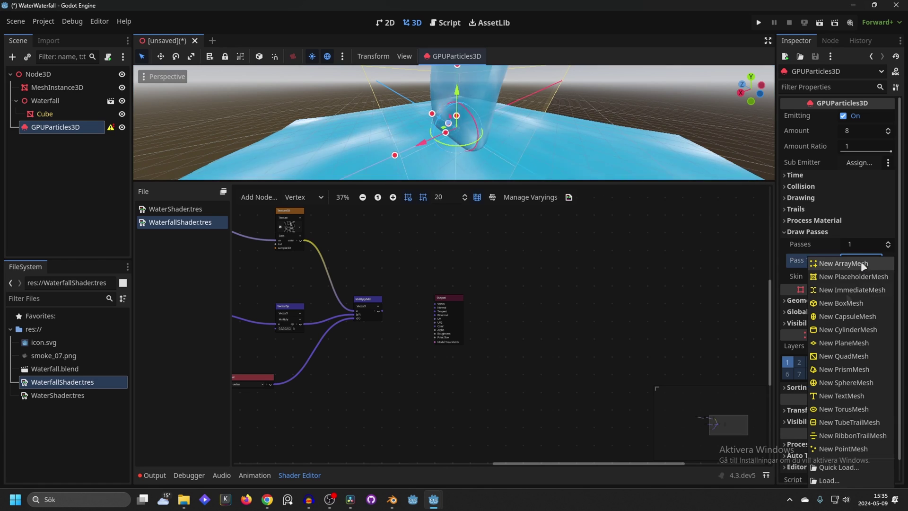
pyautogui.click(850, 357)
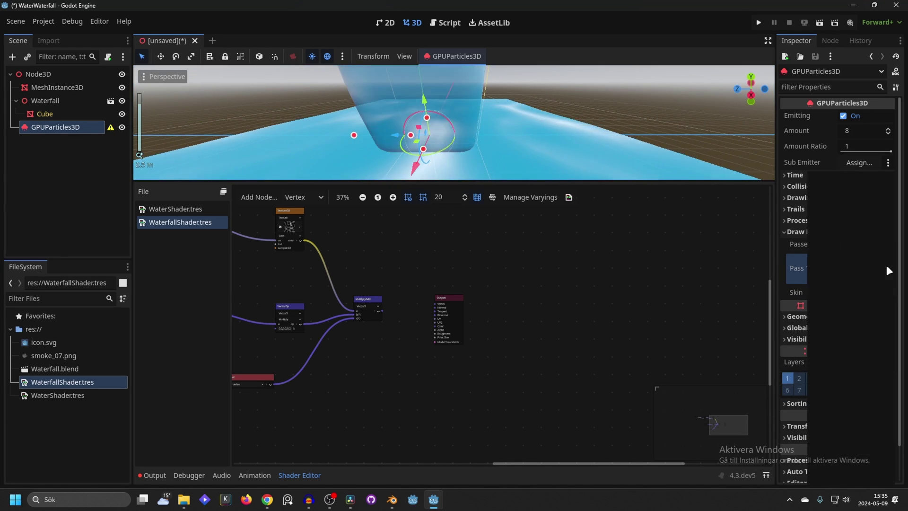
pyautogui.click(887, 268)
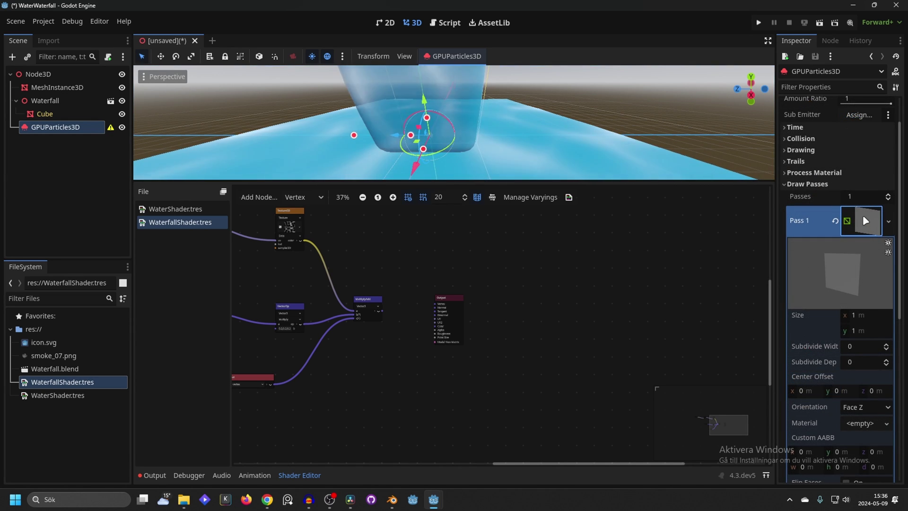
# - Apply smoke_07.png as the material of the particle quad mesh
pyautogui.scroll(-3, 863, 218)
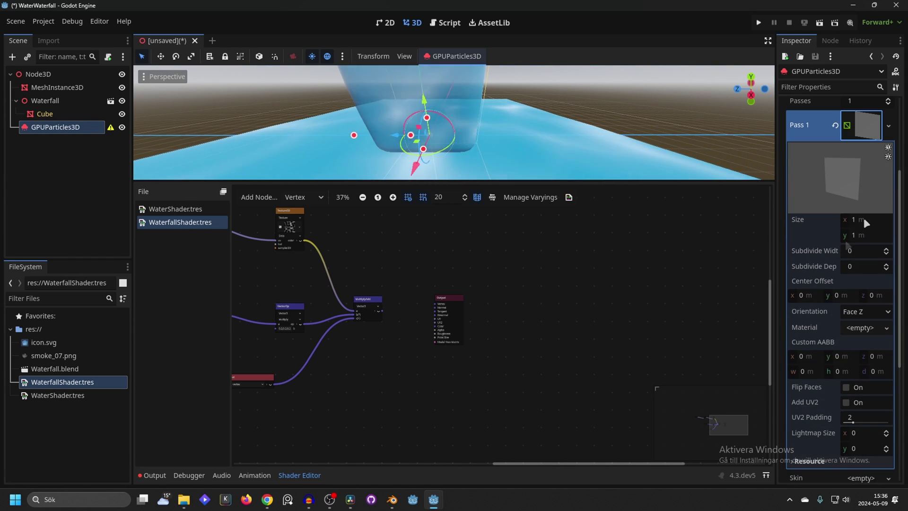
pyautogui.scroll(2, 807, 197)
pyautogui.scroll(-2, 861, 190)
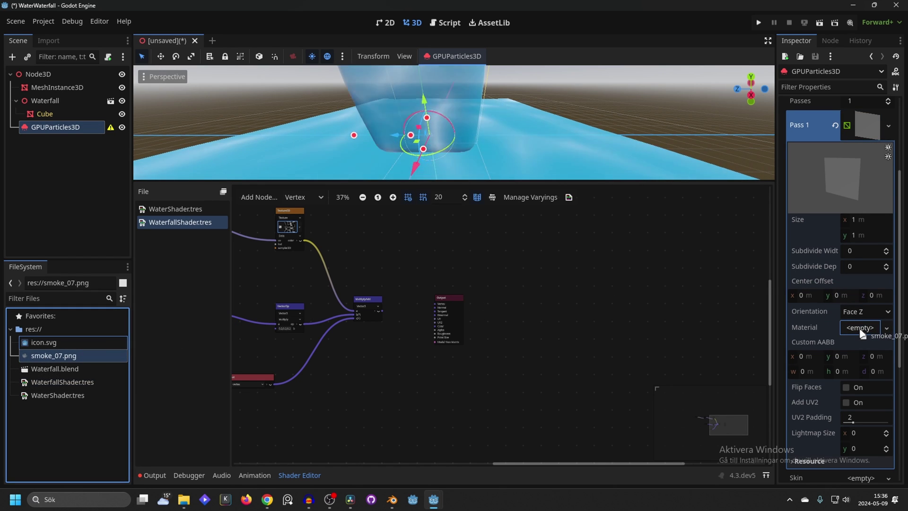
pyautogui.moveTo(861, 333); pyautogui.dragTo(861, 331)
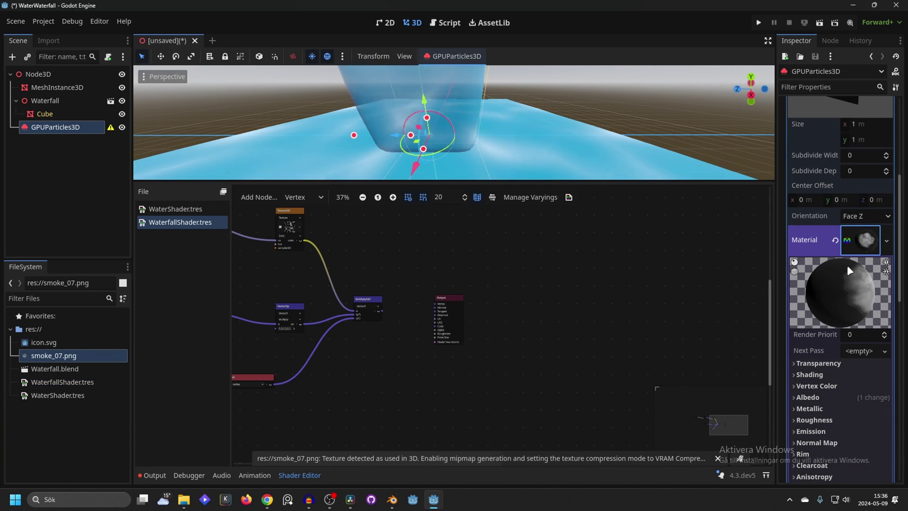
# - Set the smoke material's transparency to Alpha and its blend mode to Add
pyautogui.scroll(-2, 844, 240)
pyautogui.click(815, 268)
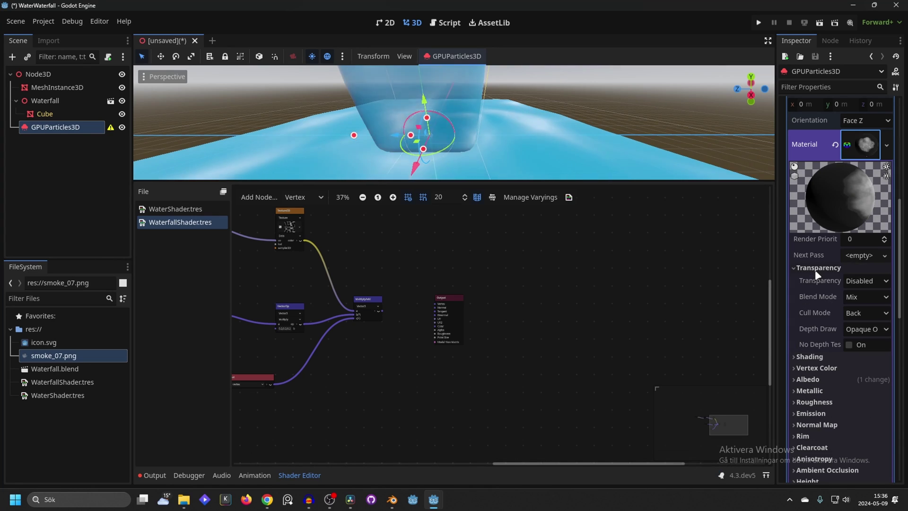
pyautogui.click(860, 309)
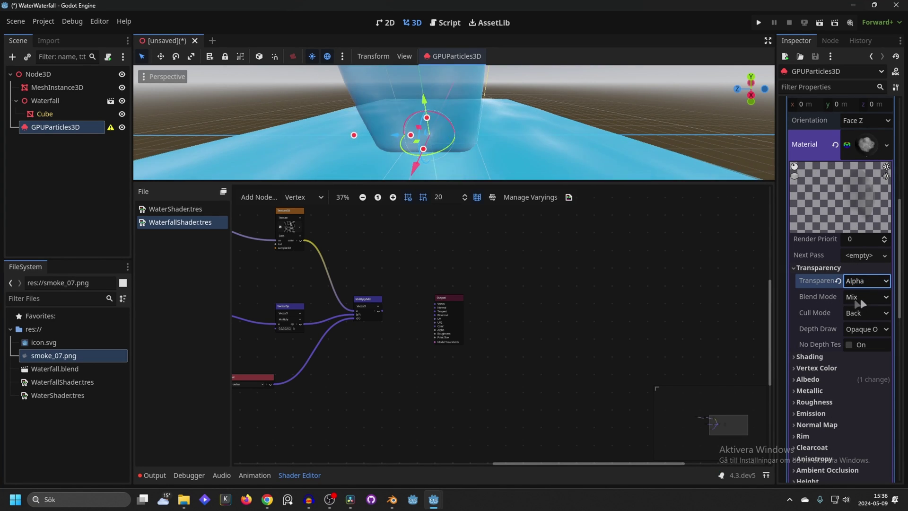
pyautogui.click(859, 297)
pyautogui.click(860, 320)
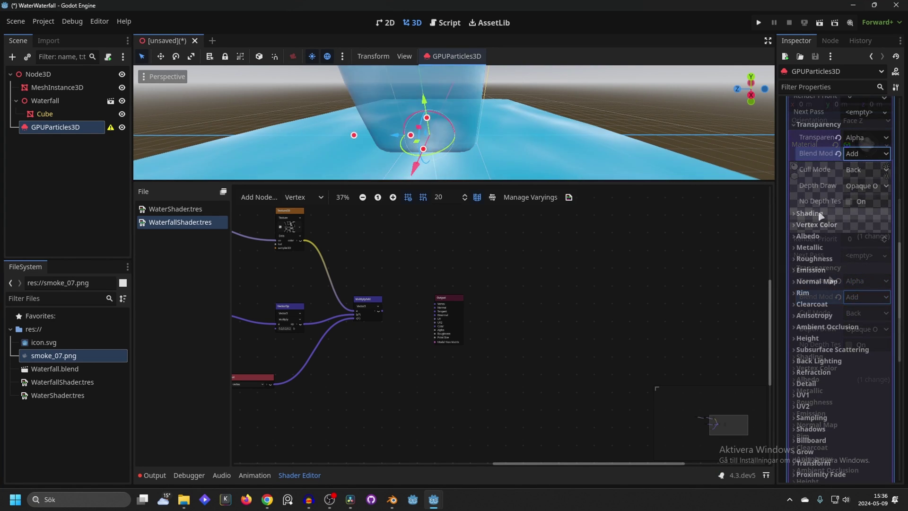
# - Set the smoke material's shading mode to Unshaded and enable using the vertex color as albedo
pyautogui.click(846, 213)
pyautogui.click(864, 225)
pyautogui.click(868, 241)
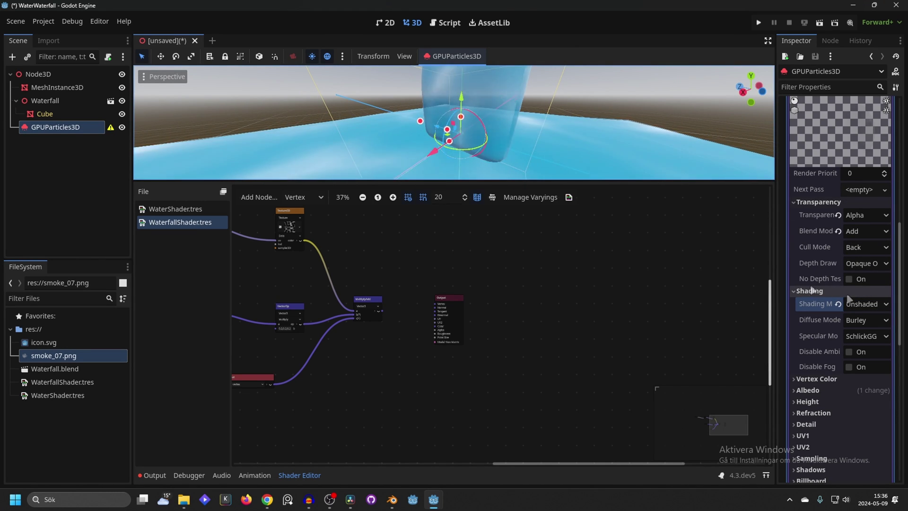
pyautogui.scroll(-4, 849, 298)
pyautogui.click(825, 282)
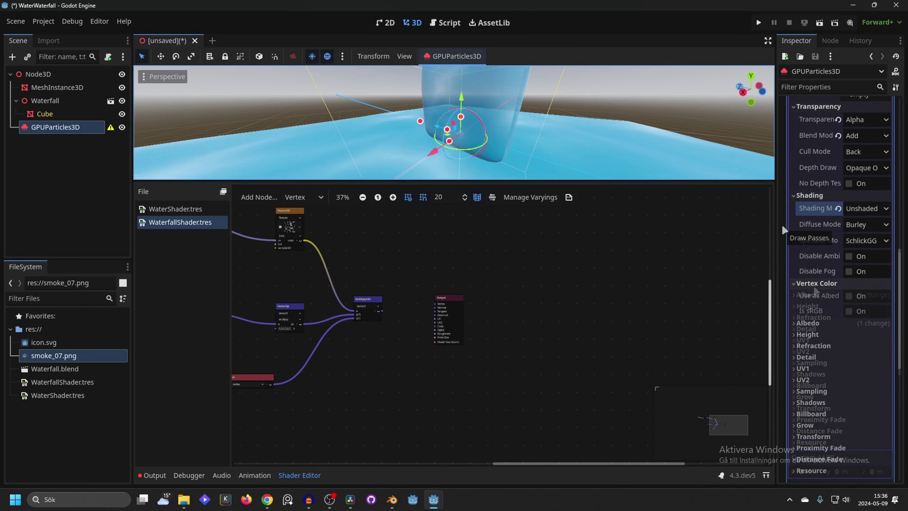
pyautogui.click(849, 295)
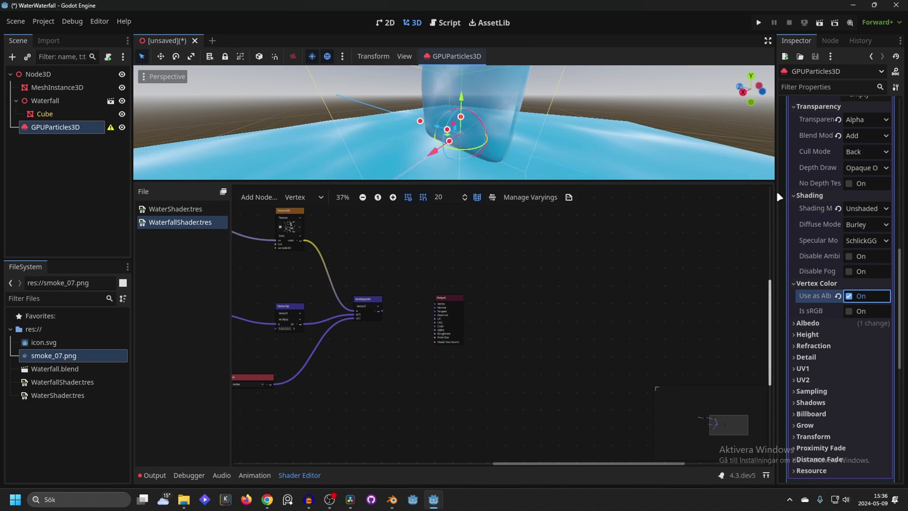
pyautogui.moveTo(776, 201); pyautogui.dragTo(717, 202)
pyautogui.click(758, 228)
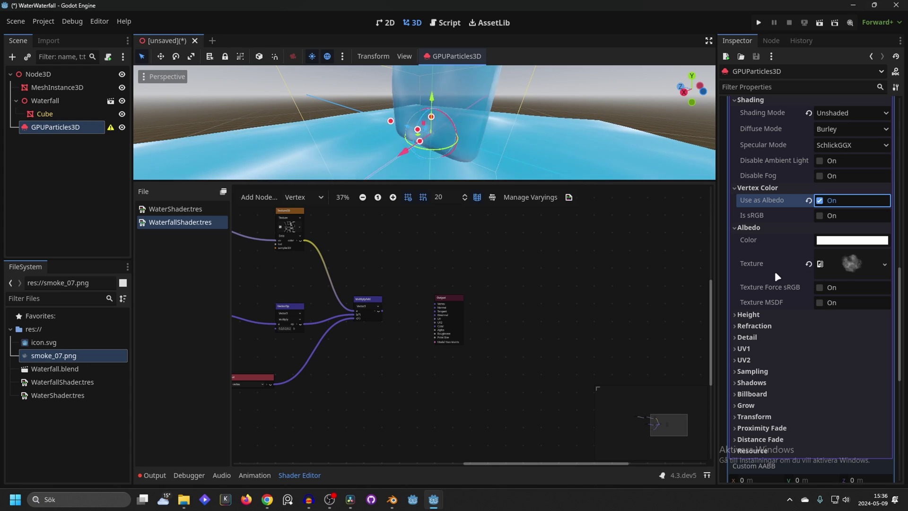
# - Set the smoke material's billboard mode to Particle Billboard and enable Keep Scale
pyautogui.scroll(-5, 765, 271)
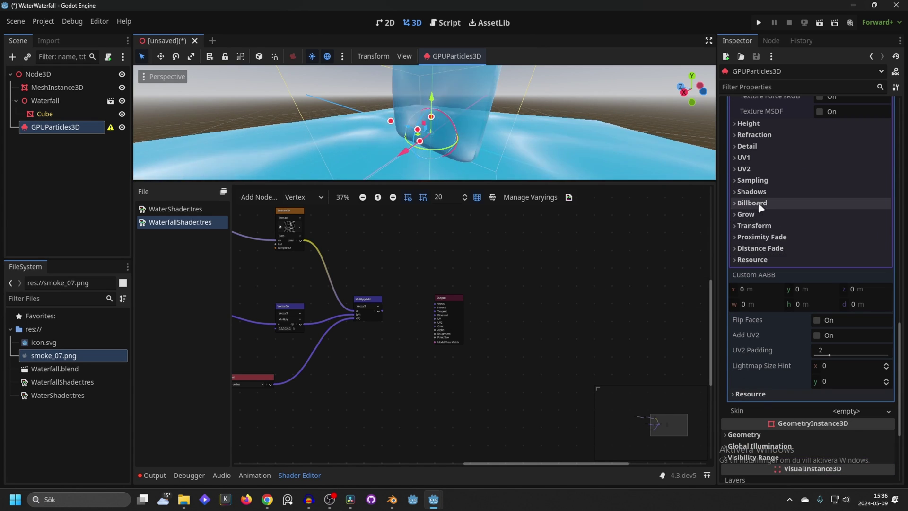
pyautogui.click(759, 202)
pyautogui.click(845, 215)
pyautogui.click(848, 267)
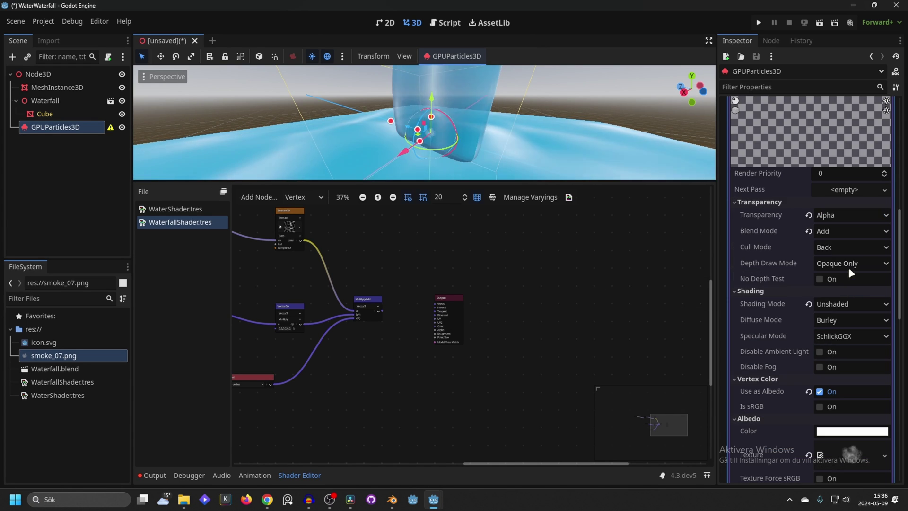
pyautogui.scroll(-8, 814, 313)
pyautogui.click(819, 279)
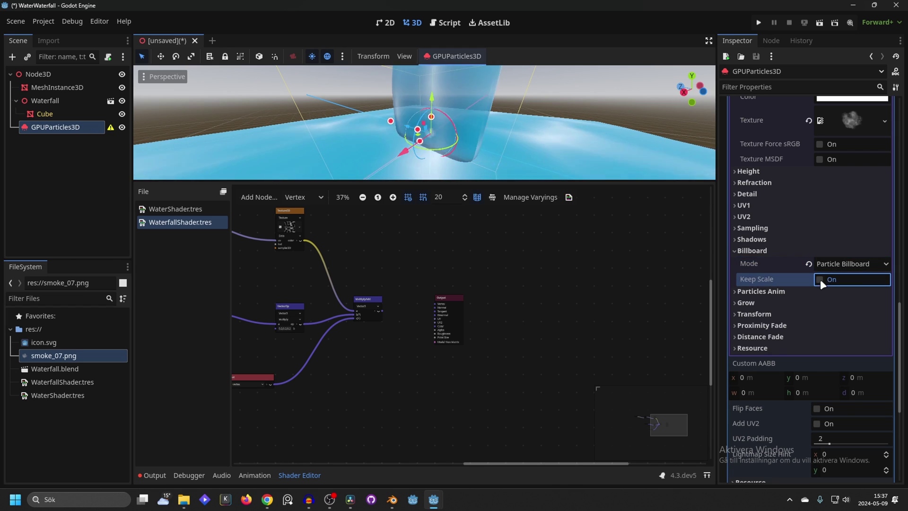
# - Enable proximity fade on the smoke material with a distance of 2 m
pyautogui.scroll(-3, 804, 265)
pyautogui.click(769, 231)
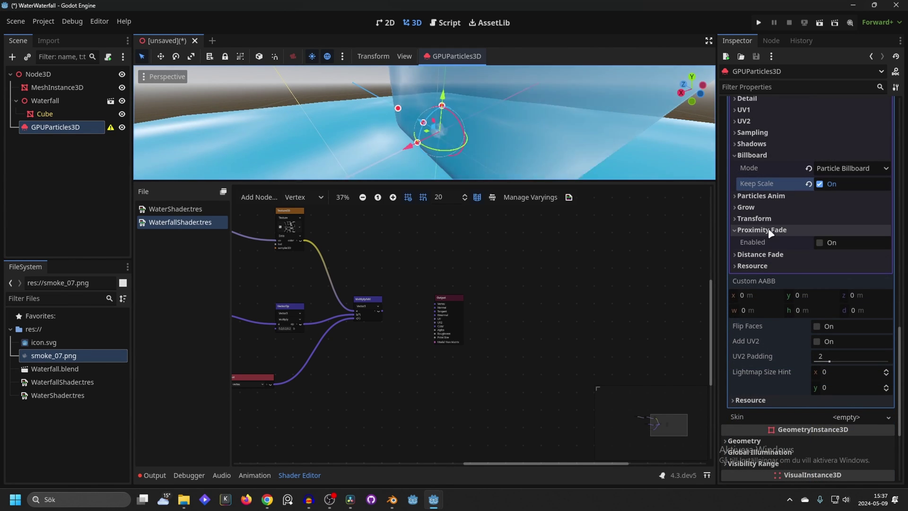
pyautogui.click(819, 242)
pyautogui.scroll(-8, 806, 291)
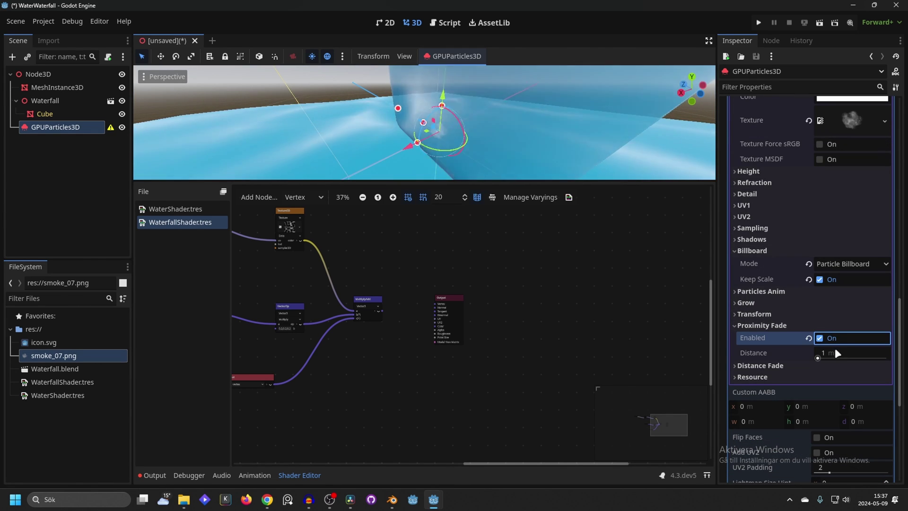
pyautogui.write('2')
pyautogui.press('Return')
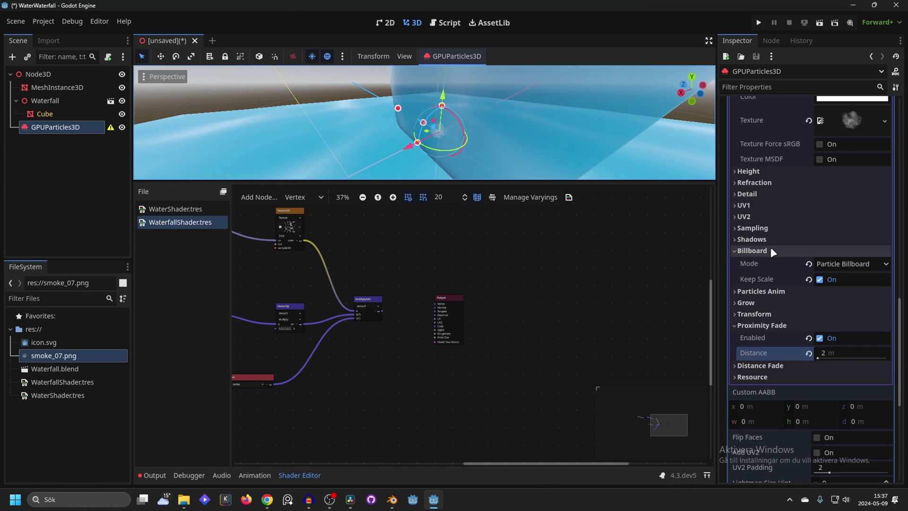
# - Assign a new ParticleProcessMaterial as the particle node's process material
pyautogui.scroll(15, 770, 244)
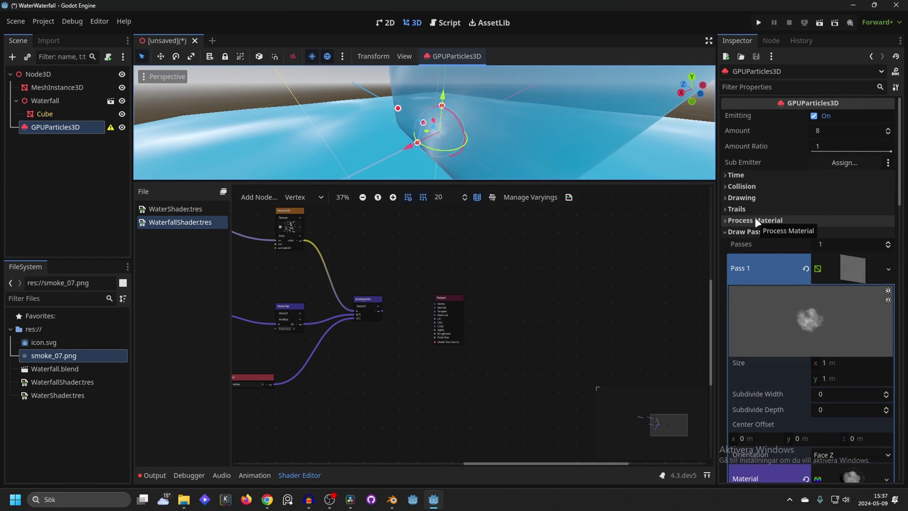
pyautogui.click(853, 233)
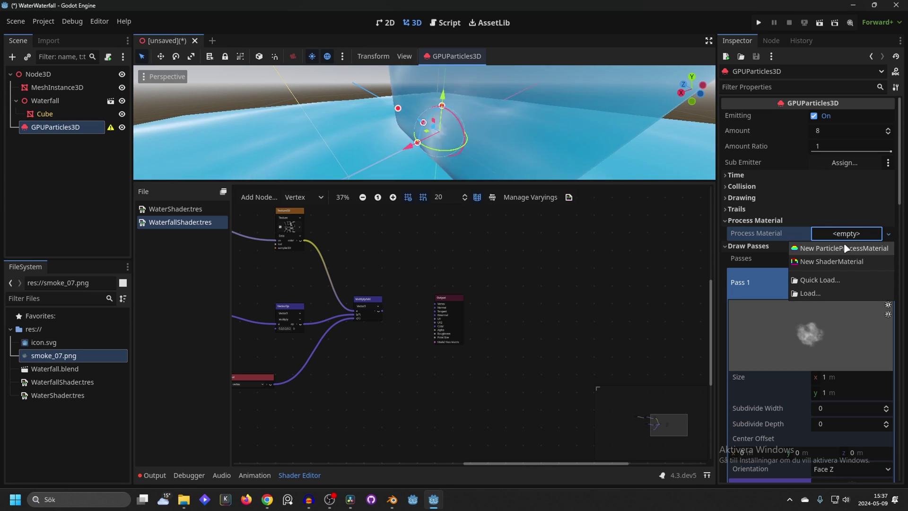
pyautogui.click(842, 248)
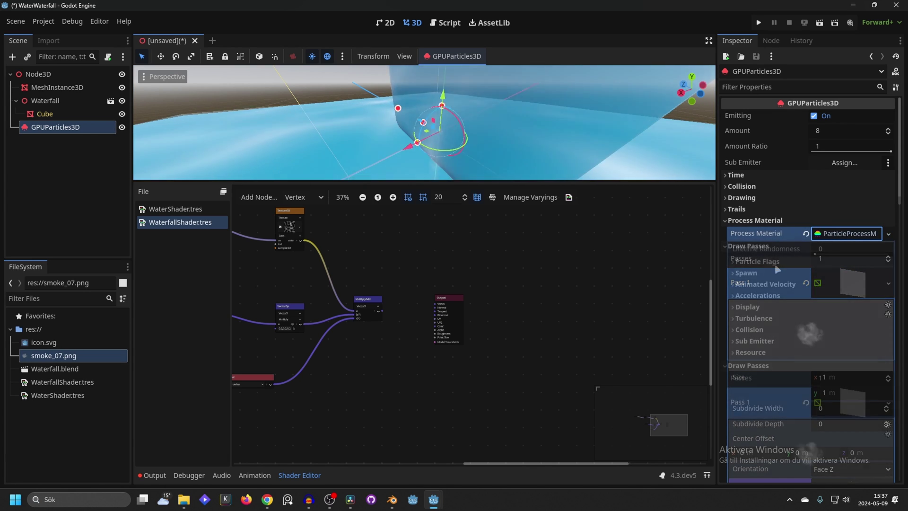
# - Set the particles' spawn emission shape to Box and check the emission at the waterfall base
pyautogui.click(763, 277)
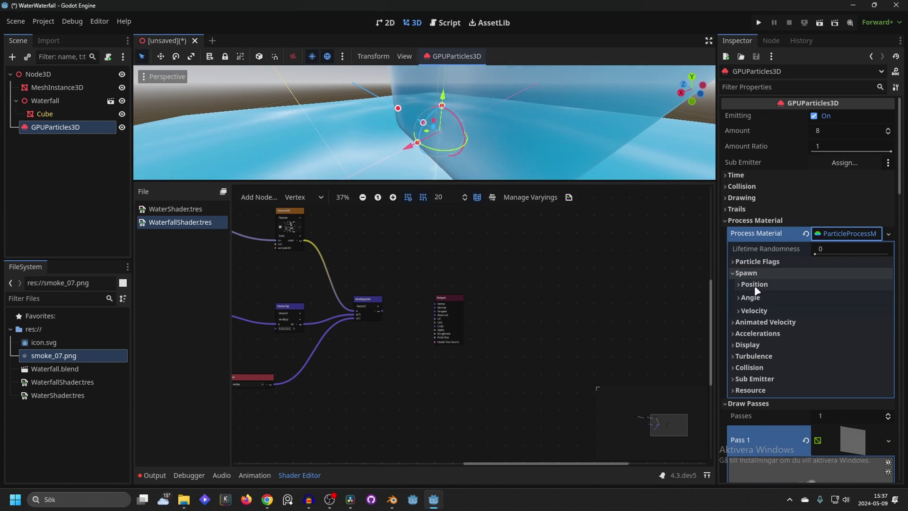
pyautogui.click(754, 285)
pyautogui.click(853, 354)
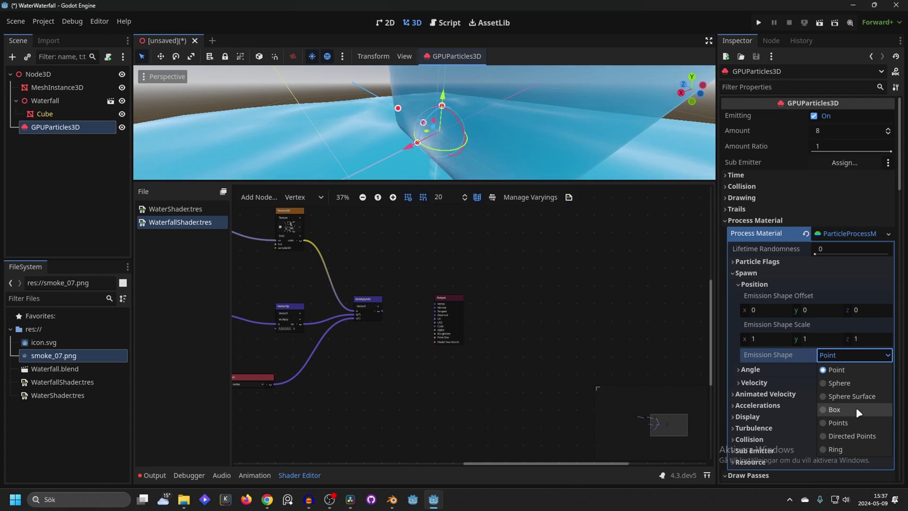
pyautogui.click(856, 409)
pyautogui.moveTo(511, 115); pyautogui.dragTo(513, 140, button='middle')
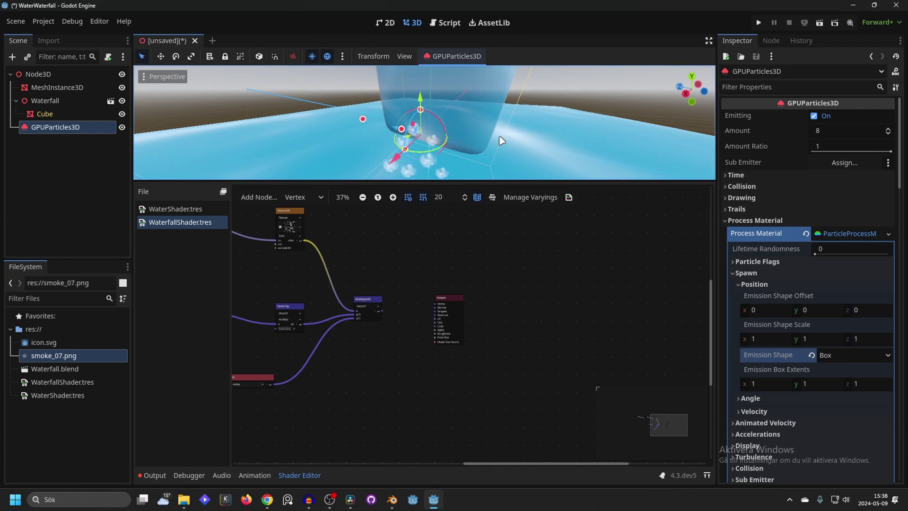
pyautogui.scroll(-2, 528, 118)
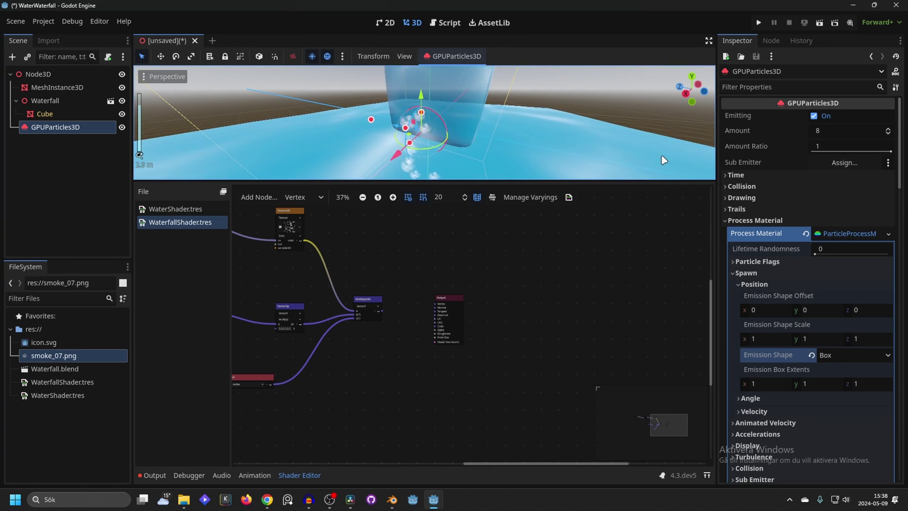
# - Set the render priority of the waterfall Cube's override material to 1 and check the particles against the waterfall
pyautogui.click(64, 88)
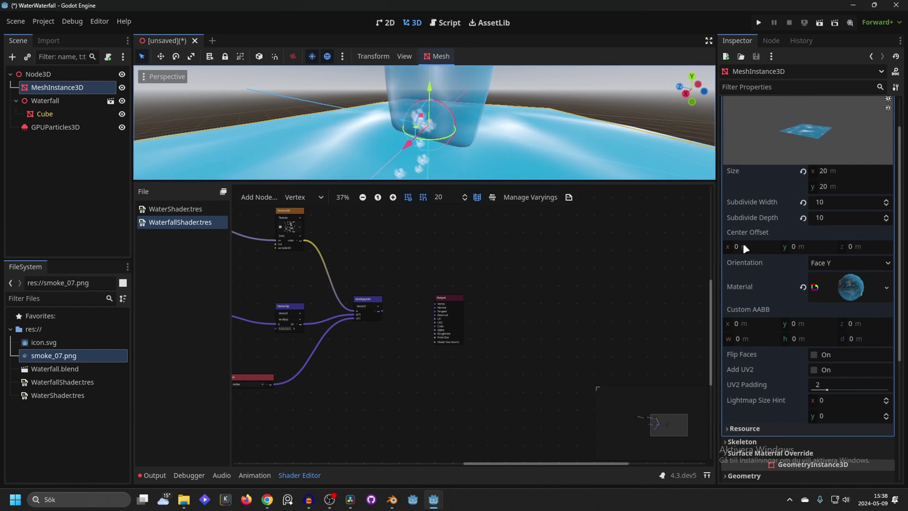
pyautogui.click(856, 293)
pyautogui.scroll(-3, 803, 268)
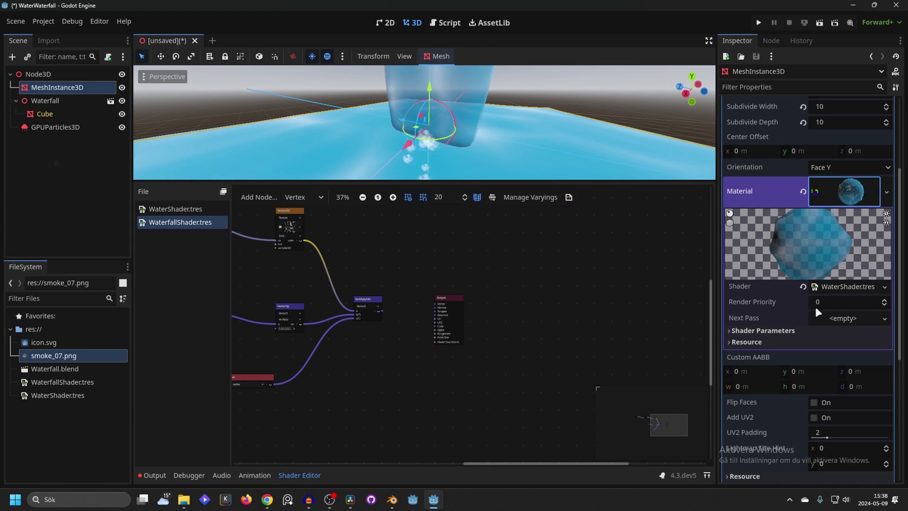
pyautogui.click(55, 113)
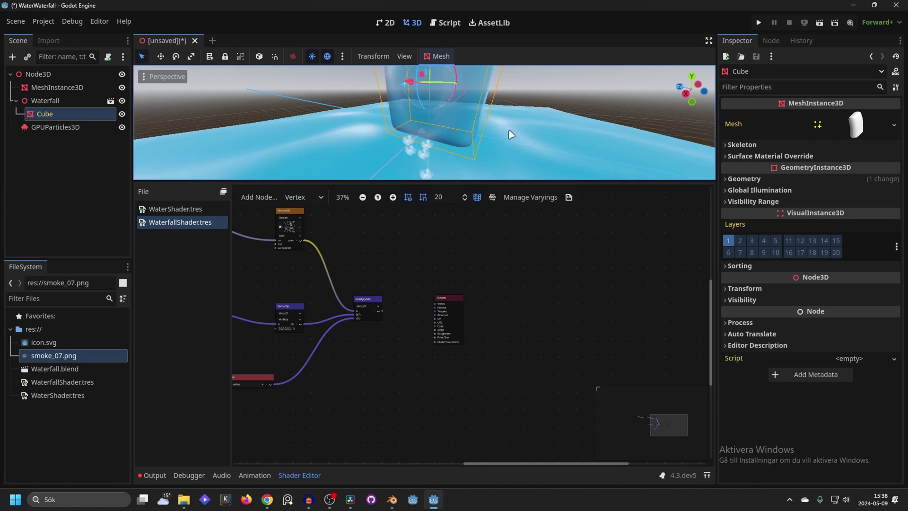
pyautogui.click(791, 178)
pyautogui.scroll(-2, 791, 175)
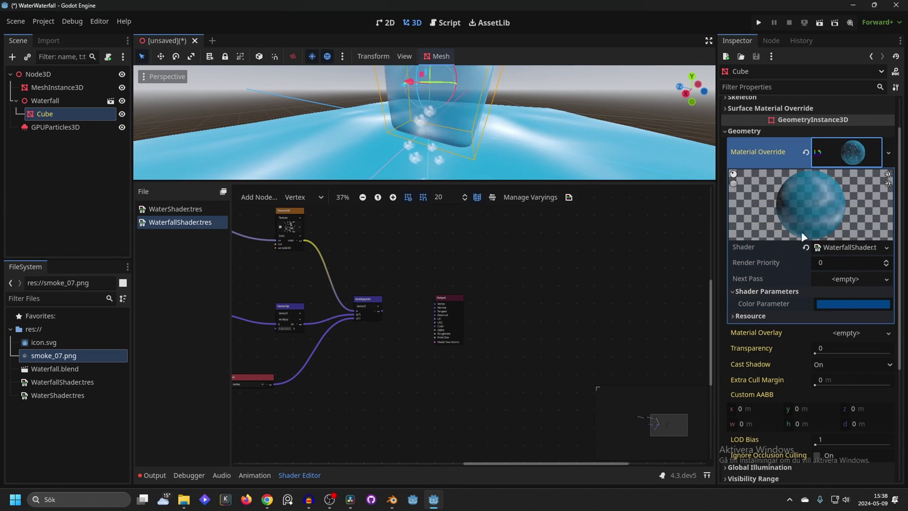
pyautogui.click(834, 262)
pyautogui.write('1')
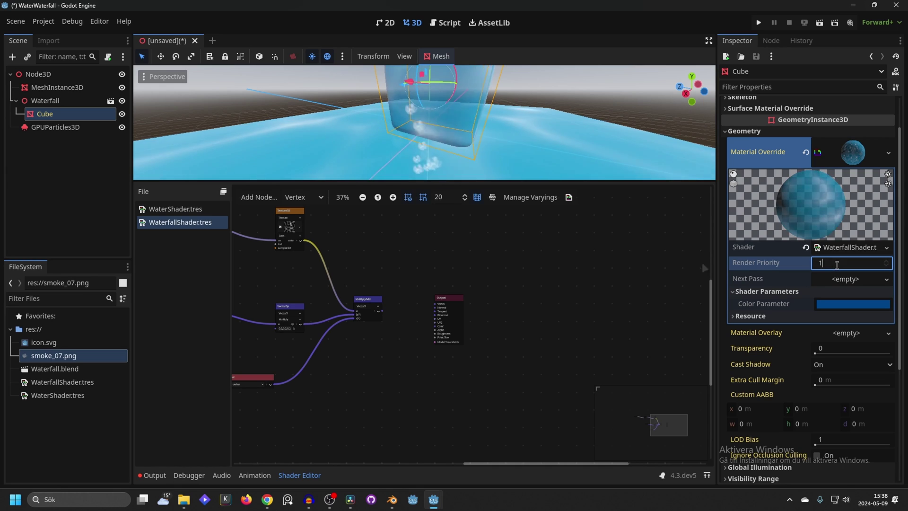
pyautogui.moveTo(496, 122); pyautogui.dragTo(546, 178, button='middle')
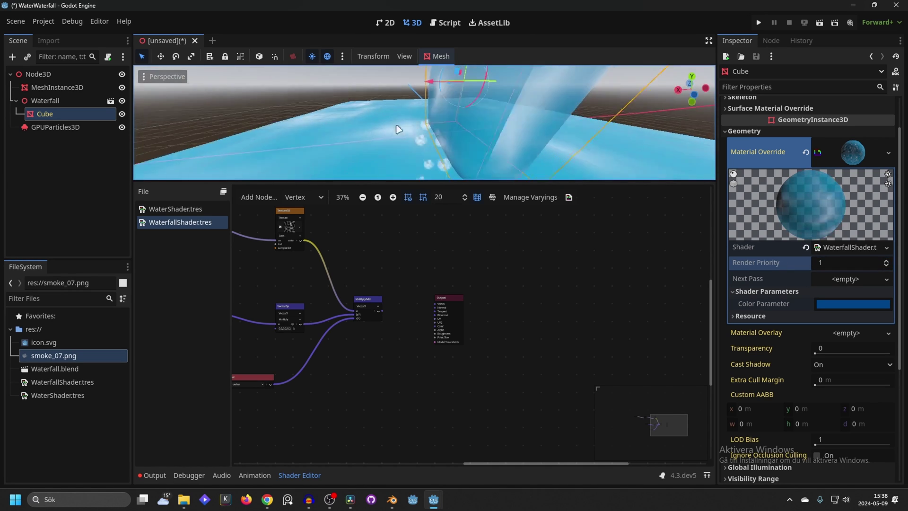
# - Set the render priority of the smoke material on the particles' draw pass mesh to 2
pyautogui.click(52, 127)
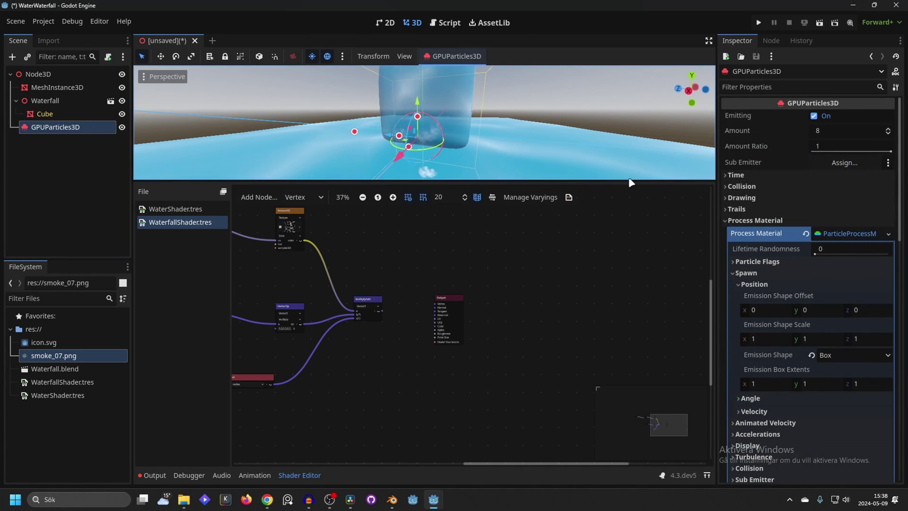
pyautogui.moveTo(510, 112); pyautogui.dragTo(433, 142, button='middle')
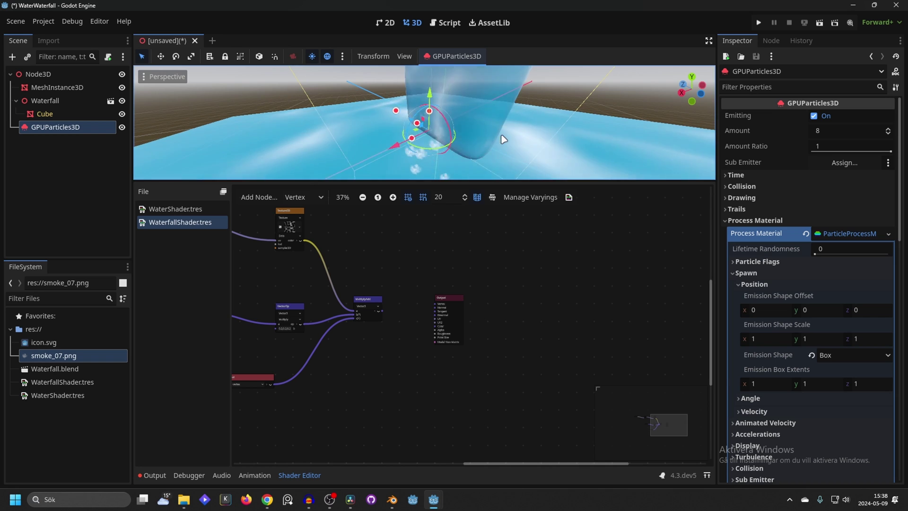
pyautogui.moveTo(501, 136); pyautogui.dragTo(443, 111, button='middle')
pyautogui.scroll(-5, 789, 207)
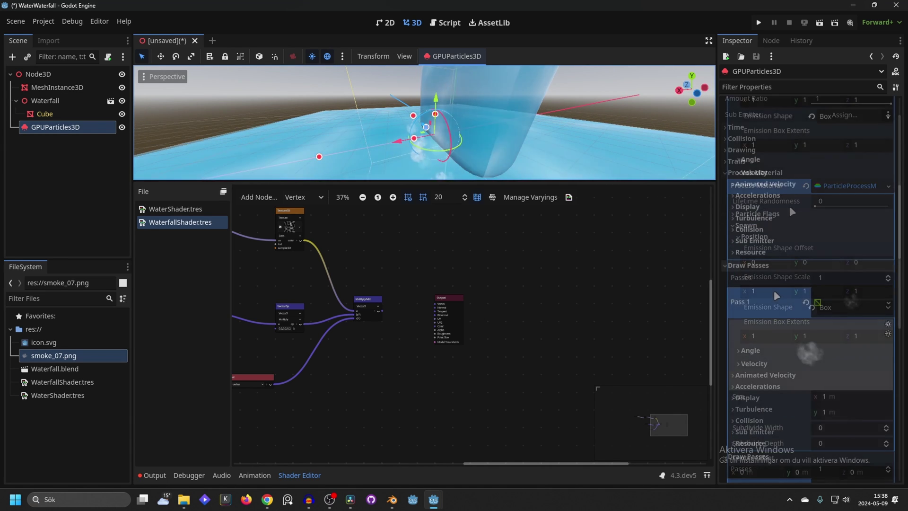
pyautogui.scroll(-2, 774, 291)
pyautogui.scroll(-2, 789, 232)
pyautogui.click(850, 323)
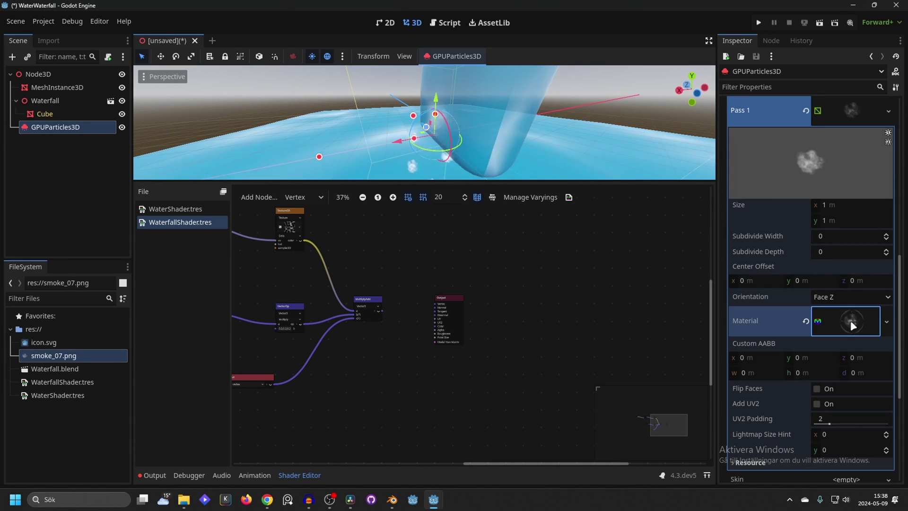
pyautogui.scroll(-3, 846, 319)
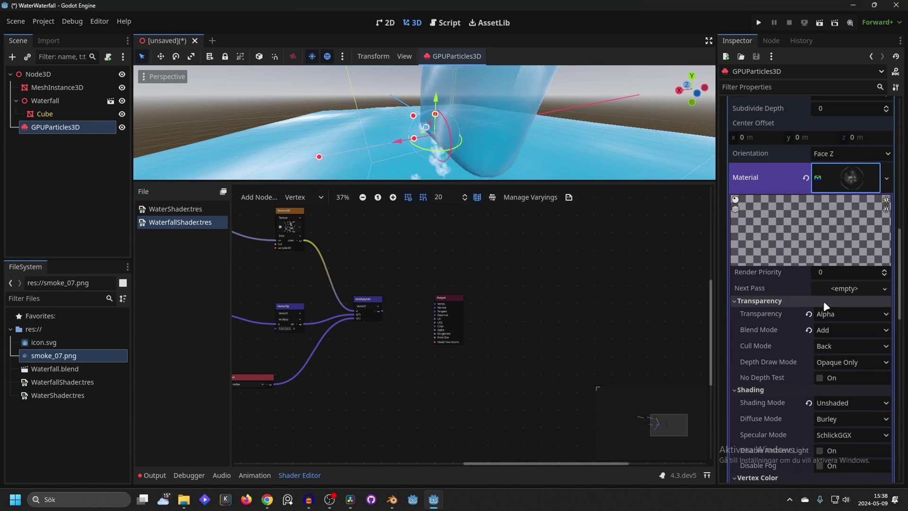
pyautogui.click(827, 273)
pyautogui.write('2')
pyautogui.press('Return')
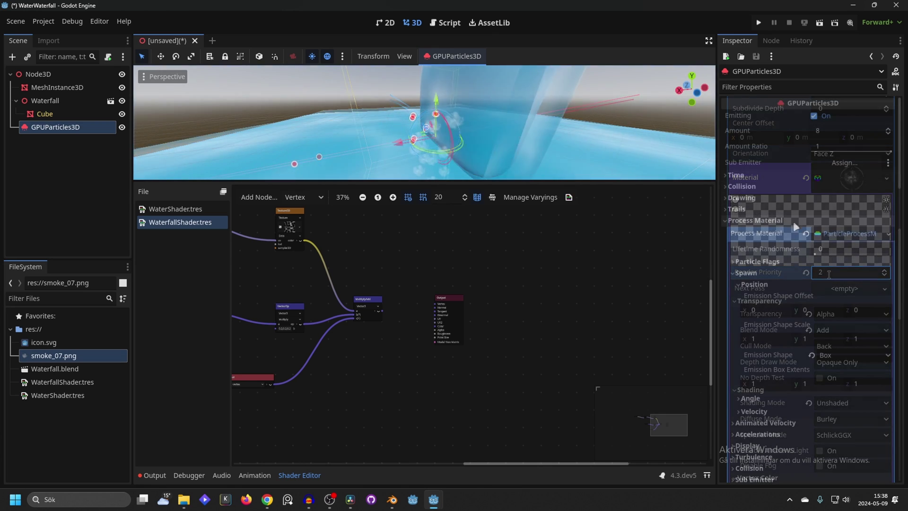
# - Set the particles' emission shape scale to x 1, y 0, z 2 and increase the particle amount
pyautogui.scroll(-1, 497, 245)
pyautogui.scroll(-2, 559, 128)
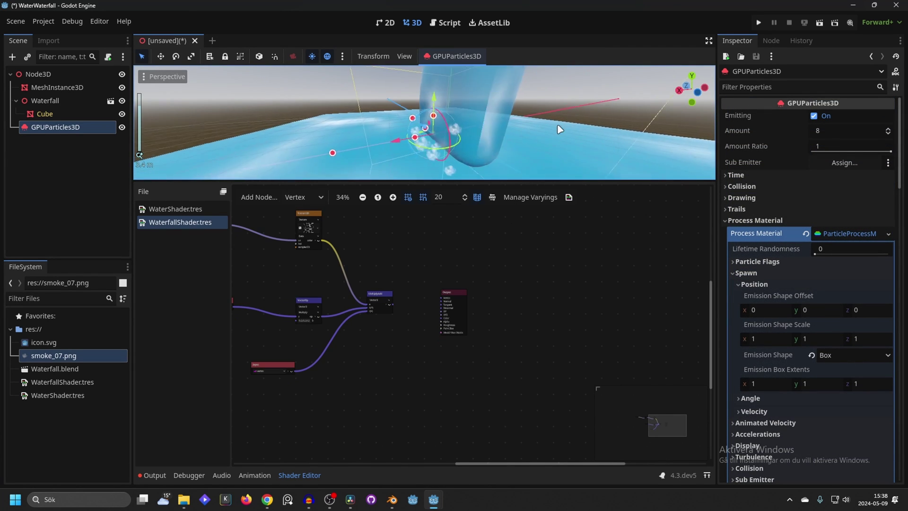
pyautogui.moveTo(559, 129); pyautogui.dragTo(632, 131, button='middle')
pyautogui.moveTo(632, 132); pyautogui.dragTo(584, 153, button='middle')
pyautogui.scroll(4, 583, 153)
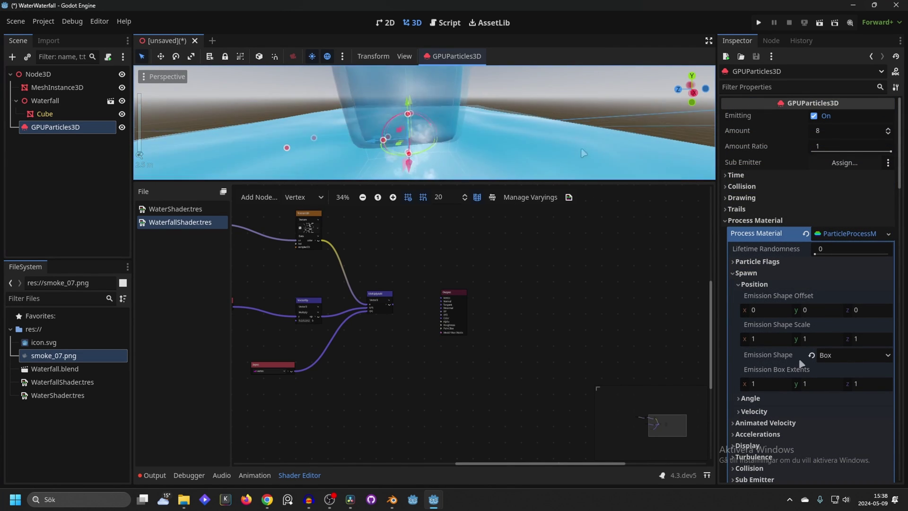
pyautogui.click(770, 338)
pyautogui.write('4')
pyautogui.click(815, 339)
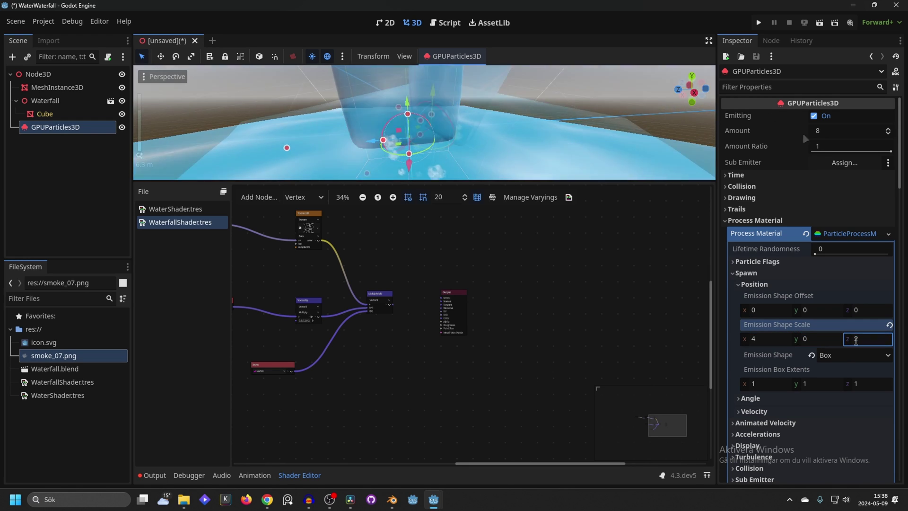
pyautogui.moveTo(847, 132); pyautogui.dragTo(888, 132)
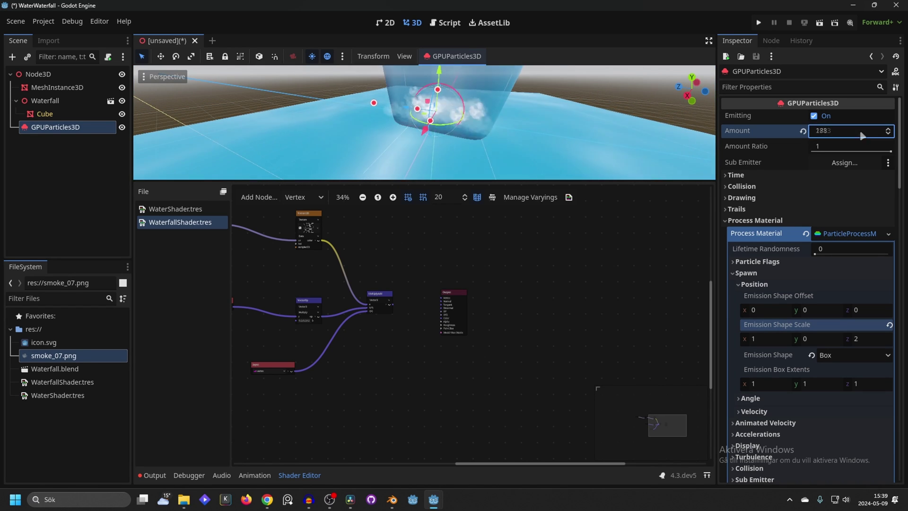
# - Set the particles' gravity to 3 on the y axis and check the rising mist against the waterfall
pyautogui.scroll(-4, 780, 236)
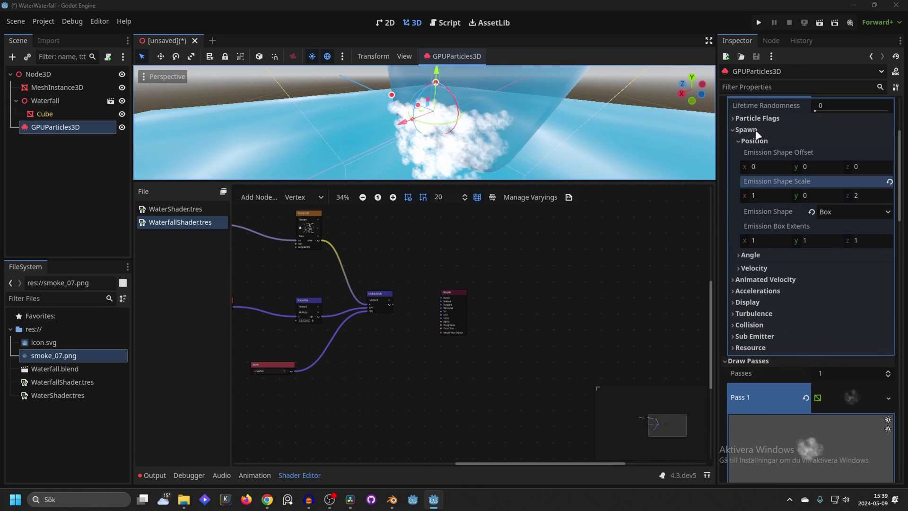
pyautogui.click(756, 130)
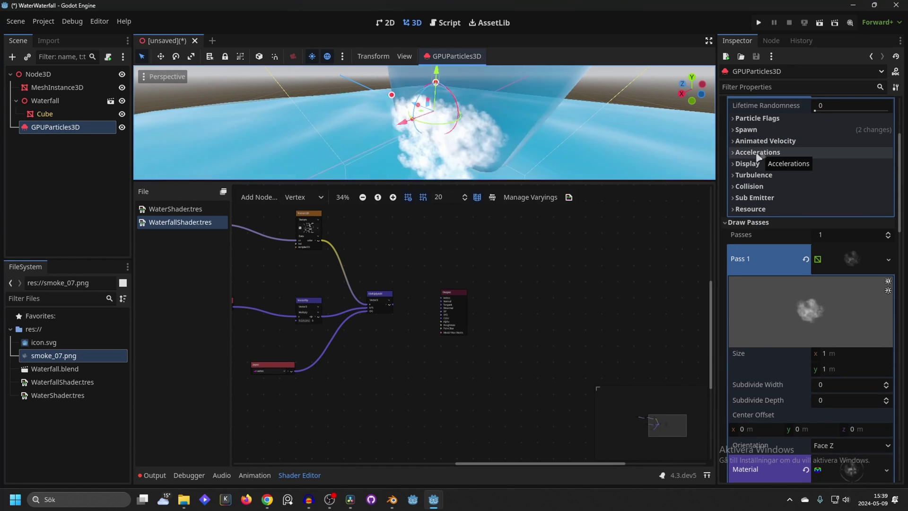
pyautogui.click(759, 153)
pyautogui.click(754, 164)
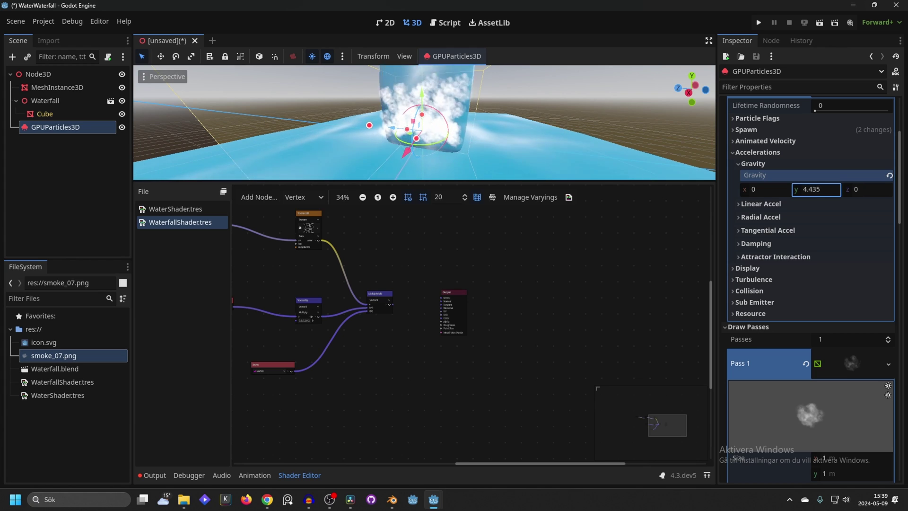
pyautogui.click(816, 194)
pyautogui.write('3')
pyautogui.press('Return')
pyautogui.moveTo(526, 145); pyautogui.dragTo(434, 146, button='middle')
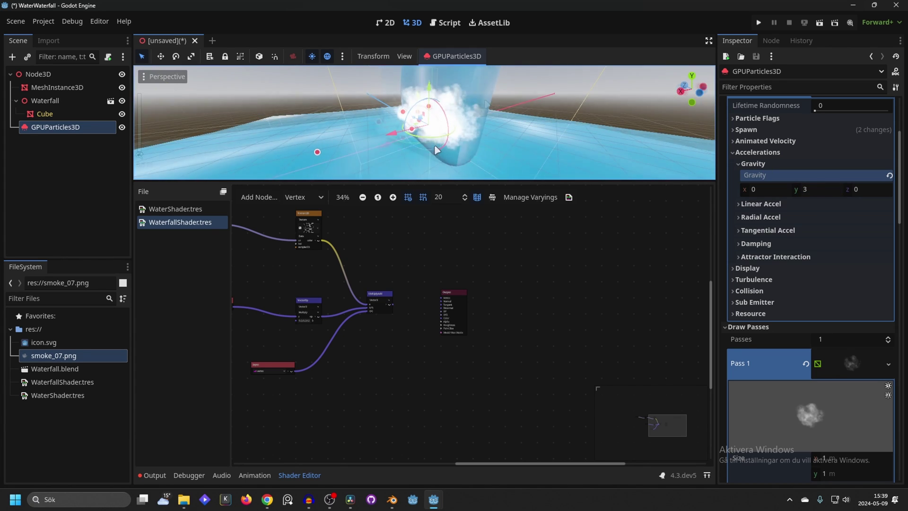
# - Assign a new CurveTexture as the particles' scale curve and shape it to ease from 1 down to 0
pyautogui.click(751, 268)
pyautogui.scroll(-2, 751, 255)
pyautogui.click(750, 232)
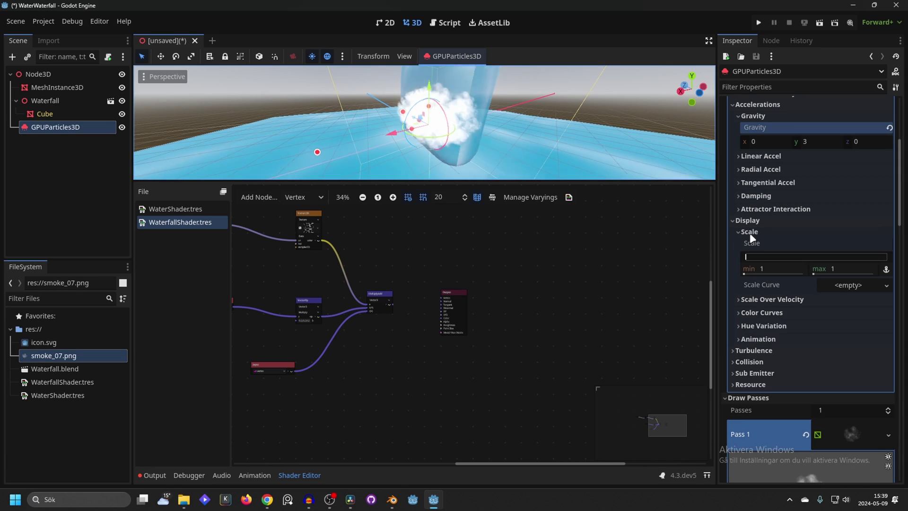
pyautogui.click(858, 284)
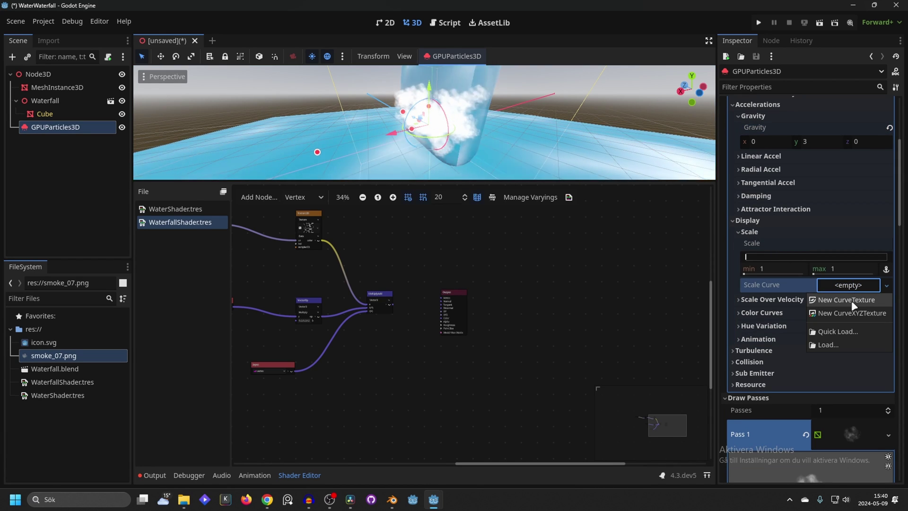
pyautogui.click(847, 299)
pyautogui.click(841, 283)
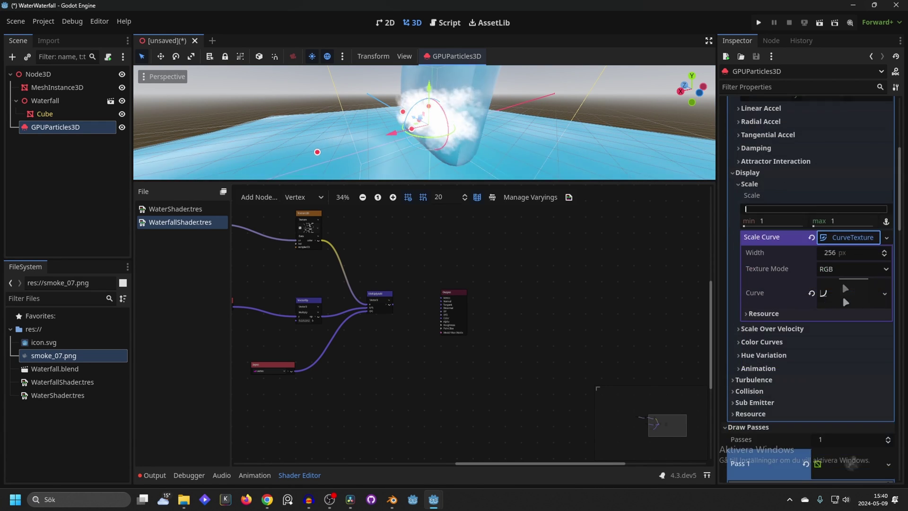
pyautogui.click(849, 291)
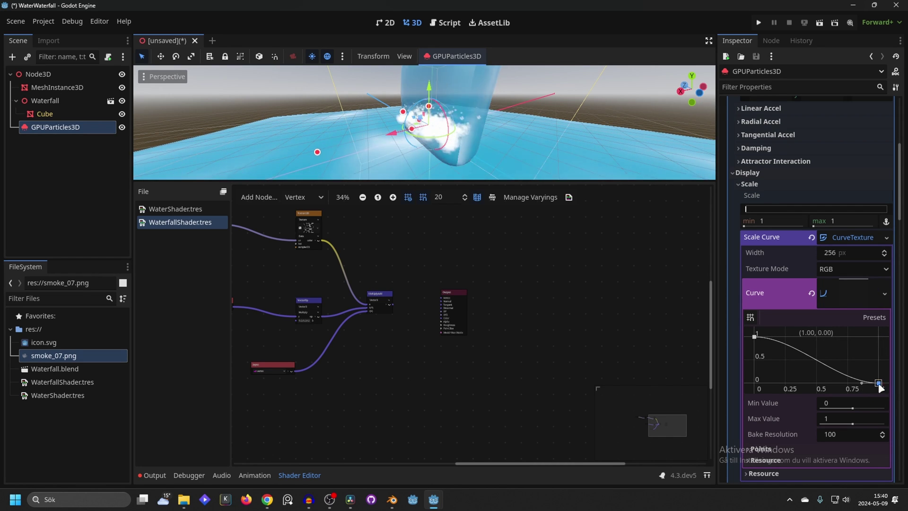
pyautogui.moveTo(860, 382); pyautogui.dragTo(872, 373)
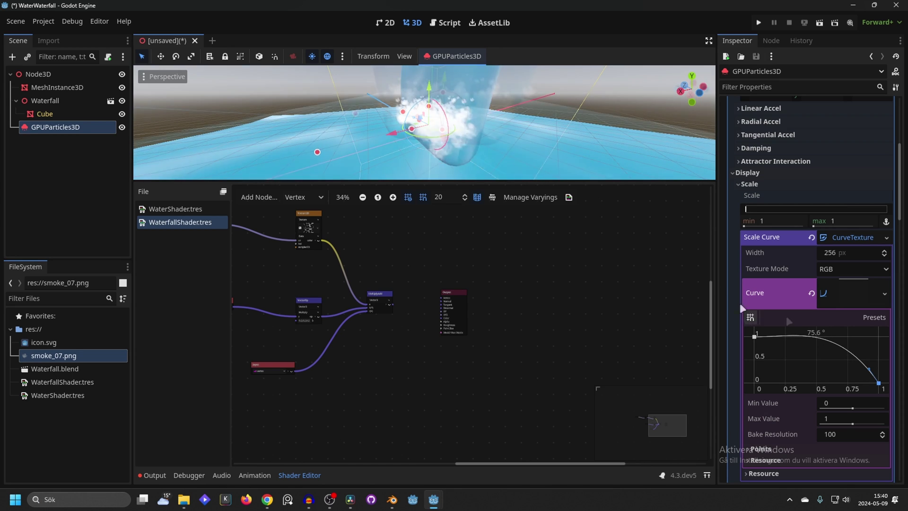
# - Set the scale curve's maximum value to 3 and raise its start point to about 2.39
pyautogui.click(842, 417)
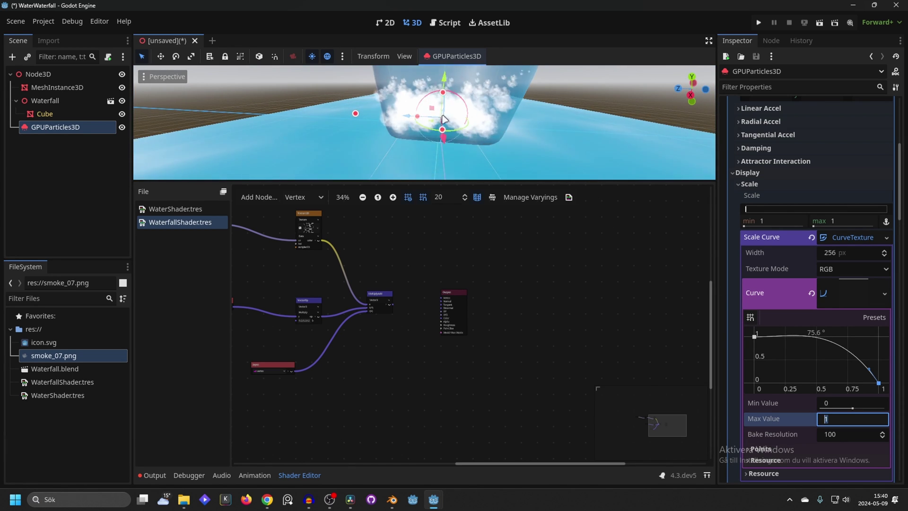
pyautogui.write('3')
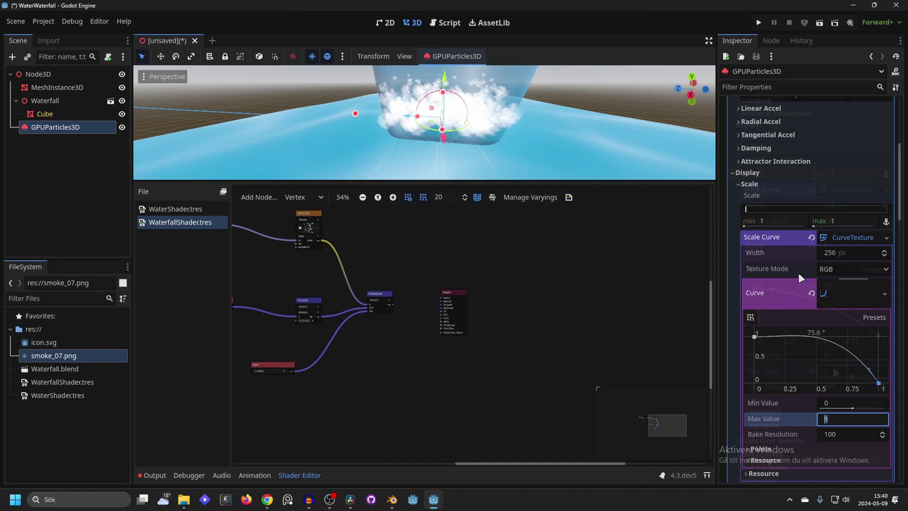
pyautogui.press('Return')
pyautogui.scroll(-1, 832, 373)
pyautogui.moveTo(745, 309); pyautogui.dragTo(755, 293)
# - Set the scale curve's maximum value to 2.5, with the start point at 2.5 and a rounded falloff to 0
pyautogui.click(821, 371)
pyautogui.write('2')
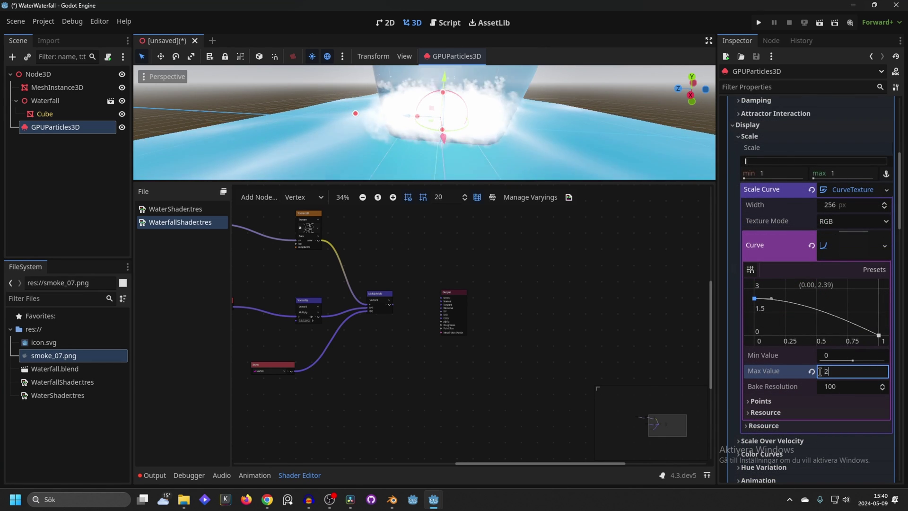
pyautogui.write('.5')
pyautogui.press('Return')
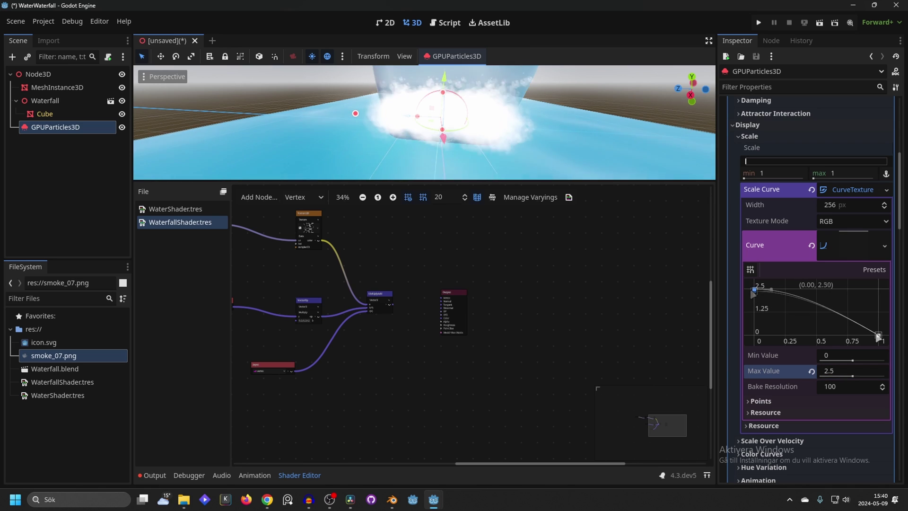
pyautogui.moveTo(863, 324); pyautogui.dragTo(798, 288)
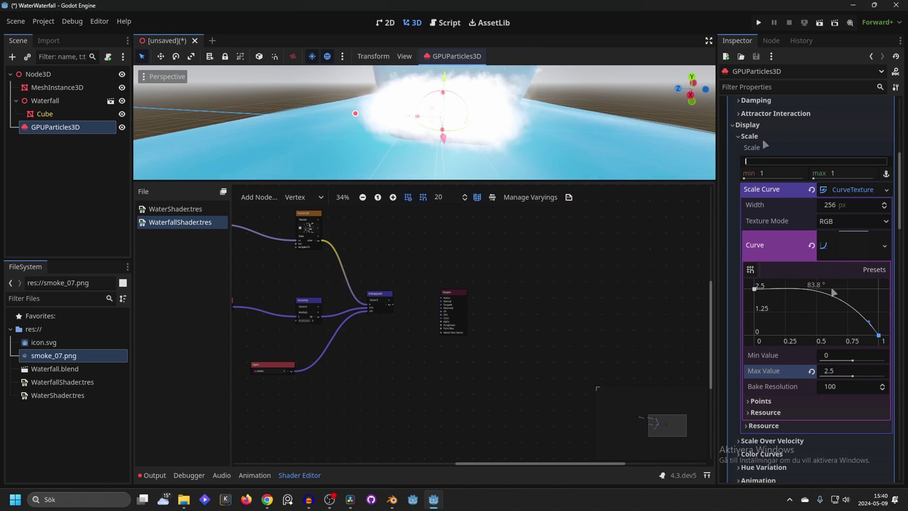
pyautogui.click(850, 190)
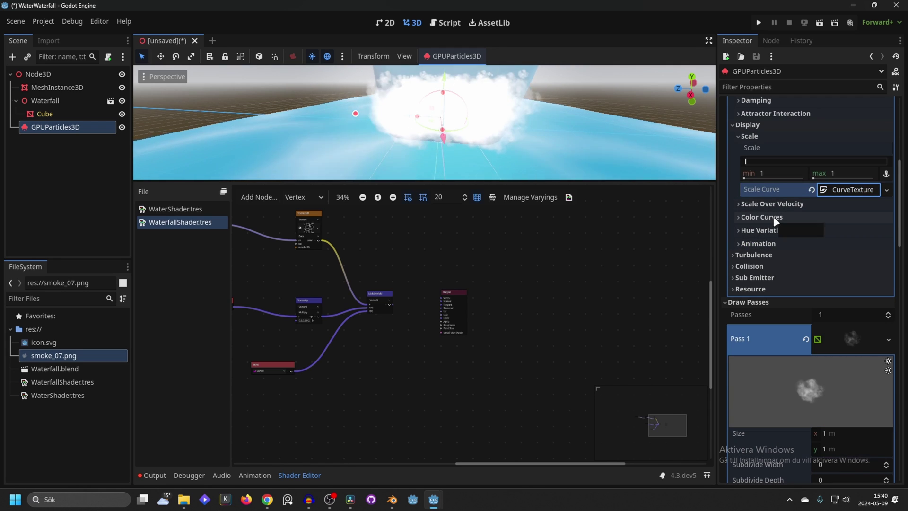
# - Assign a new GradientTexture1D as the color ramp in the particles' color curves
pyautogui.click(761, 217)
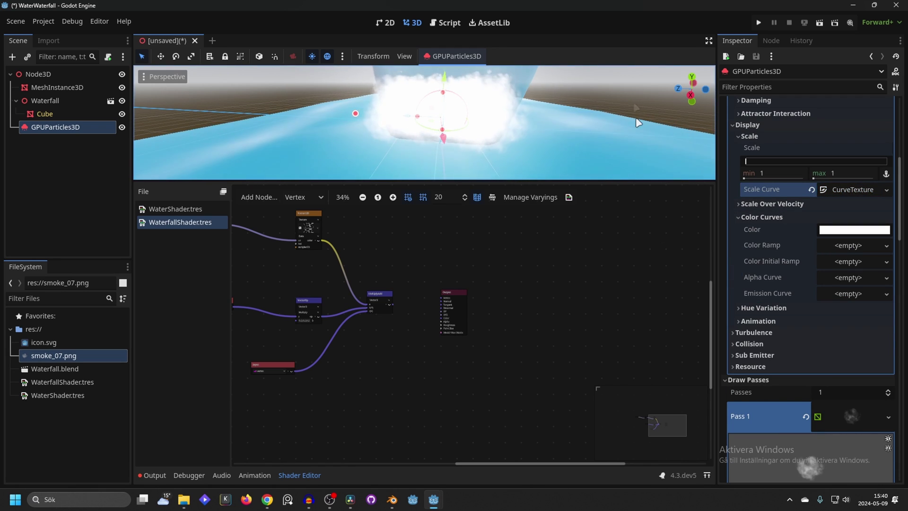
pyautogui.scroll(4, 540, 130)
pyautogui.scroll(-5, 510, 146)
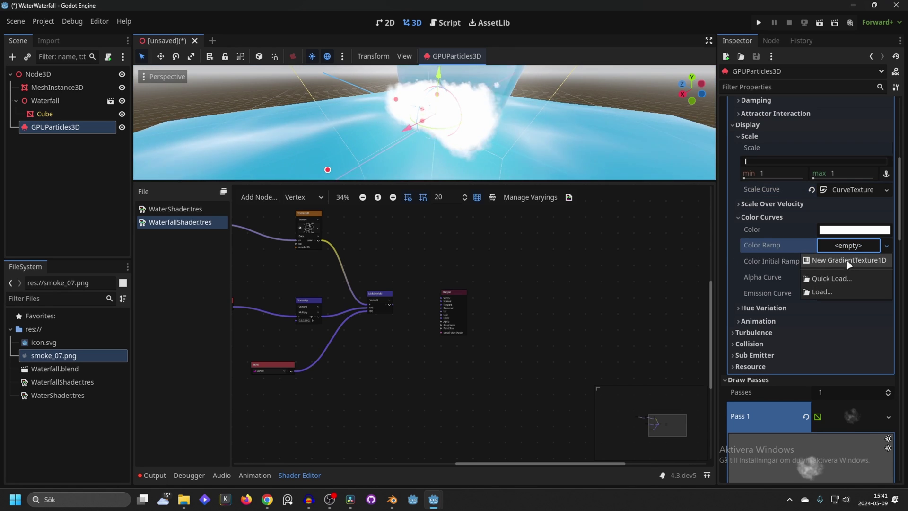
pyautogui.click(848, 259)
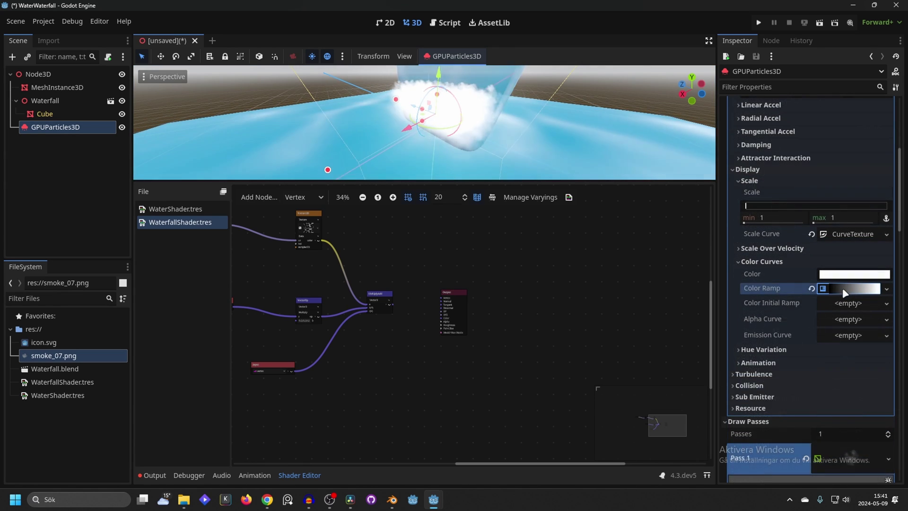
# - Make the color ramp gradient's end stop fully transparent white by setting its alpha to 0
pyautogui.click(853, 254)
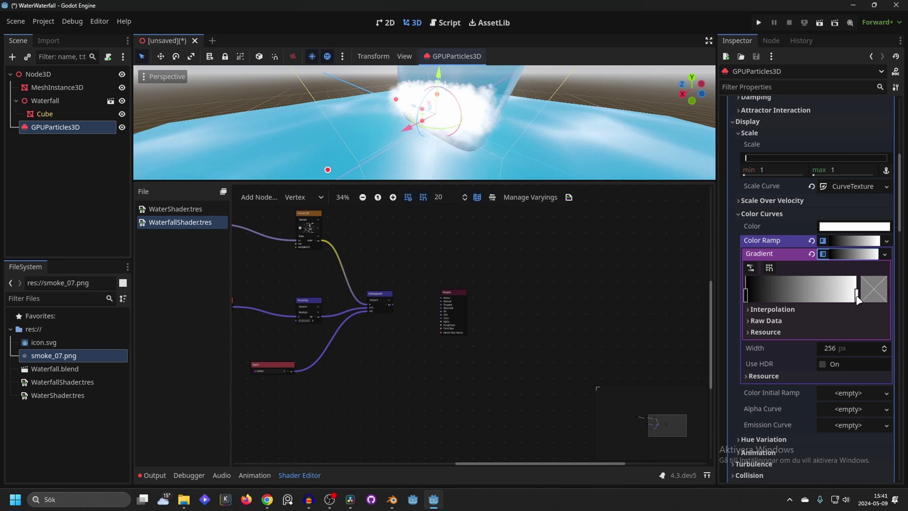
pyautogui.click(856, 295)
pyautogui.click(871, 292)
pyautogui.moveTo(822, 217); pyautogui.dragTo(721, 214)
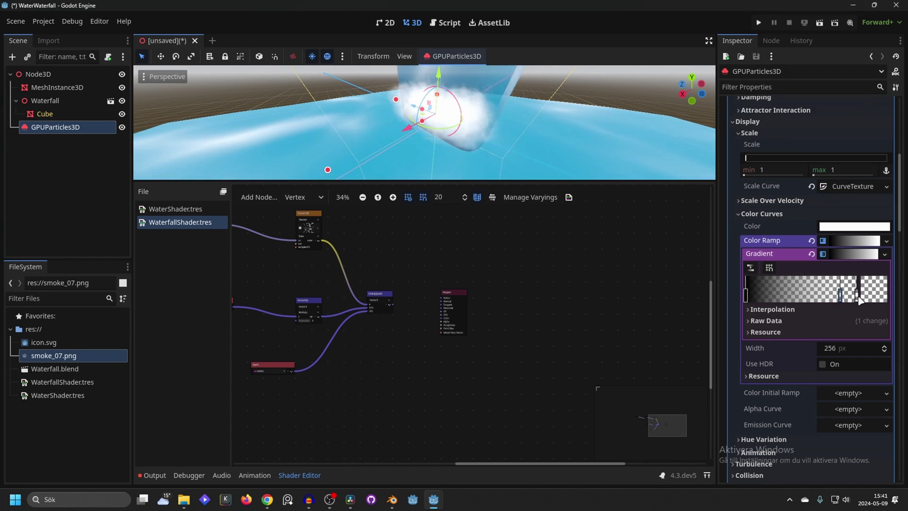
# - Add a fully opaque gradient stop shortly before the transparent end so the smoke fades out only at the end
pyautogui.click(839, 293)
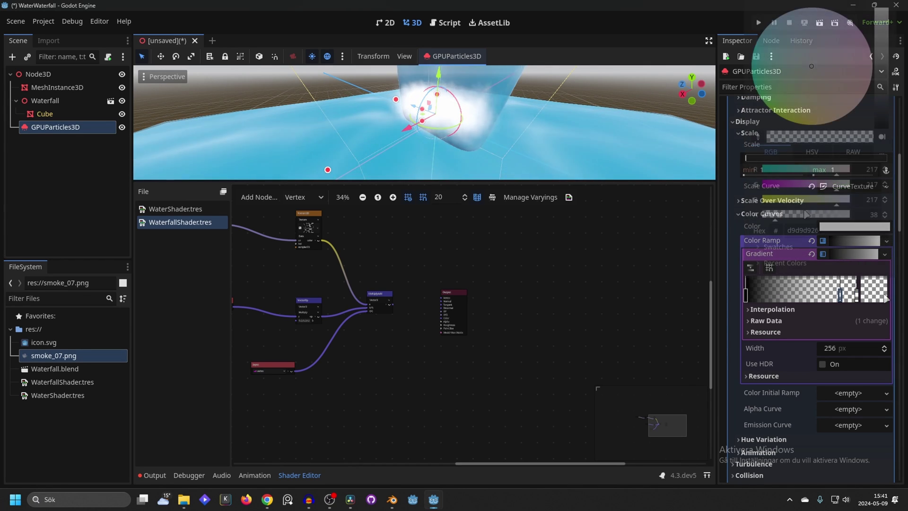
pyautogui.moveTo(806, 214); pyautogui.dragTo(878, 217)
pyautogui.click(873, 291)
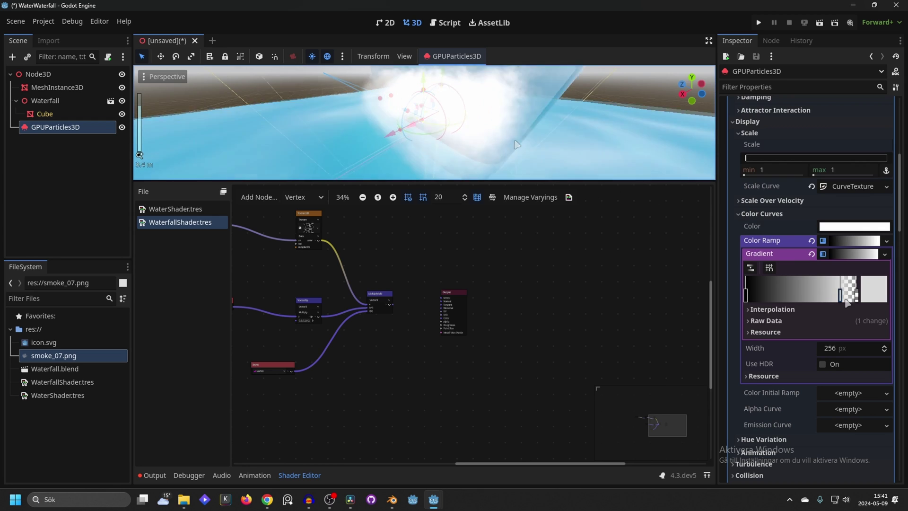
pyautogui.moveTo(841, 297); pyautogui.dragTo(755, 296)
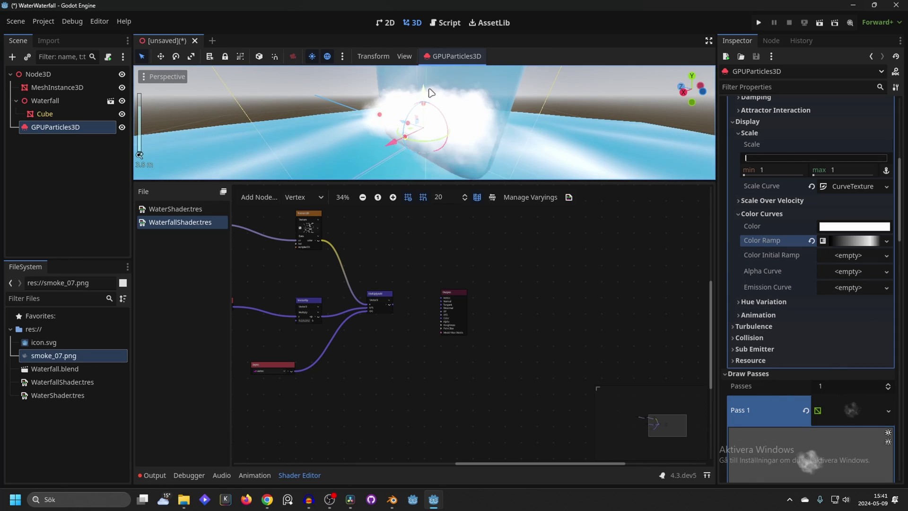
# - Lower the particle emitter slightly at the waterfall base and check the mist from several distances
pyautogui.moveTo(428, 99); pyautogui.dragTo(428, 110)
pyautogui.scroll(-4, 429, 113)
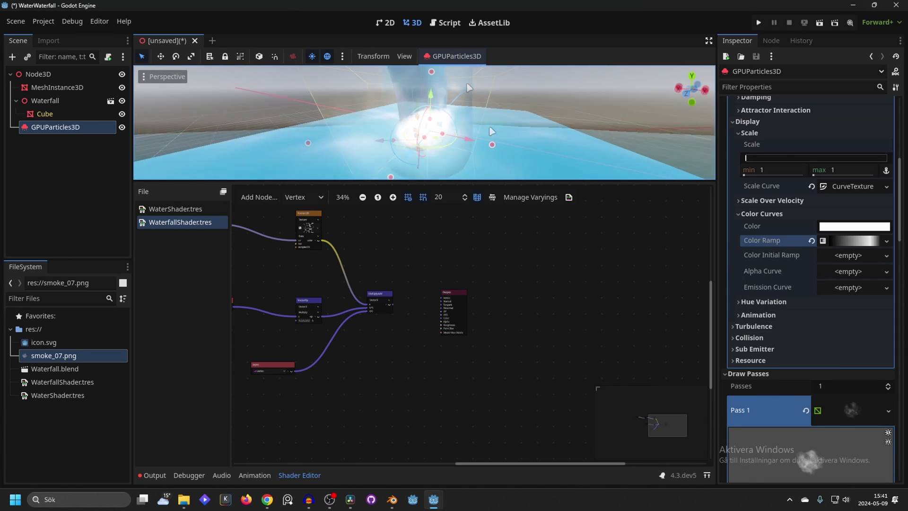
pyautogui.scroll(3, 472, 101)
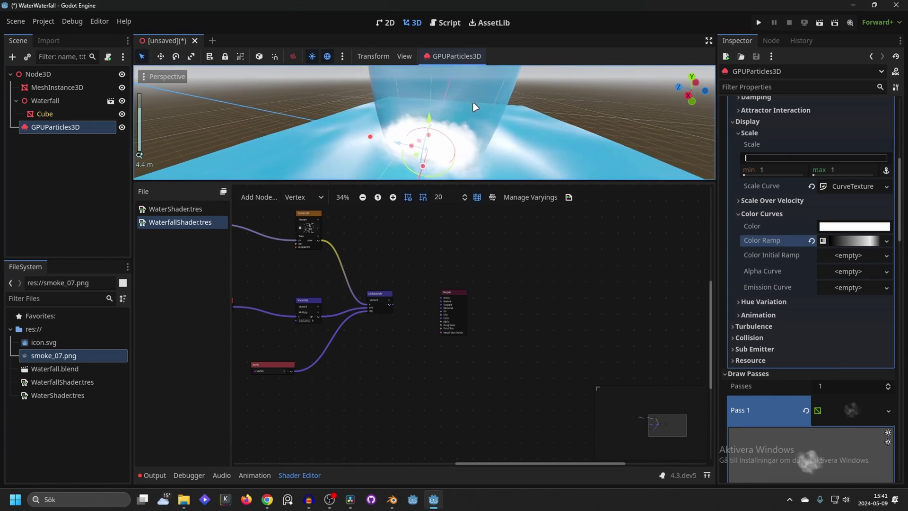
# - Set the constant feeding Alpha to 1 in the waterfall shader's fragment stage
pyautogui.click(303, 197)
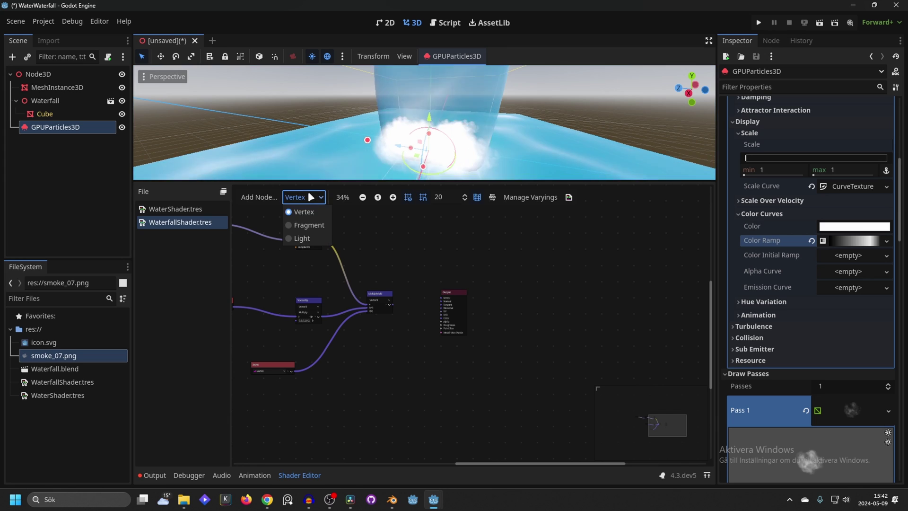
pyautogui.click(309, 225)
pyautogui.scroll(5, 445, 284)
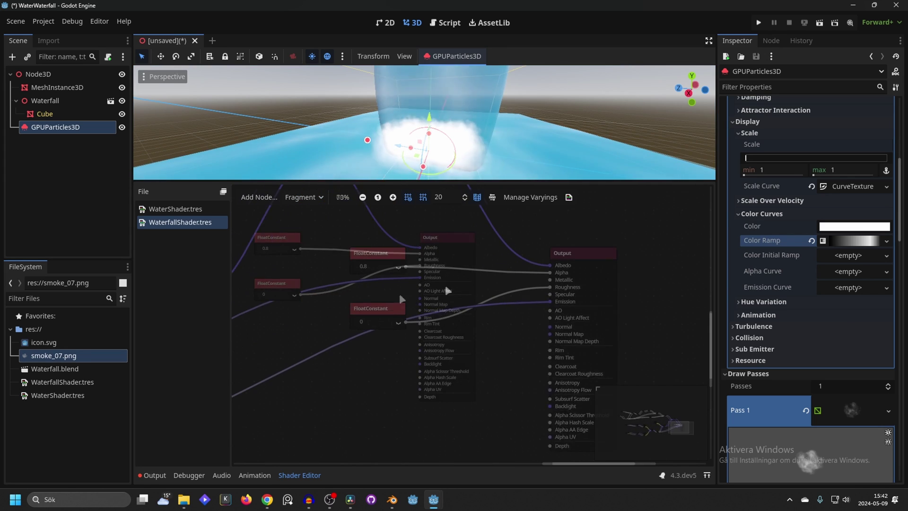
pyautogui.click(369, 264)
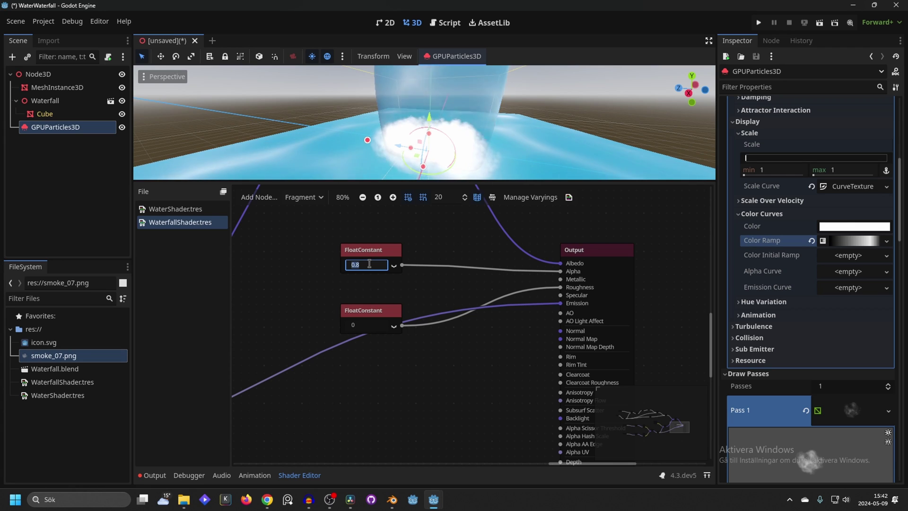
pyautogui.write('1')
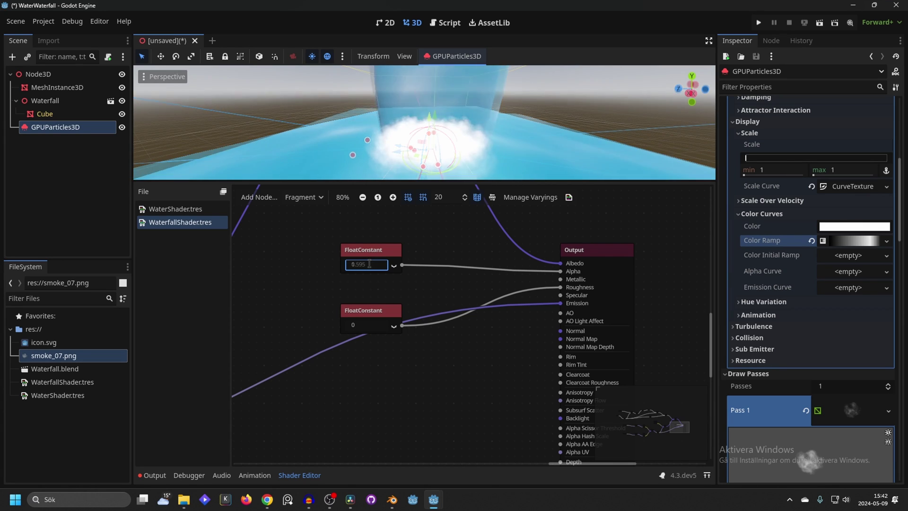
pyautogui.write('0.433')
pyautogui.press('Return')
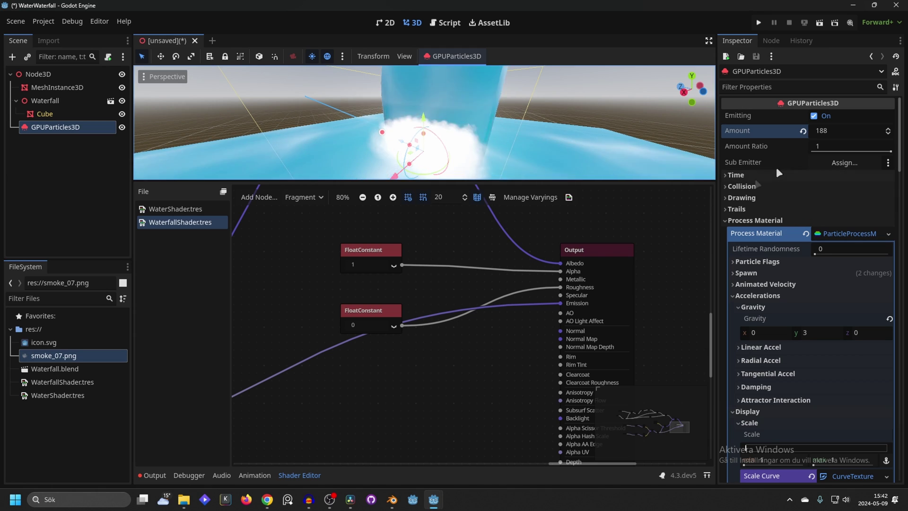
# - Set the particle emitter's speed scale to 1.5 in its time settings and check the mist
pyautogui.click(755, 174)
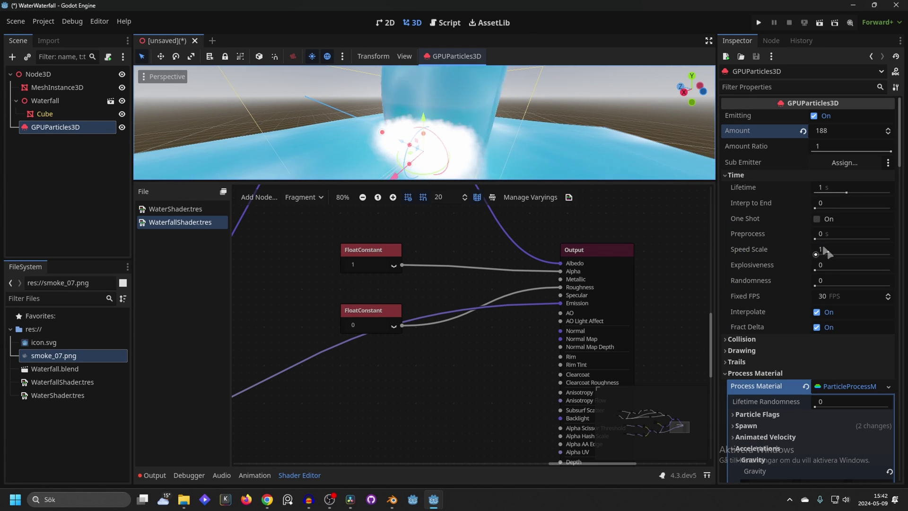
pyautogui.moveTo(446, 155); pyautogui.dragTo(471, 105, button='middle')
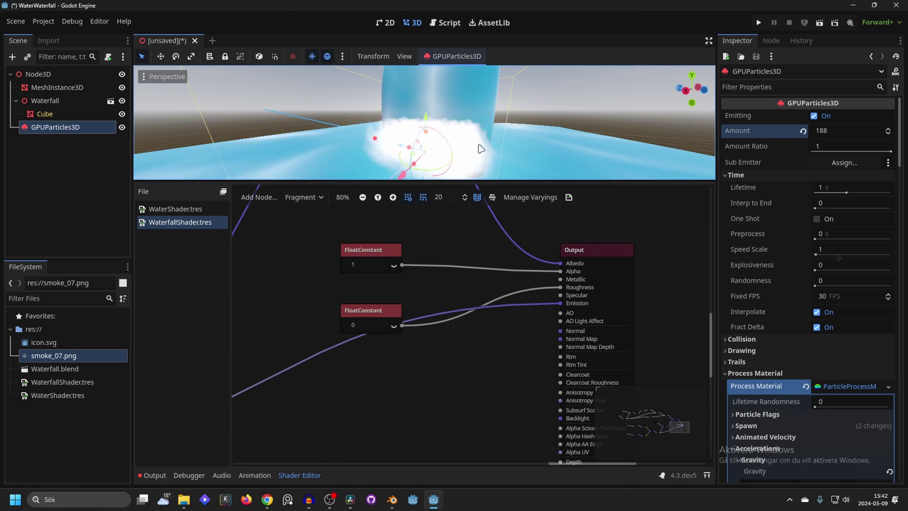
pyautogui.click(821, 246)
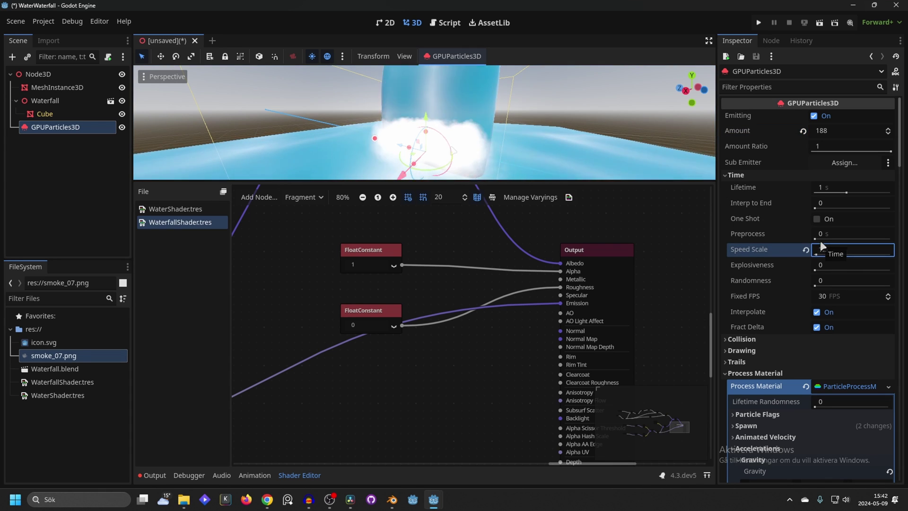
pyautogui.moveTo(466, 101); pyautogui.dragTo(447, 104, button='middle')
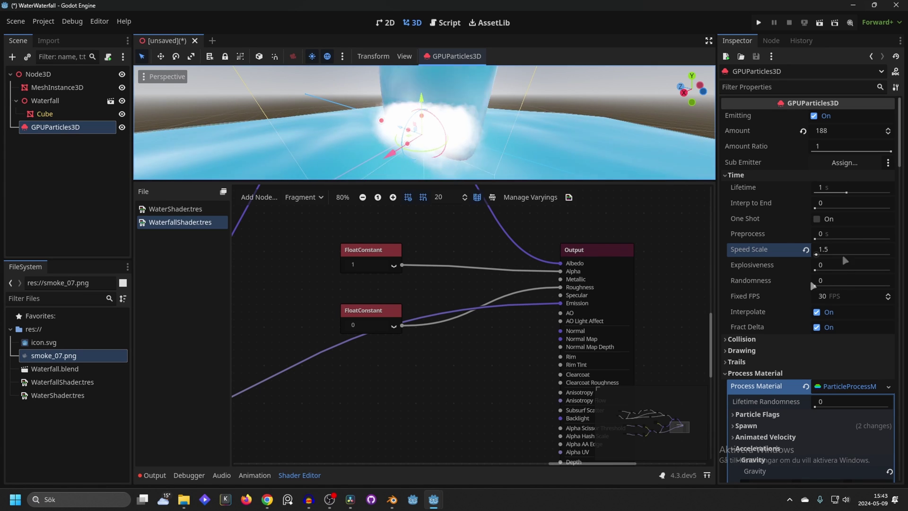
# - Raise the emitter's time randomness to 1 and check the mist at the waterfall base
pyautogui.moveTo(815, 285); pyautogui.dragTo(892, 285)
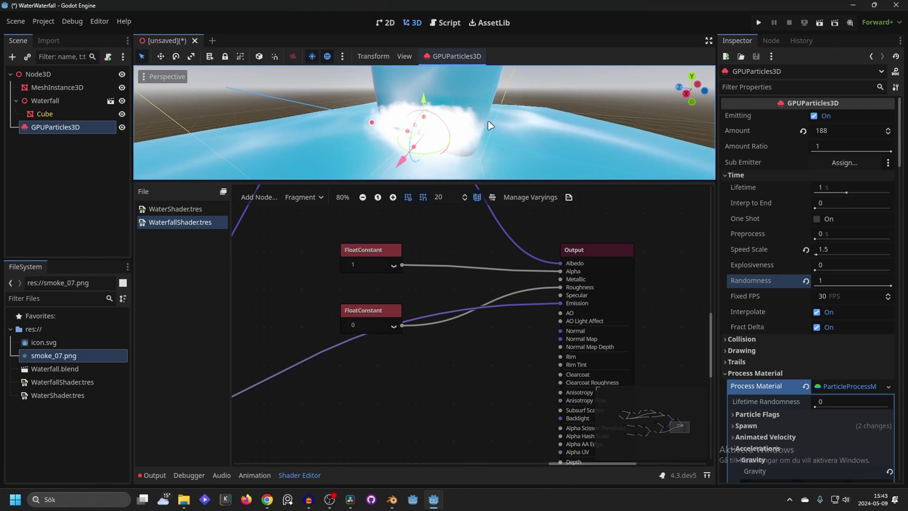
pyautogui.hotkey('ctrl', 's')
pyautogui.press('Escape')
pyautogui.moveTo(496, 124); pyautogui.dragTo(478, 131, button='middle')
pyautogui.scroll(3, 477, 131)
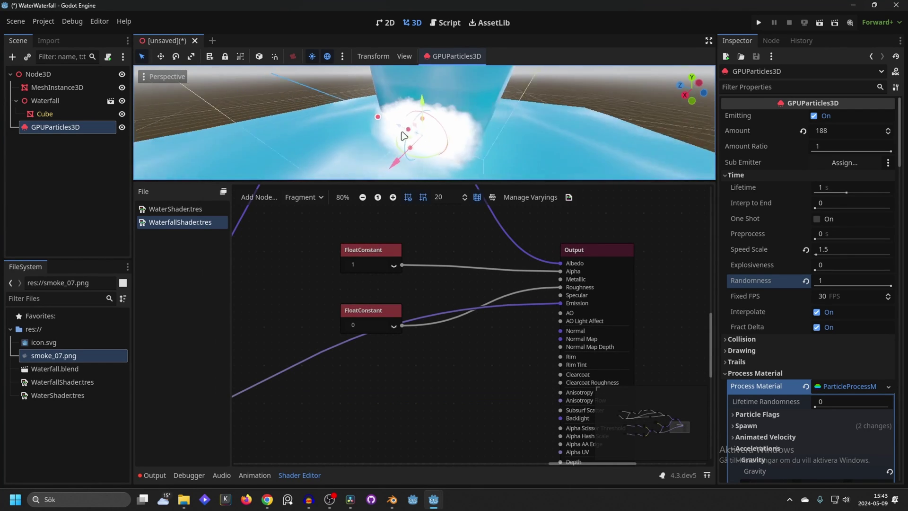
# - Set the particle amount to 75 and check the thinner mist from another angle
pyautogui.scroll(-3, 487, 131)
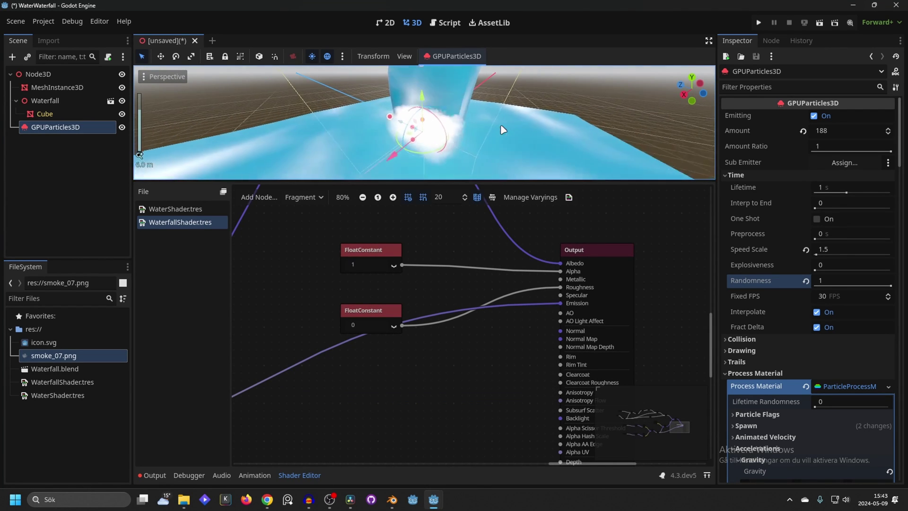
pyautogui.click(837, 132)
pyautogui.write('75')
pyautogui.press('Return')
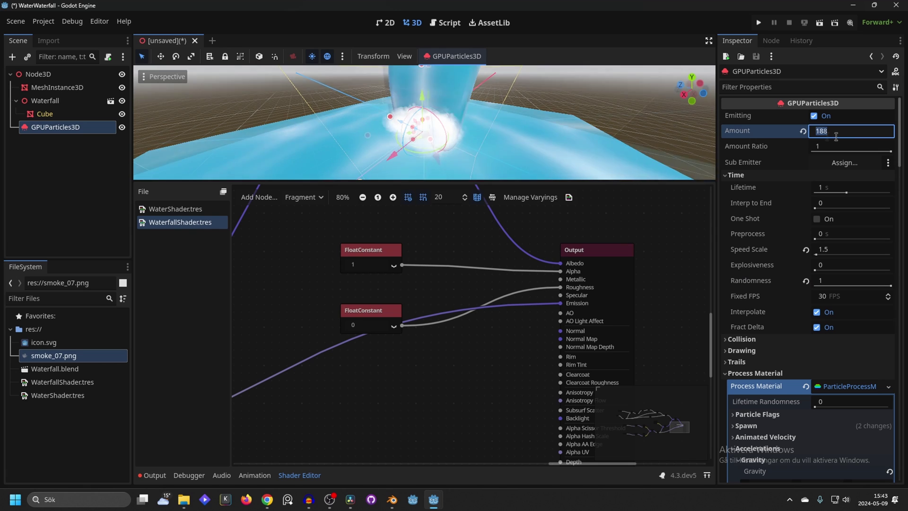
pyautogui.click(548, 100)
pyautogui.moveTo(494, 105); pyautogui.dragTo(498, 135, button='middle')
pyautogui.scroll(-1, 498, 135)
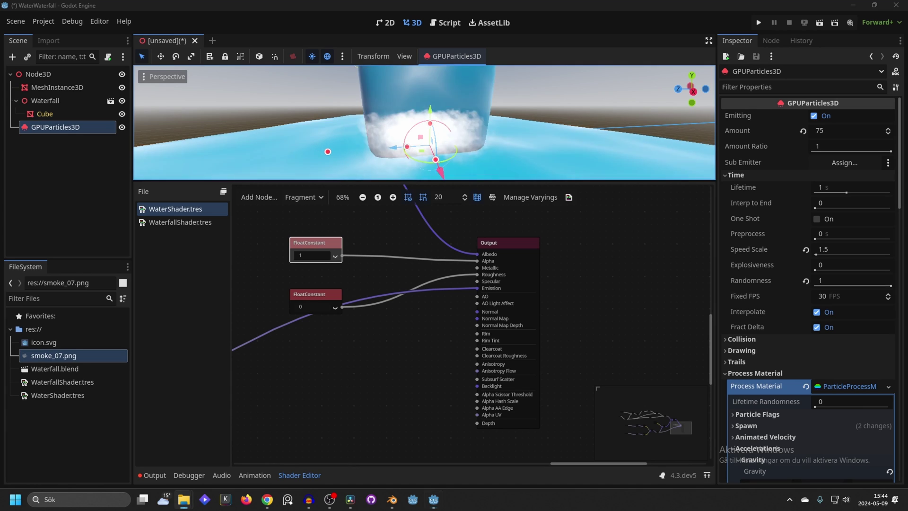
# - Import Waterfall.wav into the project and add an AudioStreamPlayer3D as a child of GPUParticles3D
pyautogui.moveTo(48, 421); pyautogui.dragTo(48, 419)
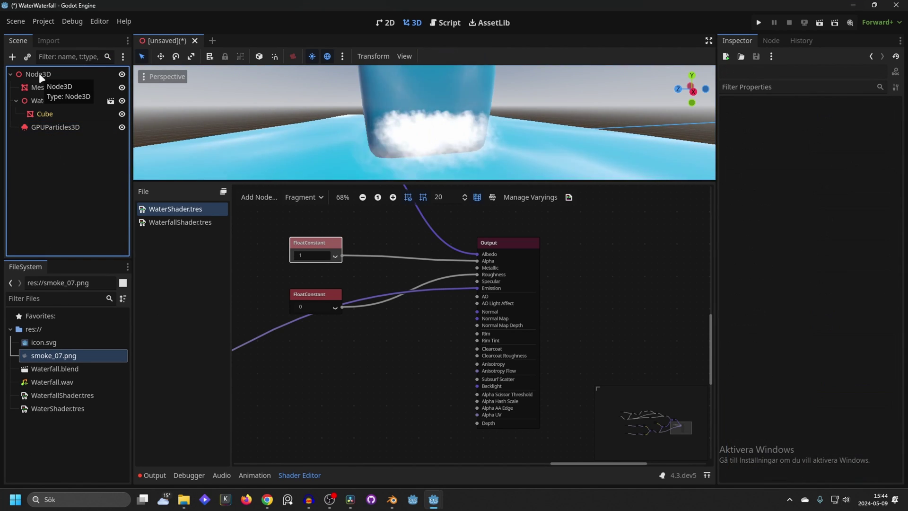
pyautogui.click(58, 129)
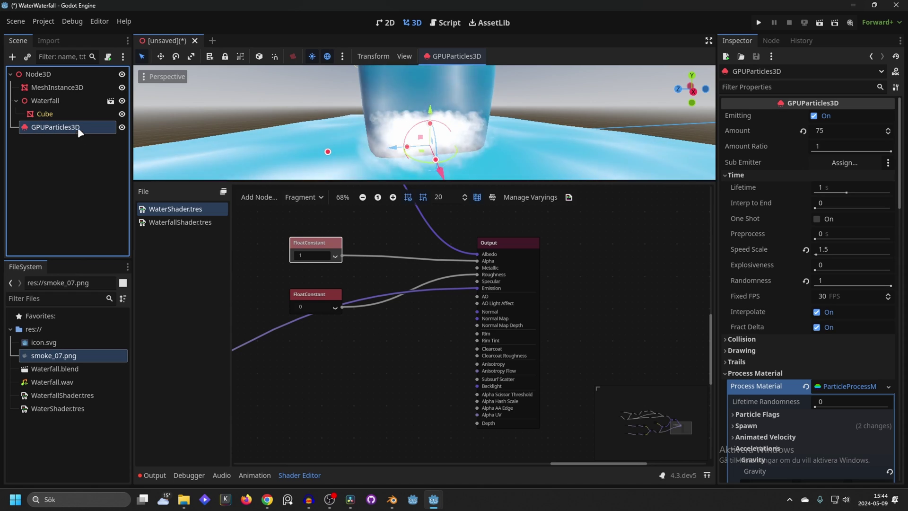
pyautogui.click(12, 56)
pyautogui.write('a')
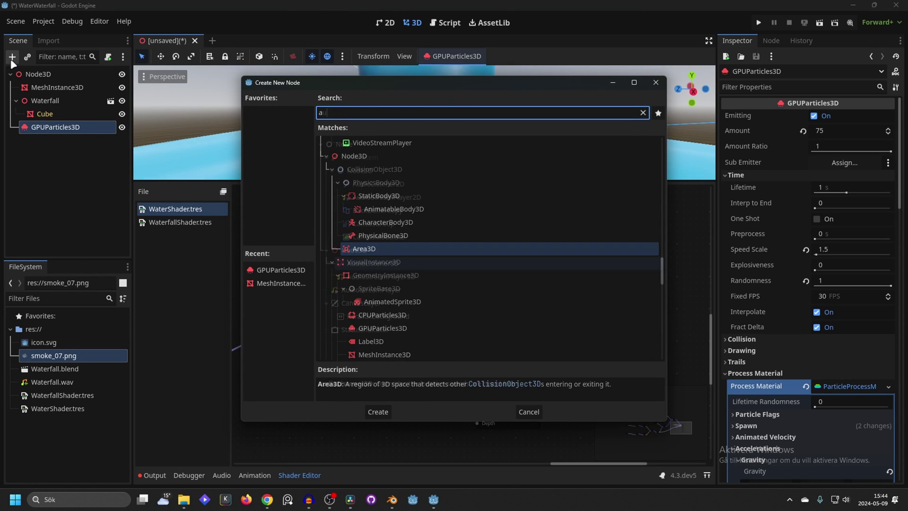
pyautogui.write('ud')
pyautogui.press('Down')
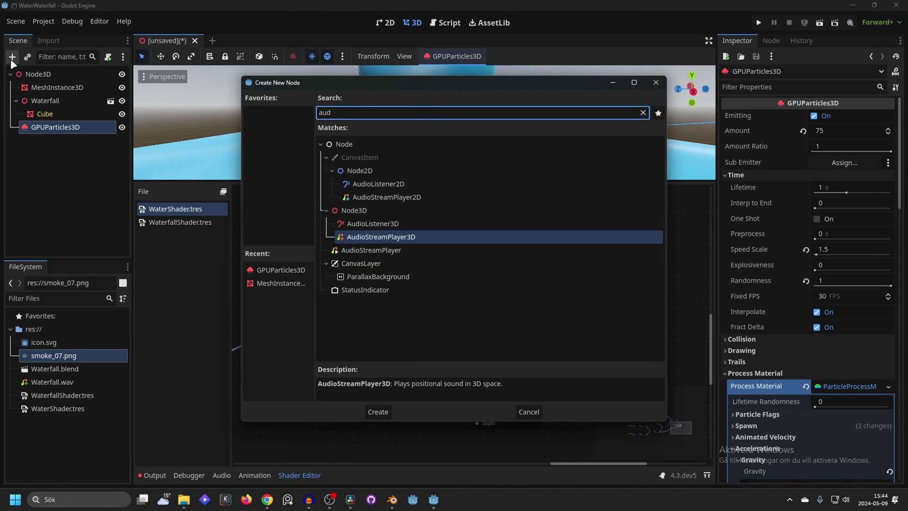
pyautogui.click(364, 411)
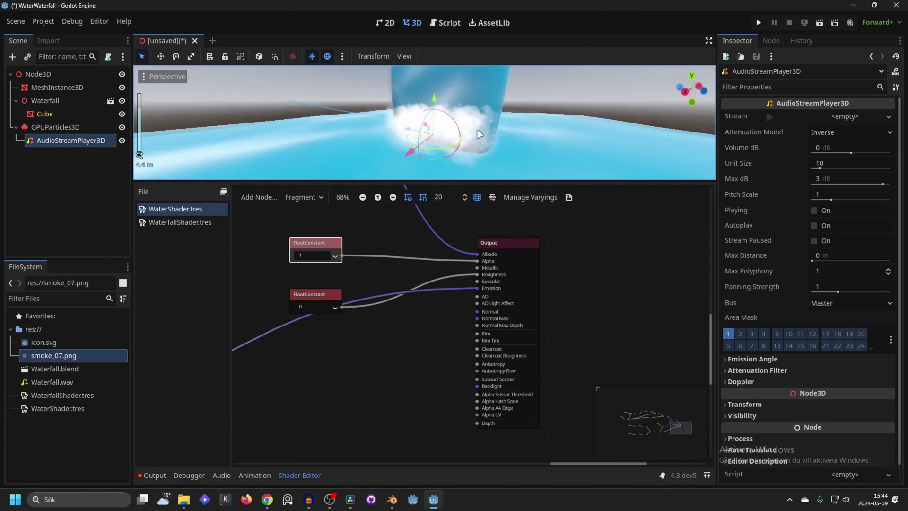
# - Give the audio player a new AudioStreamRandomizer stream and add Waterfall.wav as its stream element
pyautogui.click(839, 117)
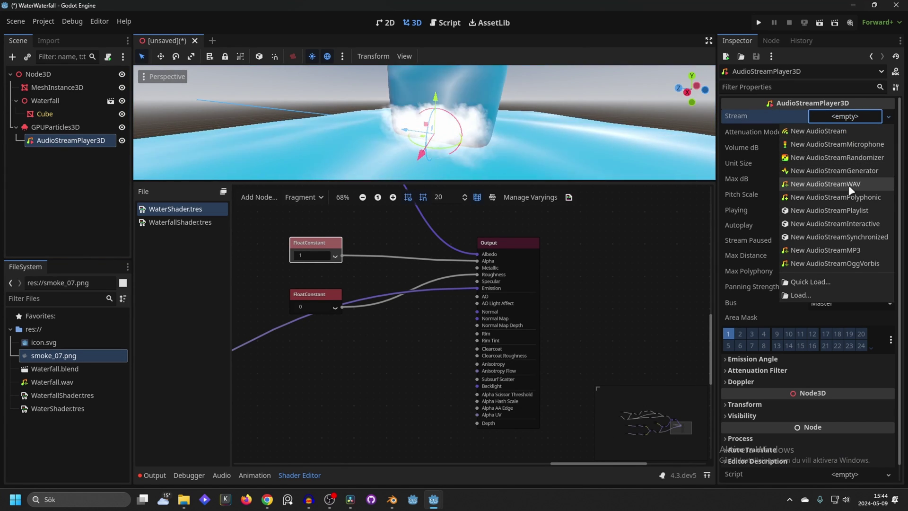
pyautogui.click(846, 159)
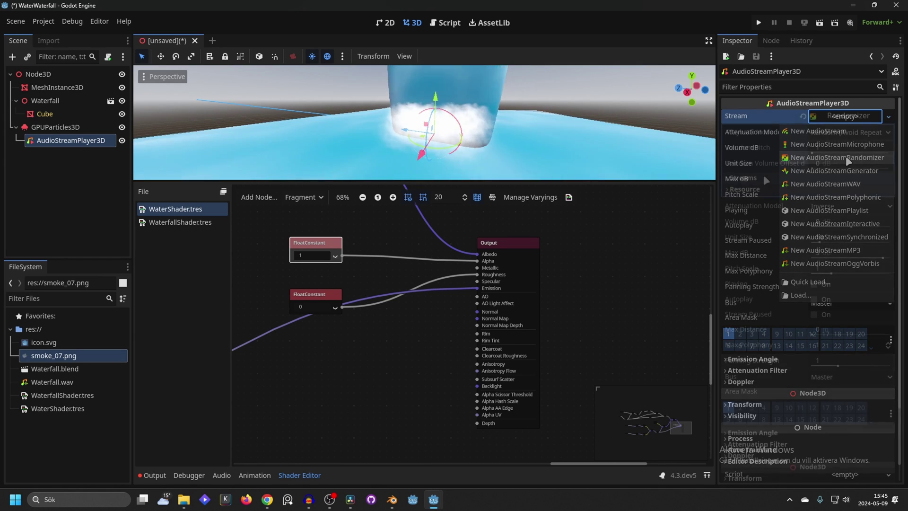
pyautogui.click(762, 175)
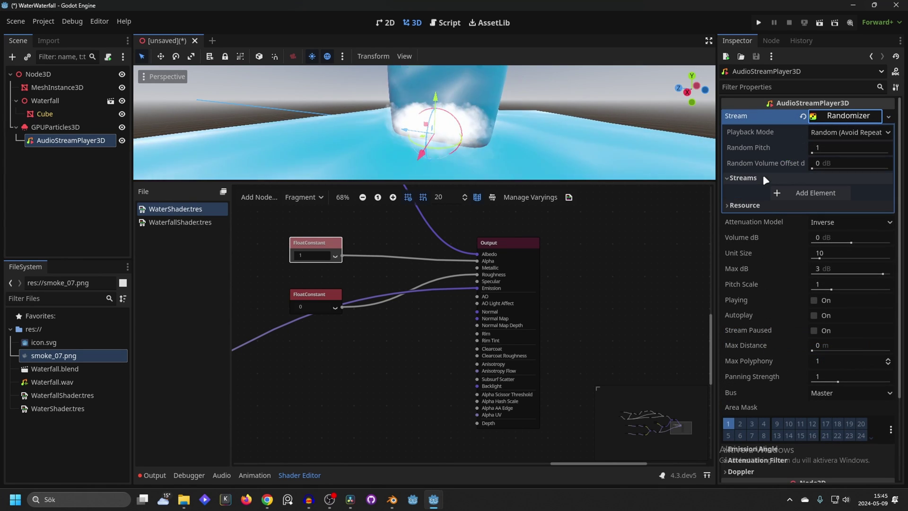
pyautogui.click(784, 192)
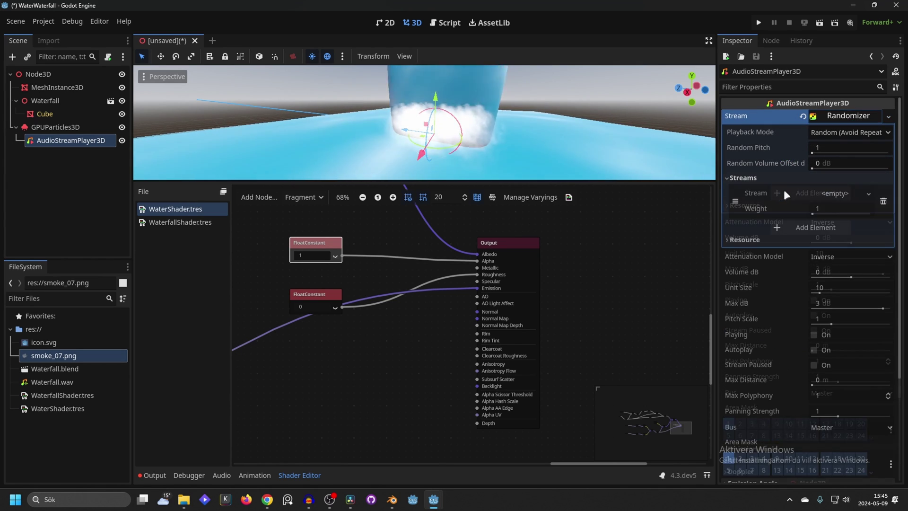
pyautogui.click(47, 382)
pyautogui.moveTo(47, 384); pyautogui.dragTo(841, 198)
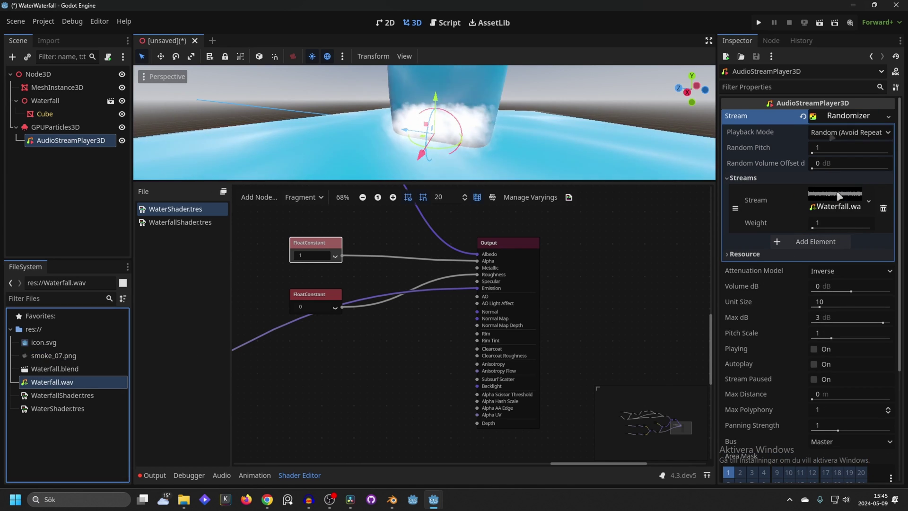
# - Set the randomizer's random pitch to 1.2 and save the scene as WaterWaterfallTest.tscn
pyautogui.click(829, 150)
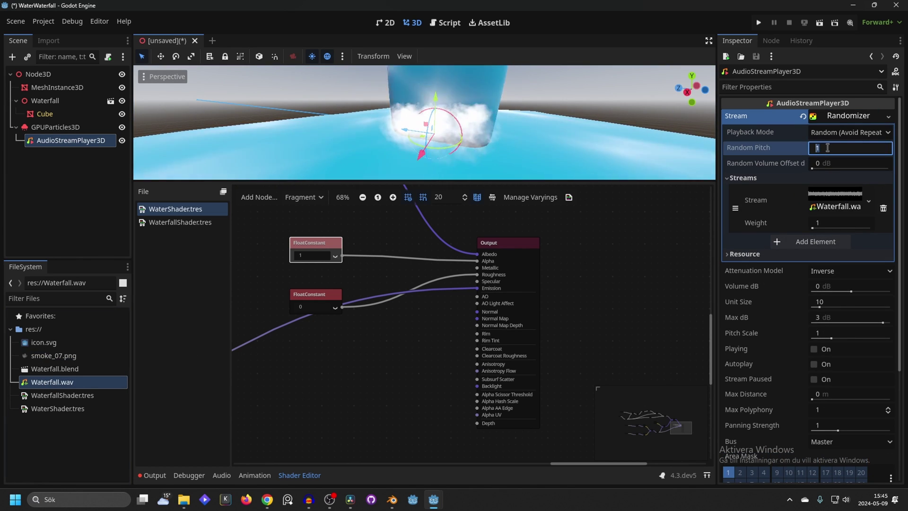
pyautogui.write('.2')
pyautogui.press('Return')
pyautogui.hotkey('ctrl', 's')
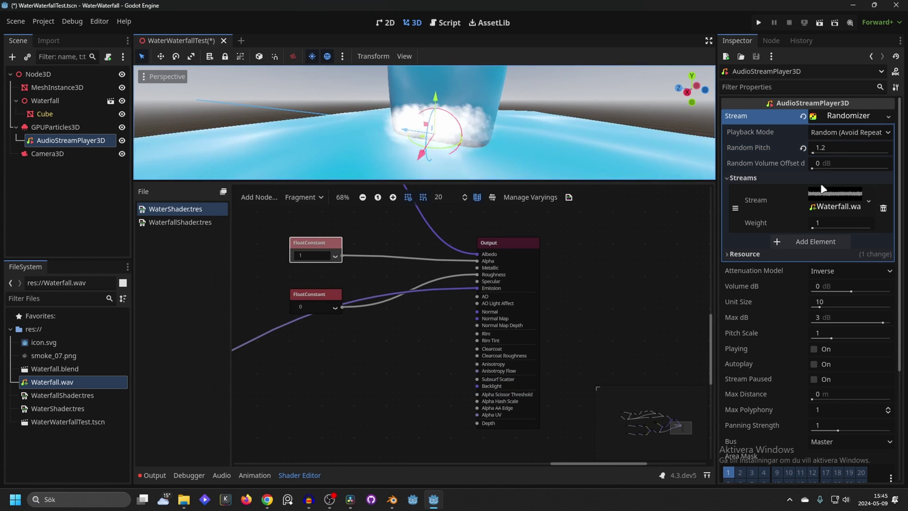
# - Start playing the waterfall sound and set the player's volume to -10 dB
pyautogui.scroll(-2, 803, 212)
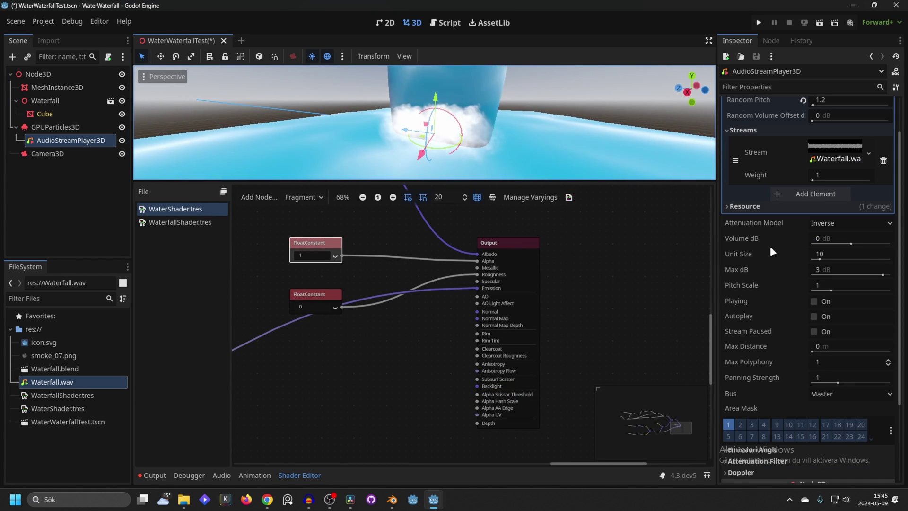
pyautogui.click(813, 301)
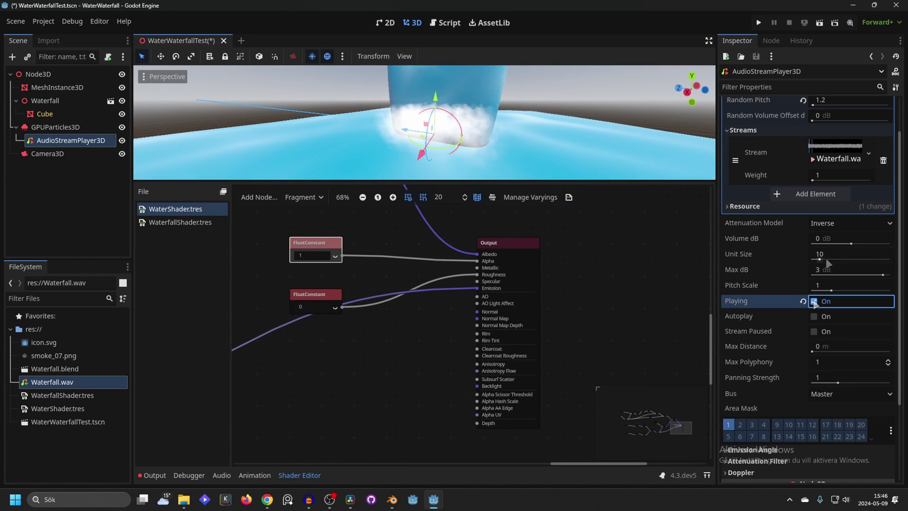
pyautogui.click(850, 240)
pyautogui.write('-10')
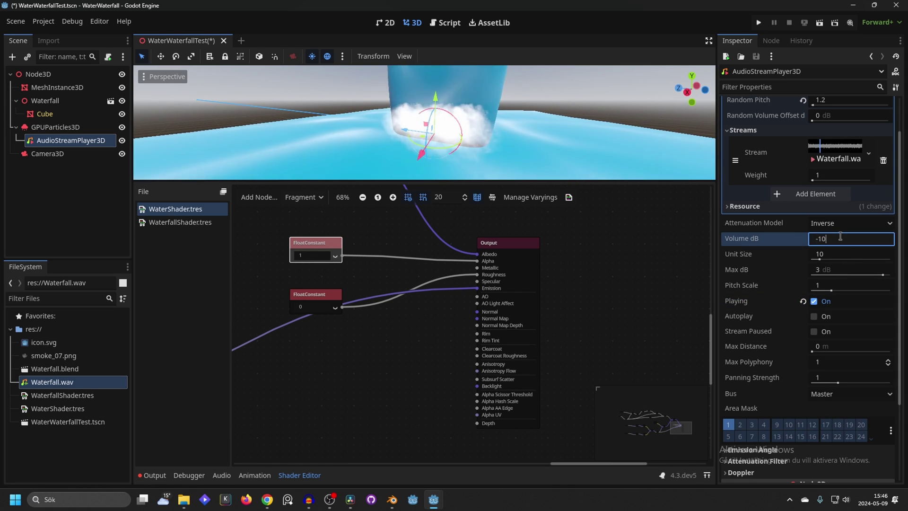
pyautogui.press('Return')
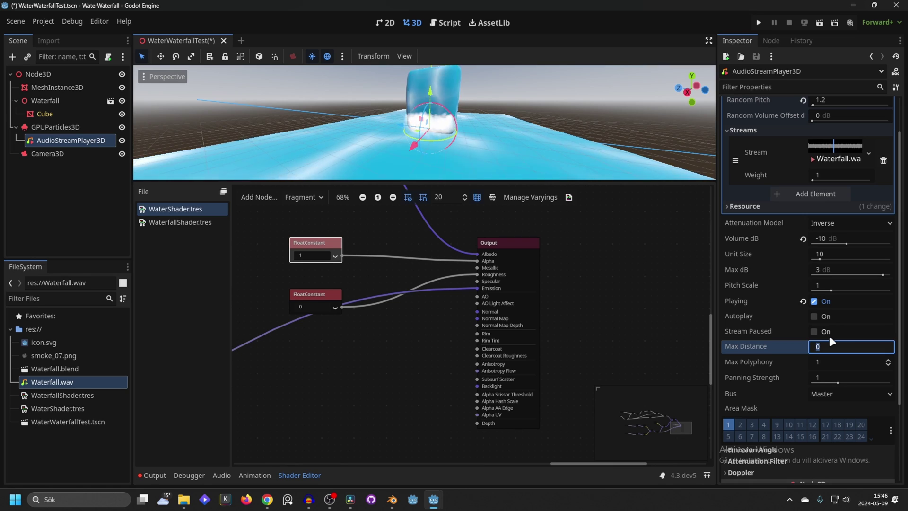
# - Set the player's maximum distance to 20 m and listen to the sound from near and far
pyautogui.write('20')
pyautogui.press('Return')
pyautogui.scroll(-5, 510, 158)
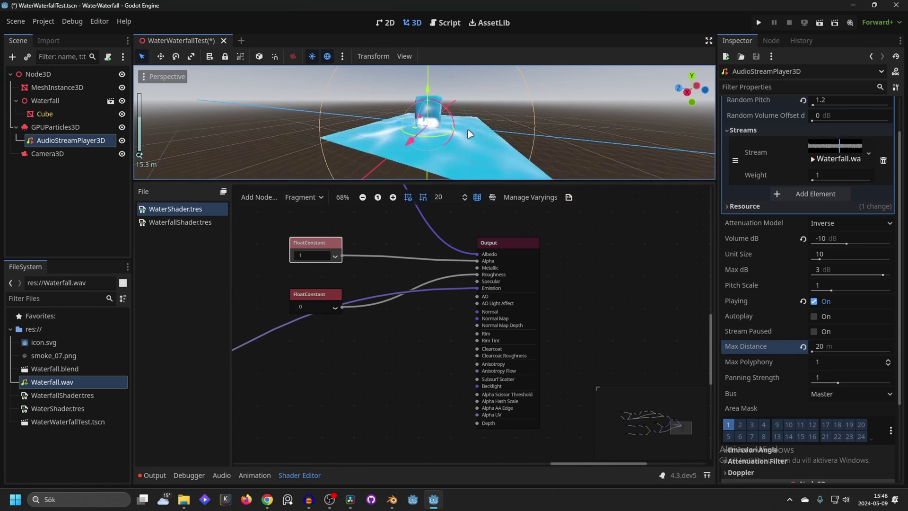
pyautogui.scroll(8, 470, 132)
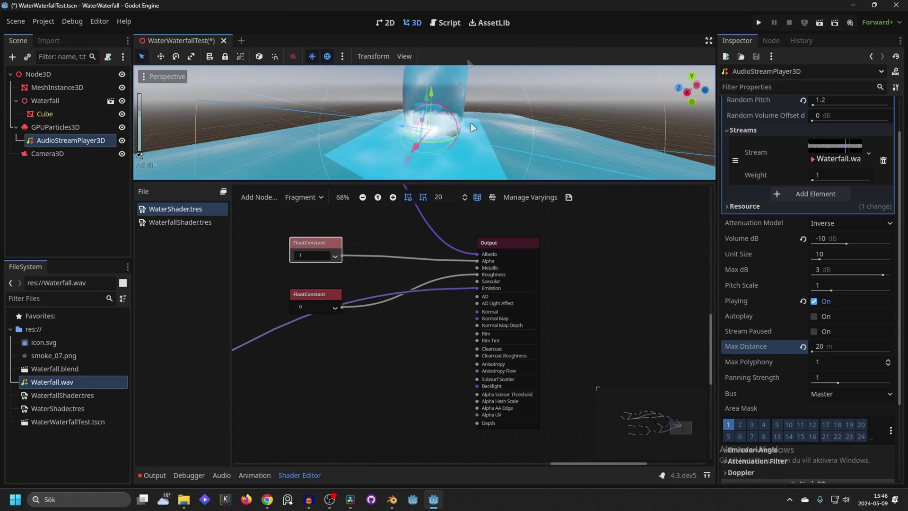
pyautogui.scroll(-8, 467, 85)
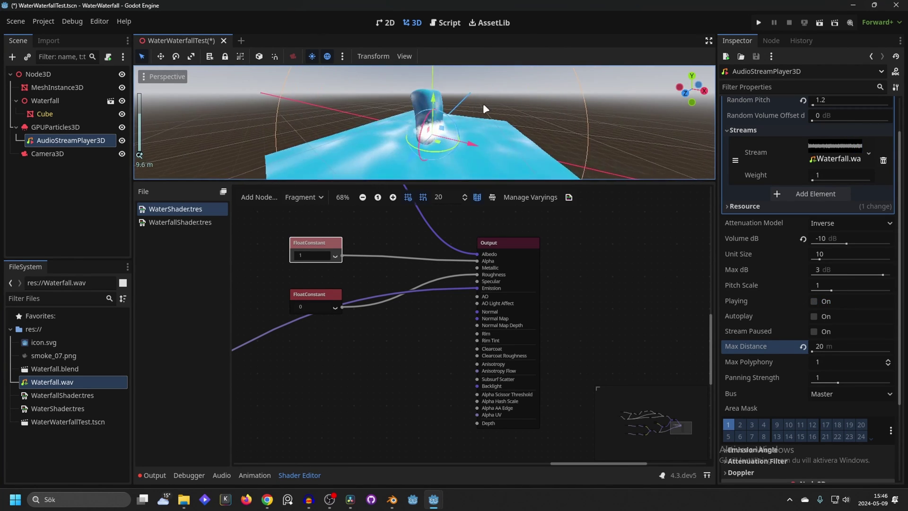
pyautogui.scroll(15, 483, 103)
pyautogui.scroll(-10, 574, 99)
pyautogui.scroll(10, 403, 112)
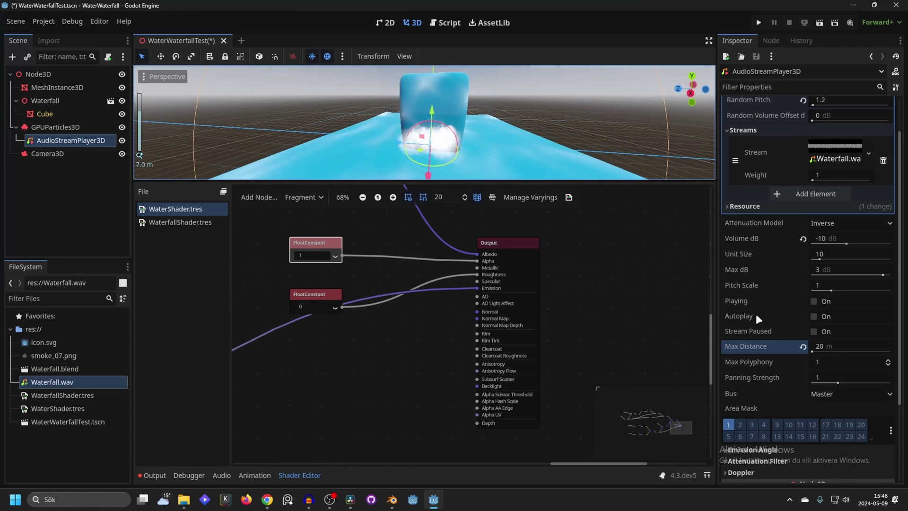
# - Set the import loop mode of Waterfall.wav to Ping-Pong, change it to Forward, and reimport the sound
pyautogui.click(51, 383)
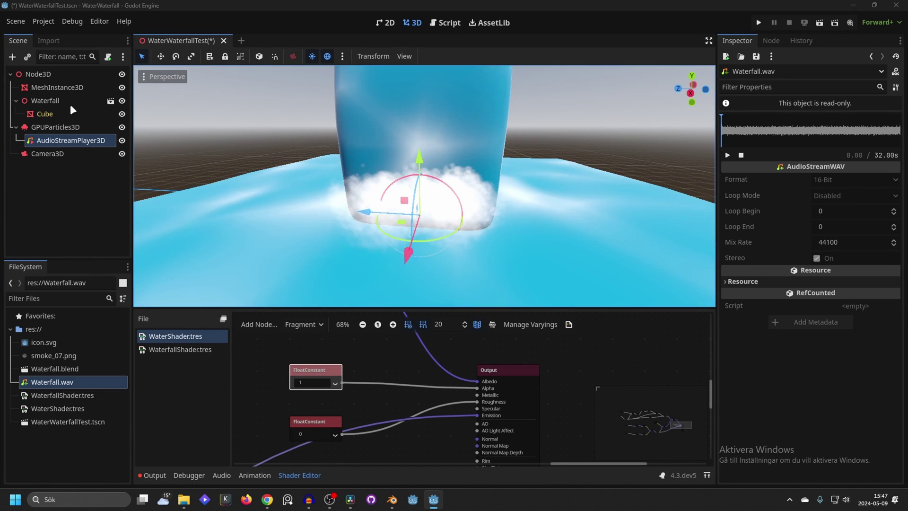
pyautogui.click(64, 383)
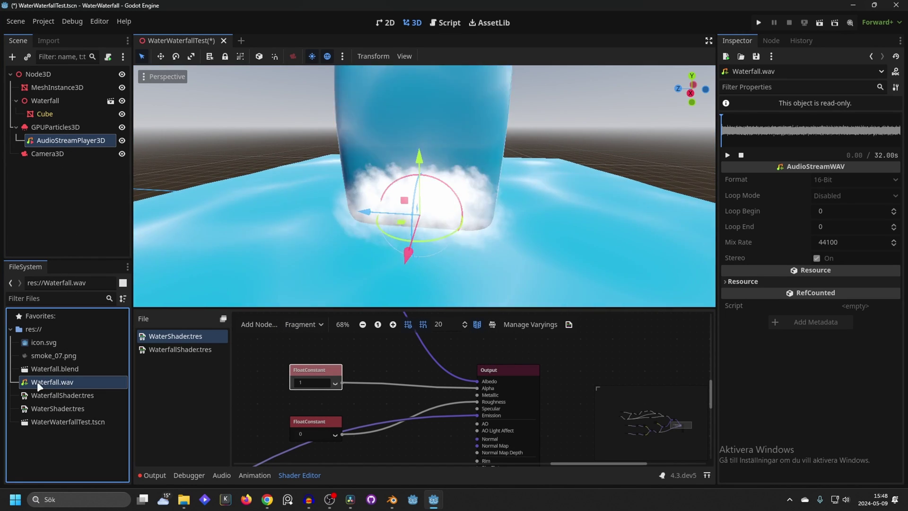
pyautogui.click(48, 39)
pyautogui.click(81, 200)
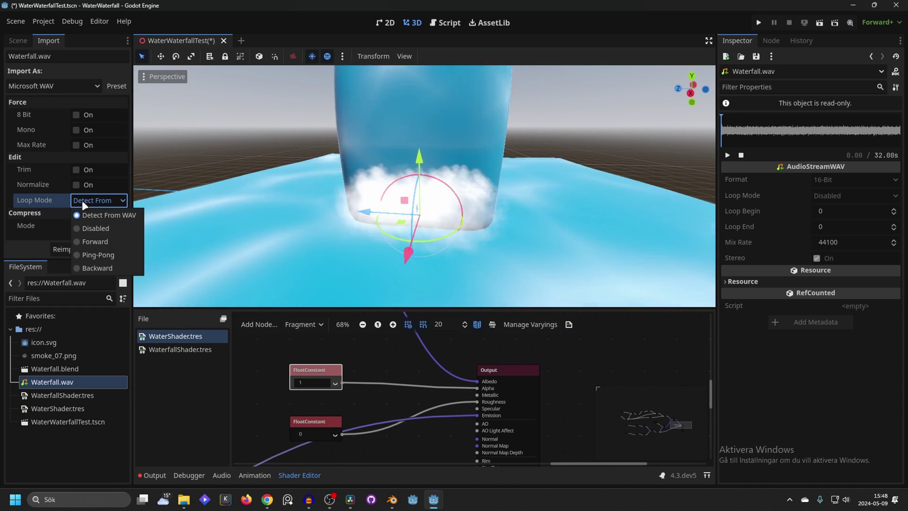
pyautogui.click(98, 255)
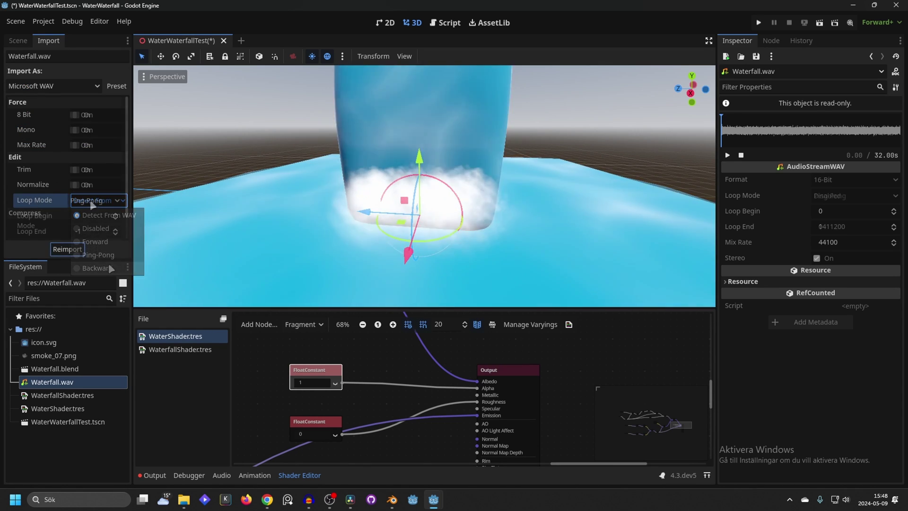
pyautogui.click(97, 200)
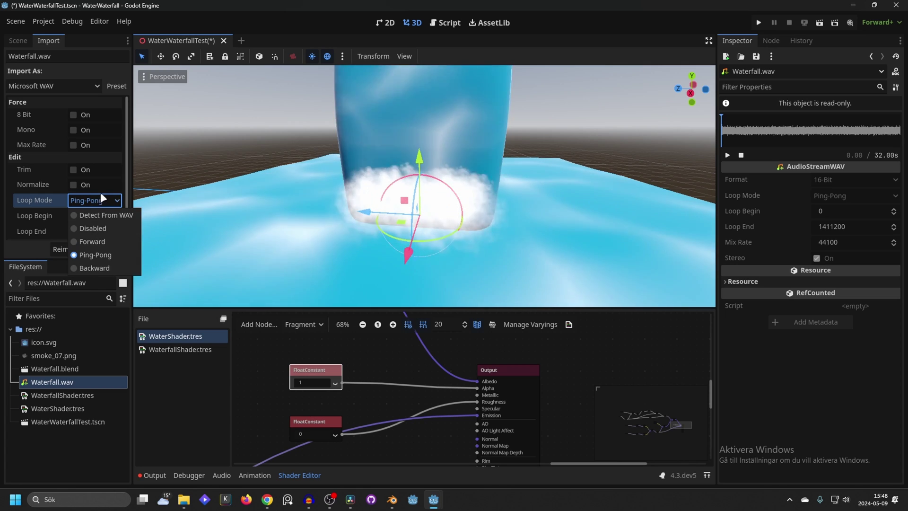
pyautogui.click(103, 242)
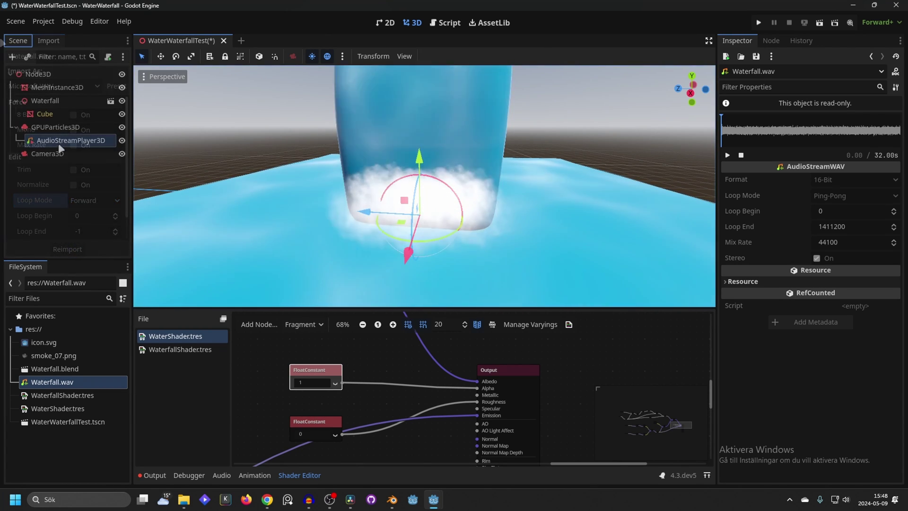
# - Turn on Playing for AudioStreamPlayer3D and listen to the waterfall sound from another angle and farther away
pyautogui.click(60, 166)
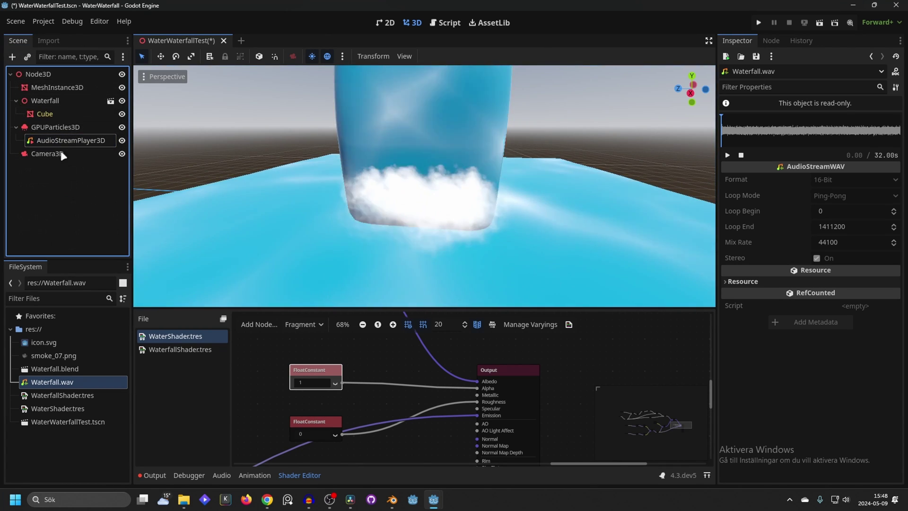
pyautogui.click(62, 142)
pyautogui.scroll(-2, 784, 206)
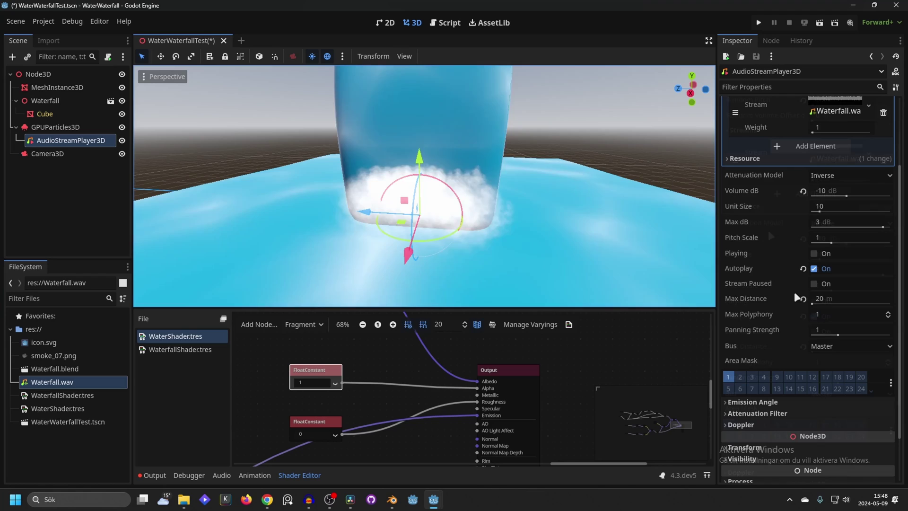
pyautogui.click(815, 254)
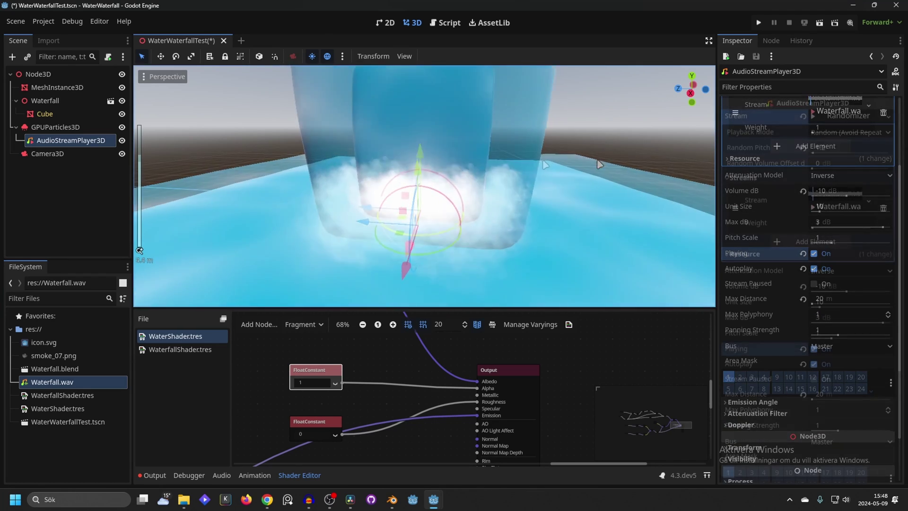
pyautogui.moveTo(597, 163); pyautogui.dragTo(451, 183, button='middle')
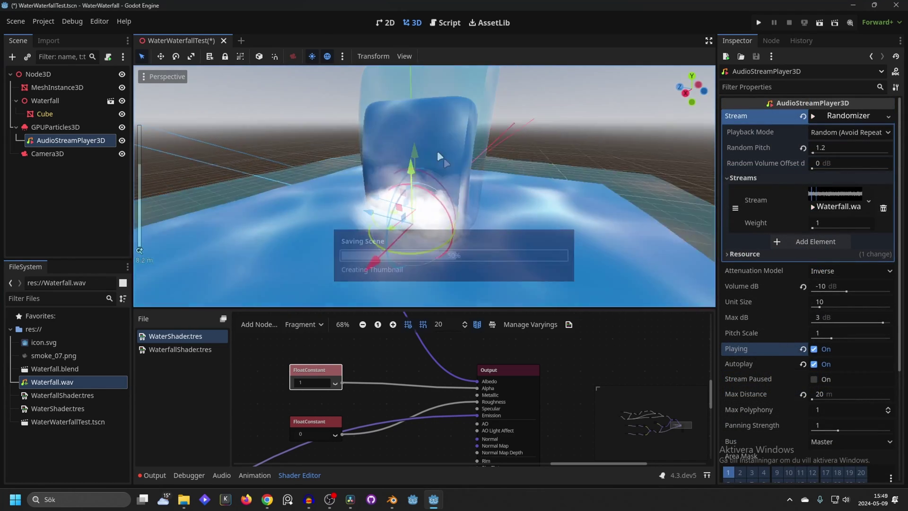
pyautogui.scroll(-2, 437, 154)
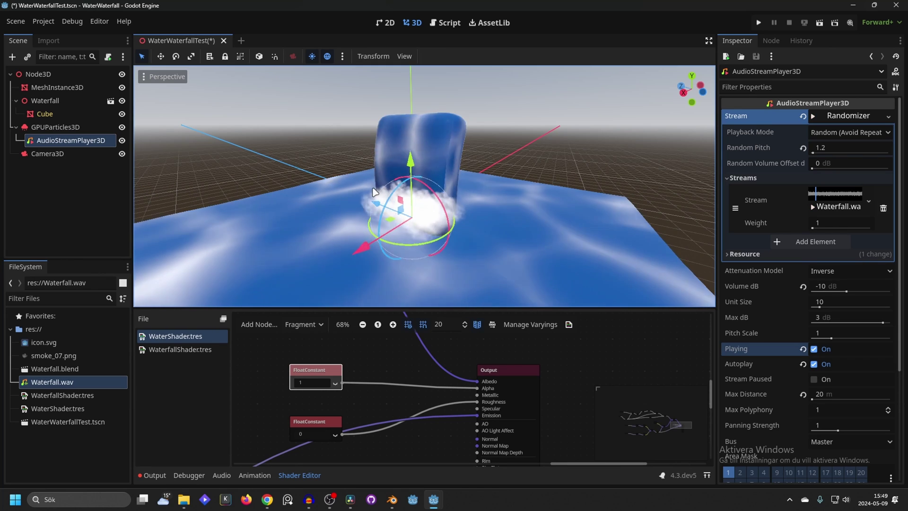
# - Copy the GPUParticles3D and AudioStreamPlayer3D nodes into a new 3D scene and save it as Foam.tscn
pyautogui.click(55, 127)
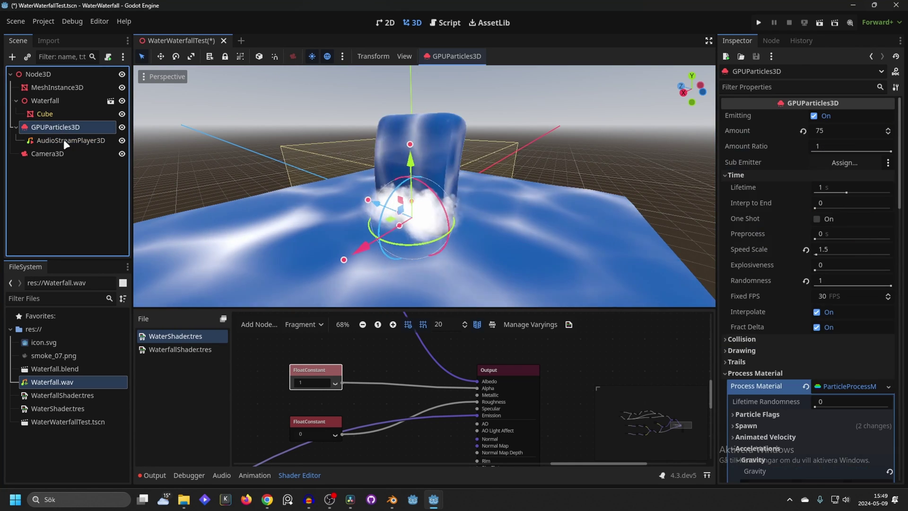
pyautogui.keyDown('ctrl'); pyautogui.click(63, 140); pyautogui.keyUp('ctrl')
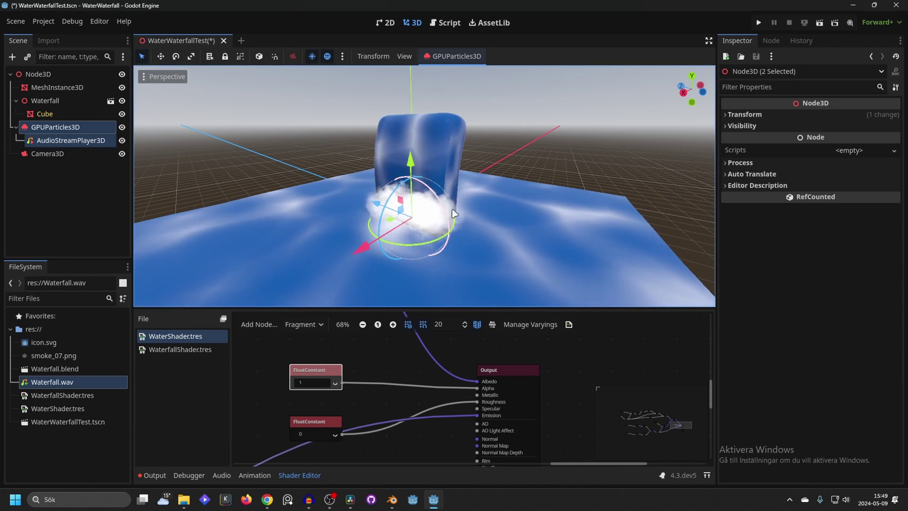
pyautogui.click(241, 42)
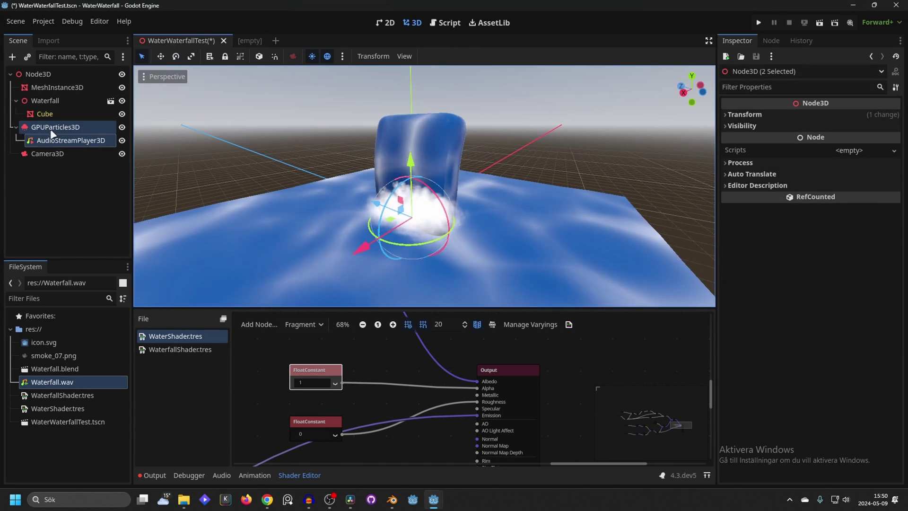
pyautogui.click(243, 41)
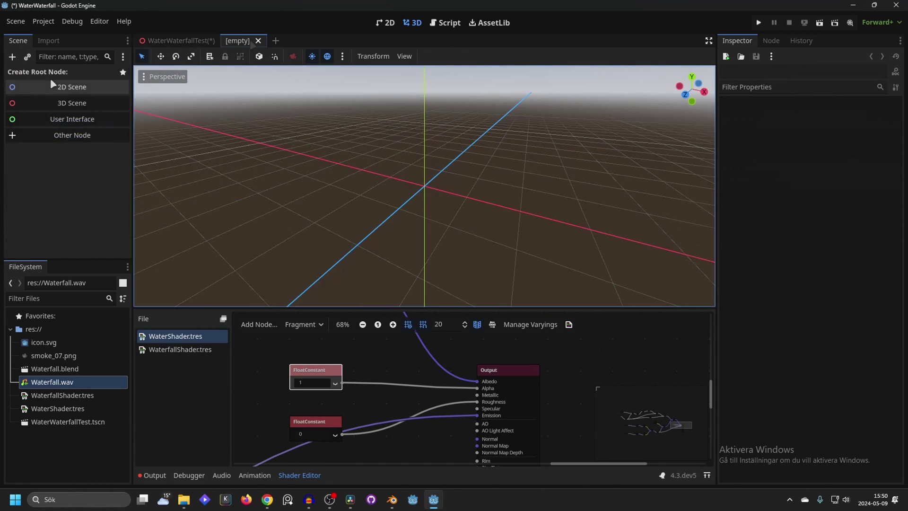
pyautogui.click(69, 102)
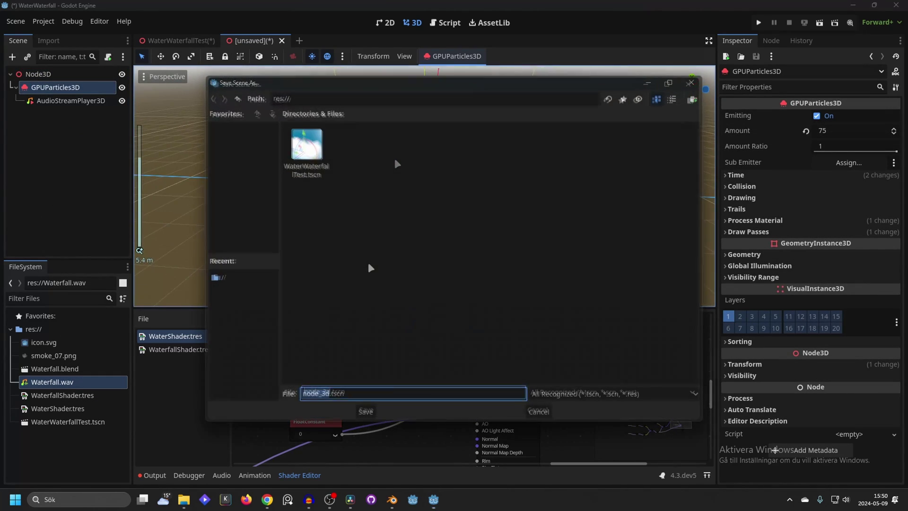
pyautogui.press('BackSpace')
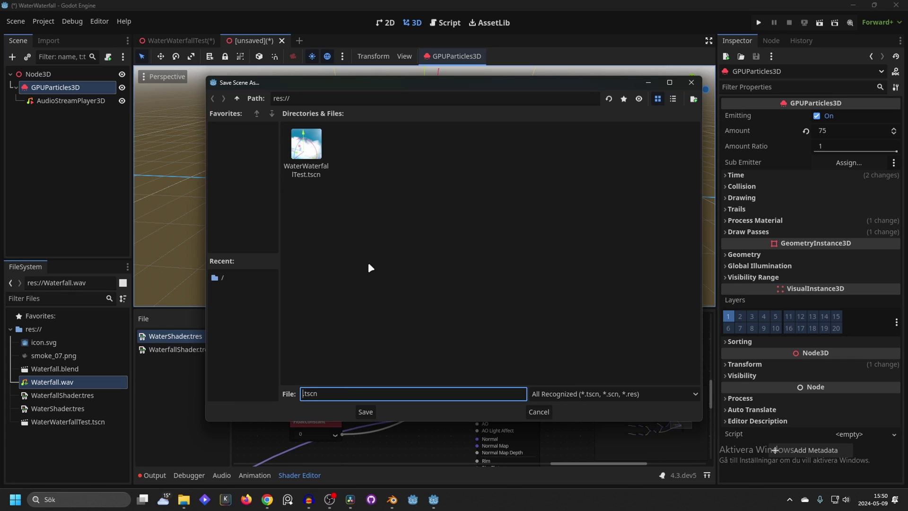
pyautogui.write('foam')
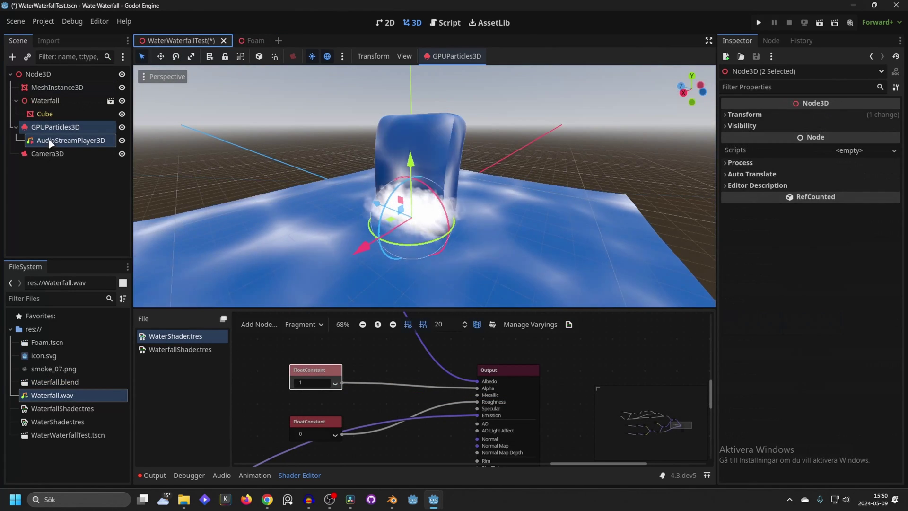
# - Replace the particle and sound nodes in WaterWaterfallTest with a Foam.tscn instance at the waterfall's base and save the scene
pyautogui.click(50, 141)
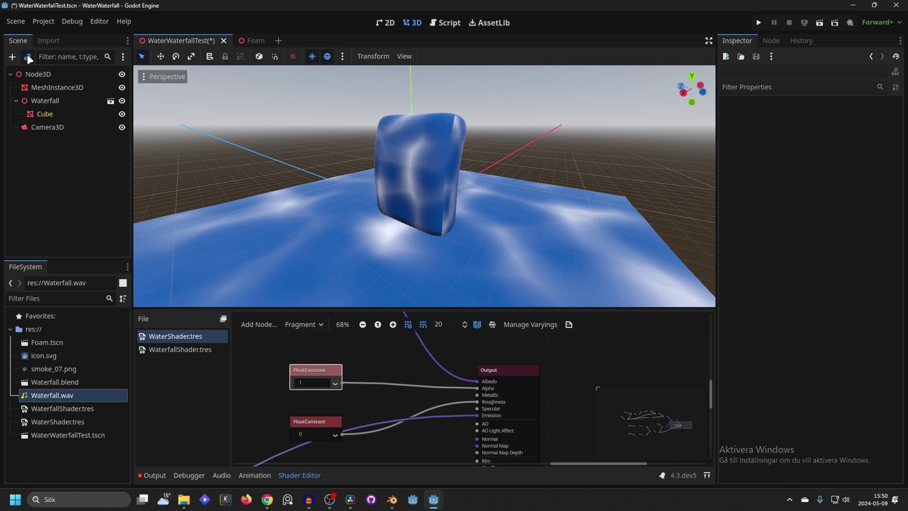
pyautogui.click(28, 57)
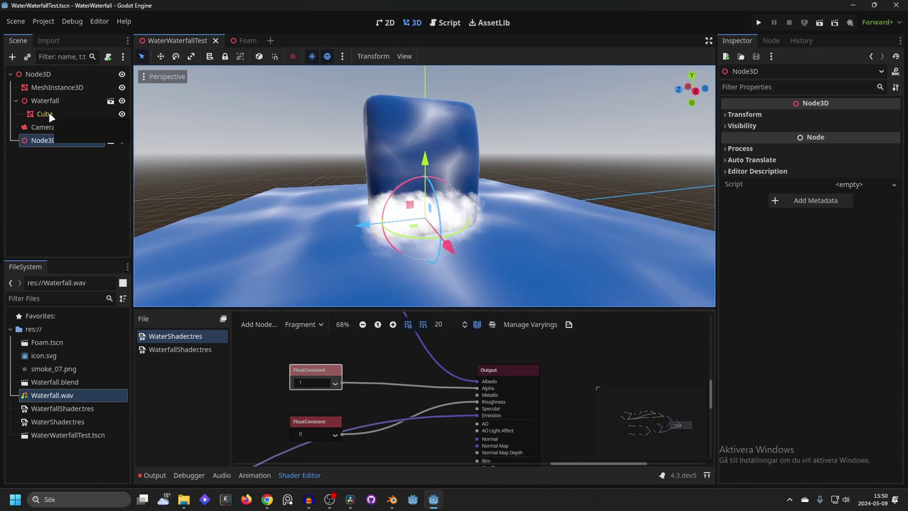
# - Change the Color Parameter in the waterfall cube's material override to a brighter blue
pyautogui.click(49, 114)
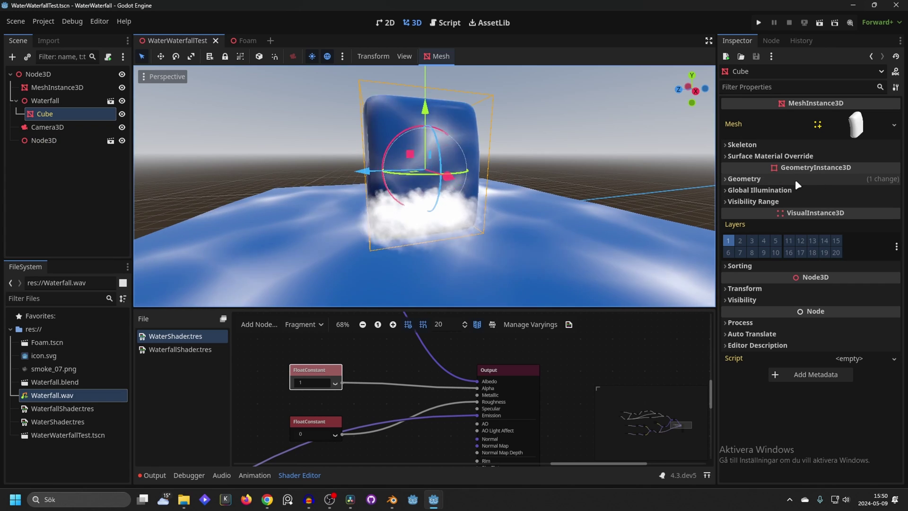
pyautogui.click(792, 179)
pyautogui.click(851, 200)
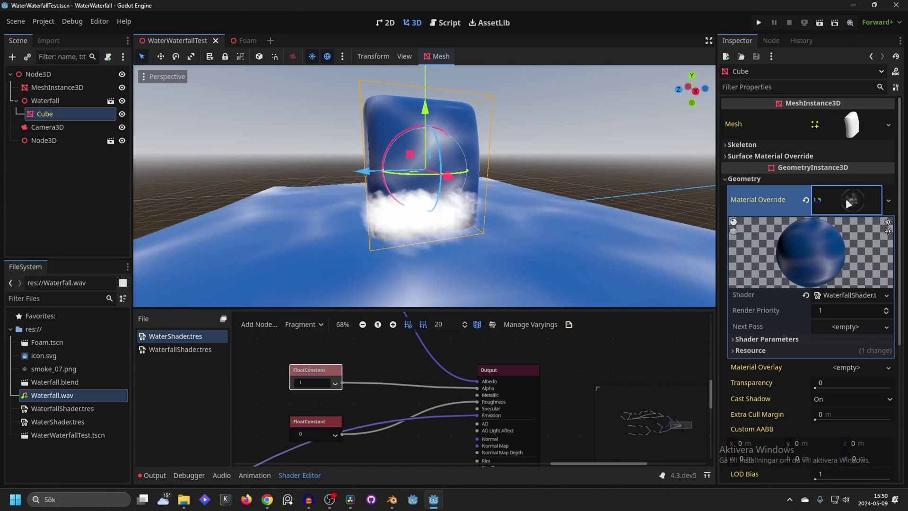
pyautogui.scroll(-2, 778, 321)
pyautogui.scroll(-2, 780, 325)
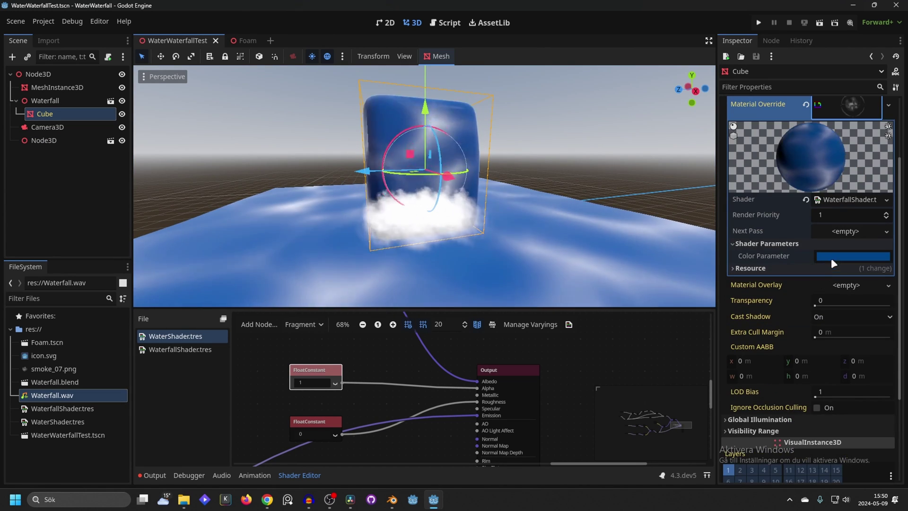
pyautogui.click(832, 252)
pyautogui.moveTo(890, 60); pyautogui.dragTo(894, 63)
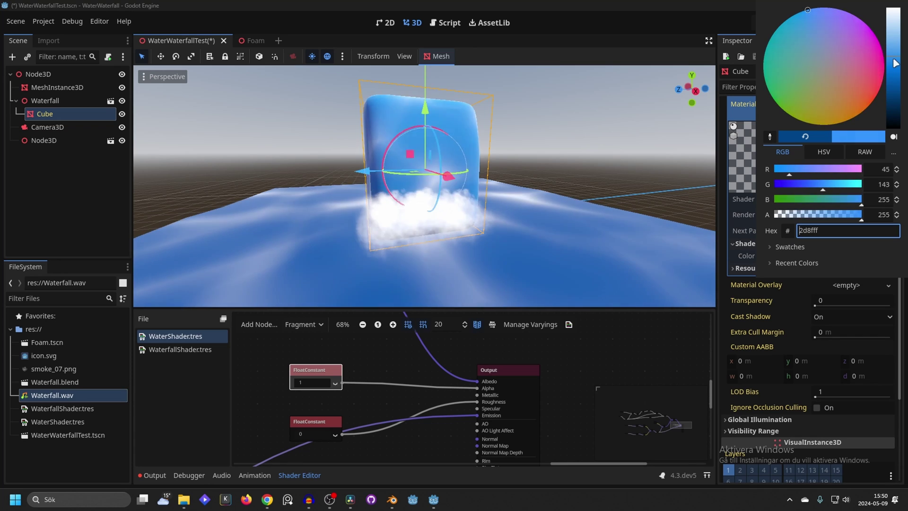
pyautogui.click(735, 228)
# - Set the default value of the ColorParameter node in WaterfallShader.tres to green and save
pyautogui.click(840, 194)
pyautogui.click(432, 407)
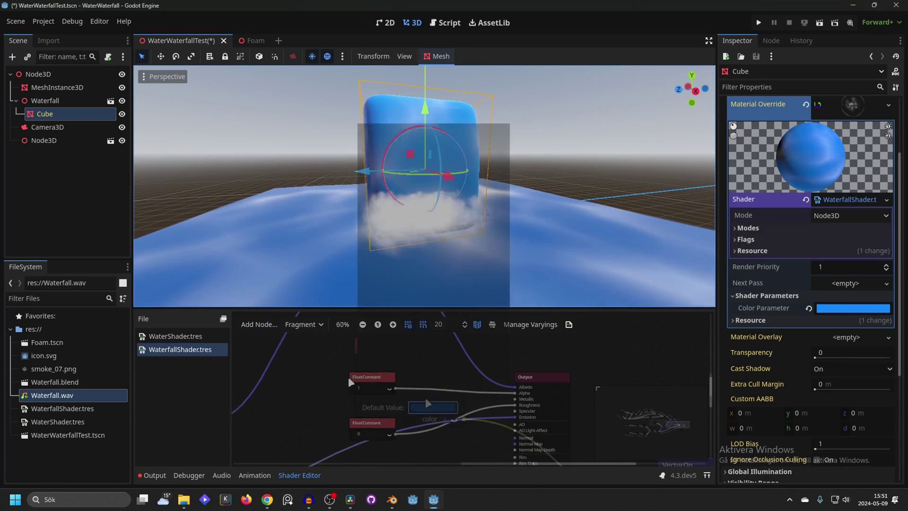
pyautogui.moveTo(419, 307); pyautogui.dragTo(453, 311)
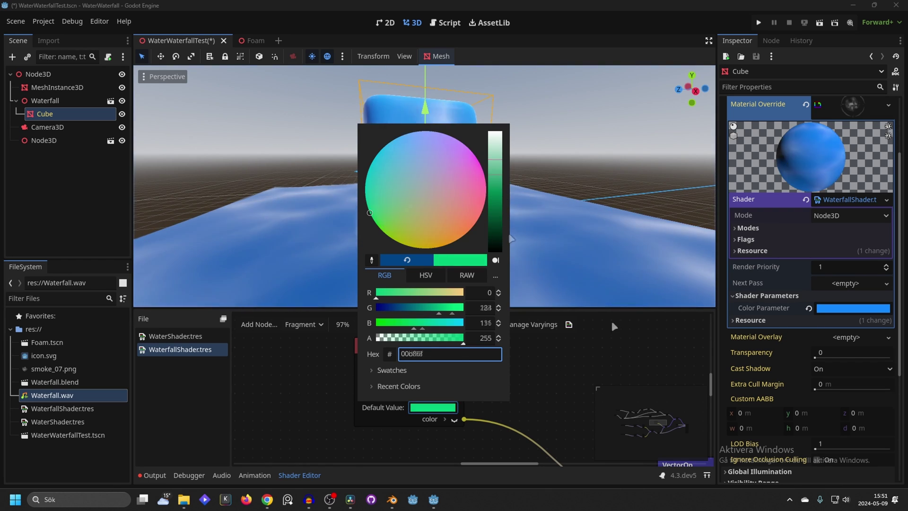
pyautogui.click(611, 320)
pyautogui.hotkey('ctrl', 's')
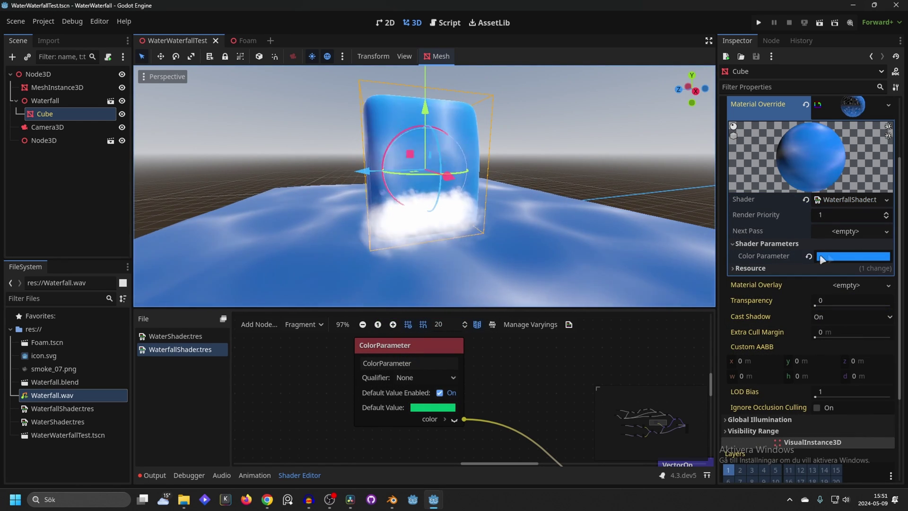
# - Reset the cube material's Color Parameter to the shader's default color and save the scene
pyautogui.click(844, 256)
pyautogui.click(742, 257)
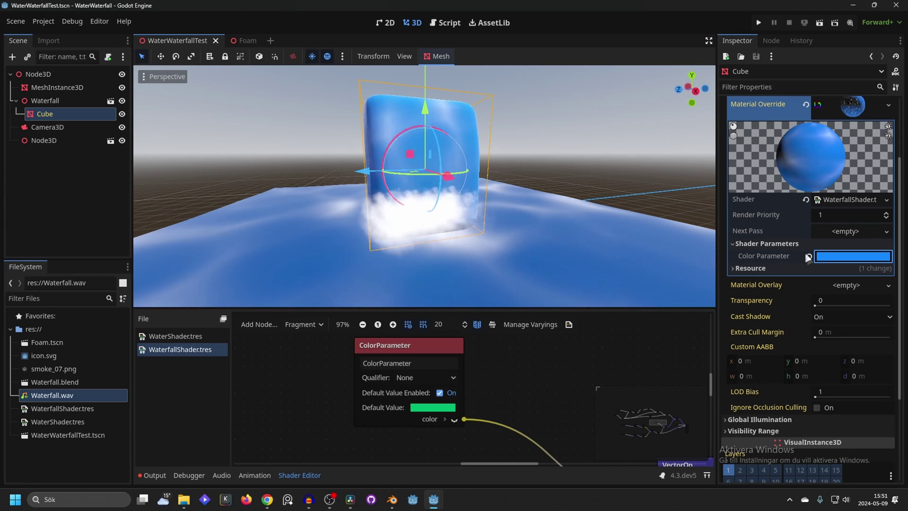
pyautogui.click(809, 256)
pyautogui.hotkey('ctrl', 's')
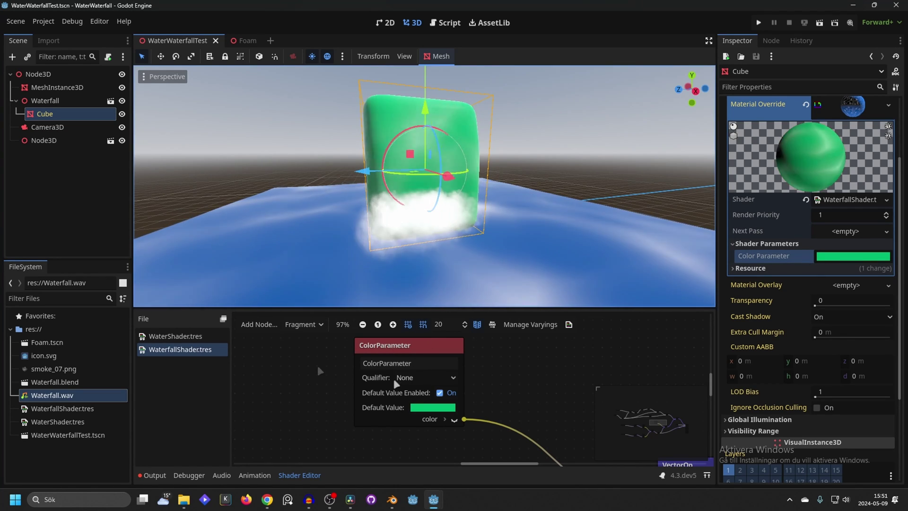
# - Open the cube material's Color Parameter for editing
pyautogui.click(851, 257)
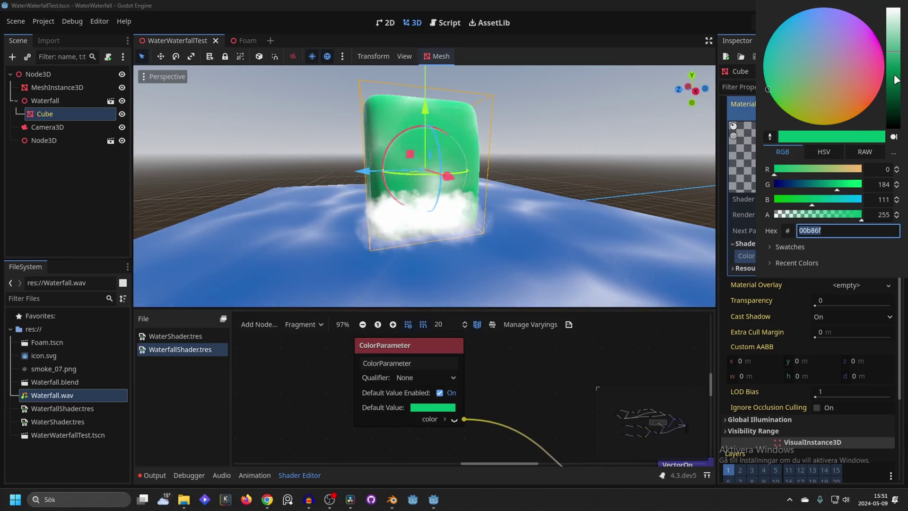